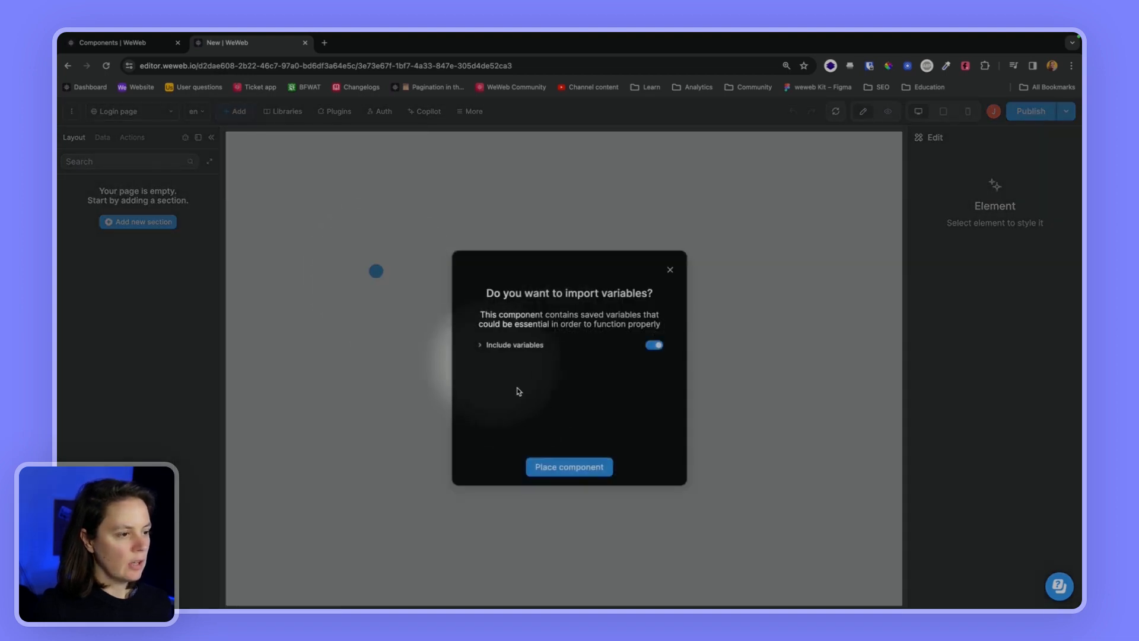
Place the login card component with its variables on the Login page and expand its Card in Layers
{"action": "left_click", "coordinate": [561, 467]}
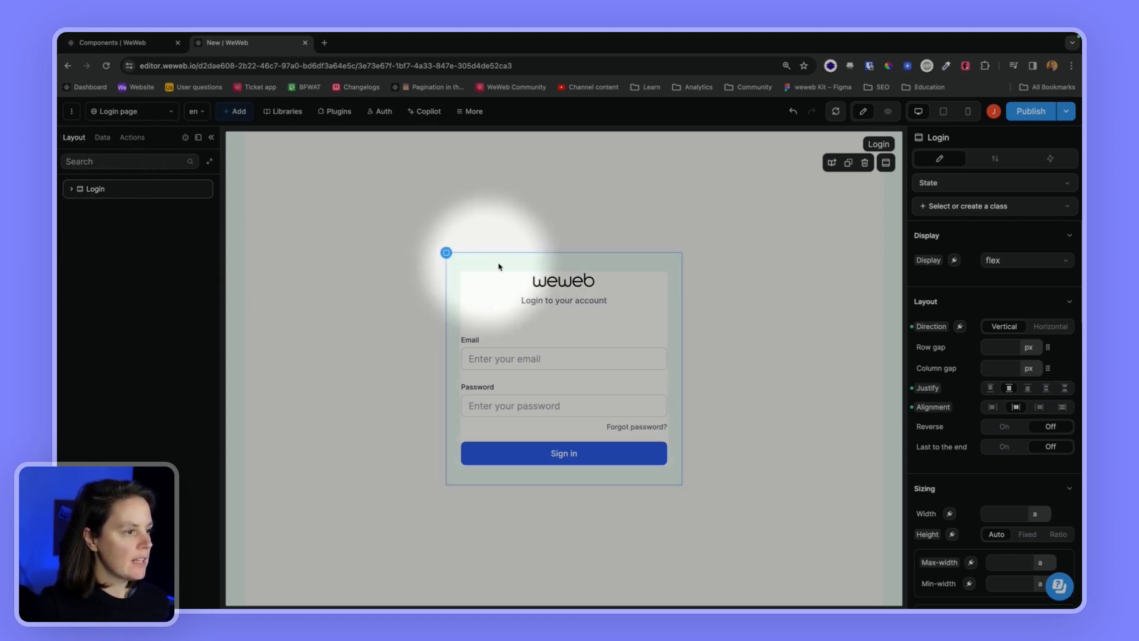
{"action": "left_click", "coordinate": [481, 261]}
{"action": "left_click", "coordinate": [79, 209]}
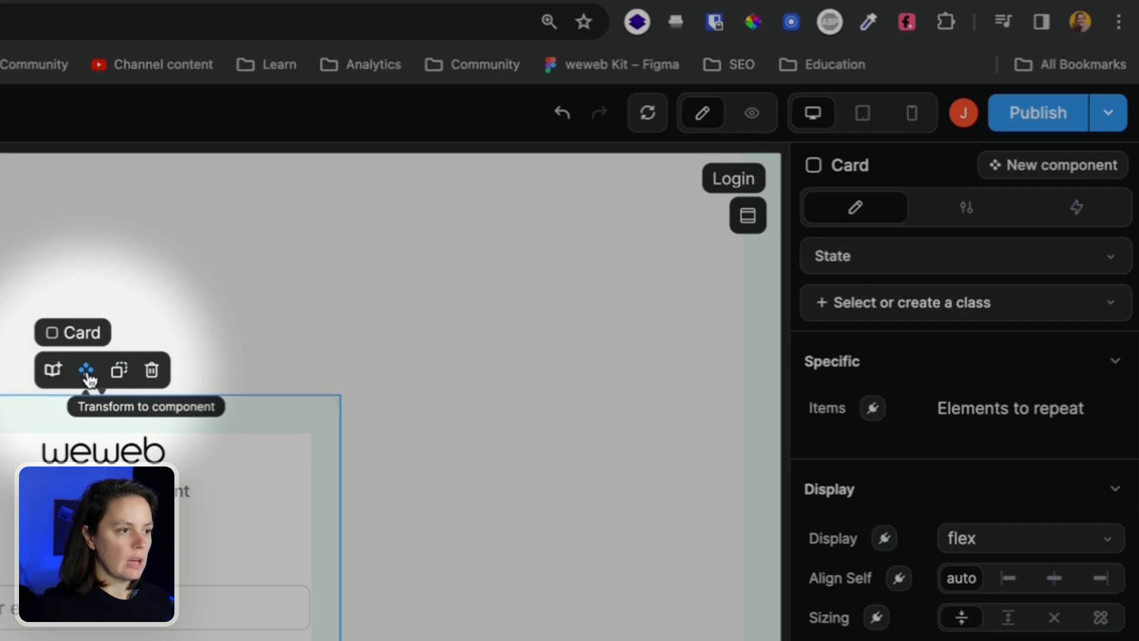
Convert the login Card into a component named 'Login form' and return to its instance
{"action": "left_click", "coordinate": [87, 374]}
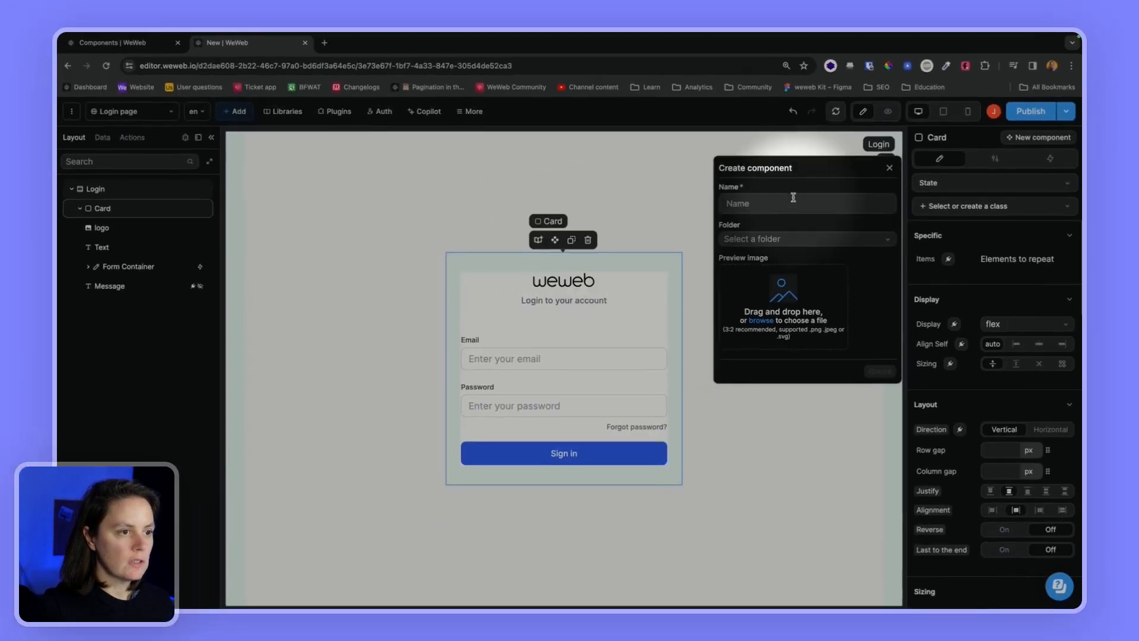
{"action": "type", "text": "Login"}
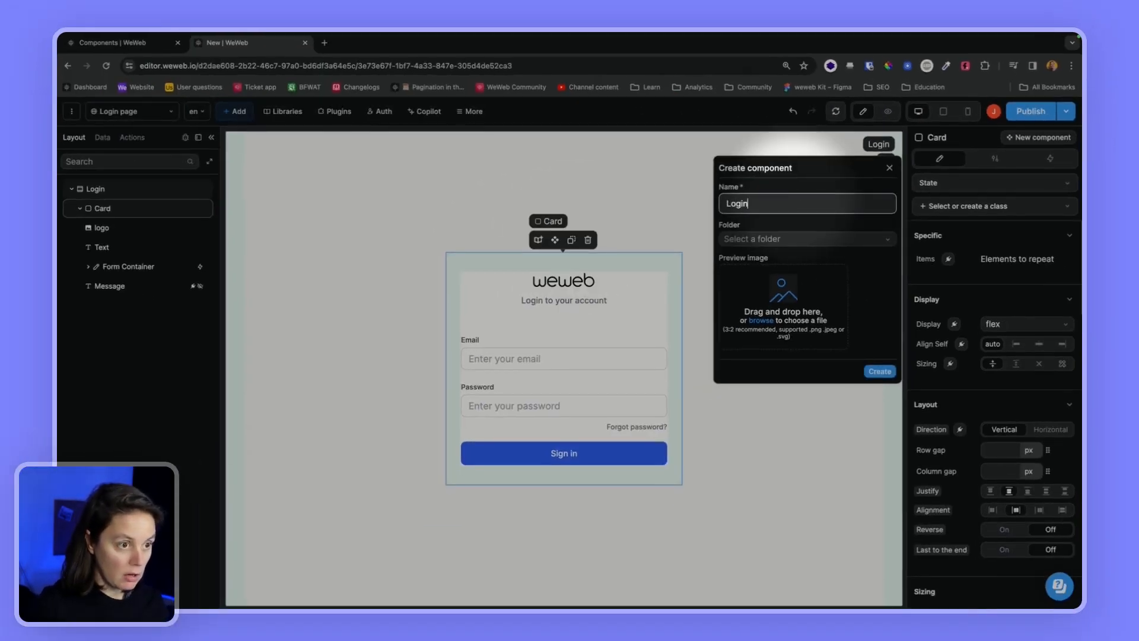
{"action": "type", "text": " form"}
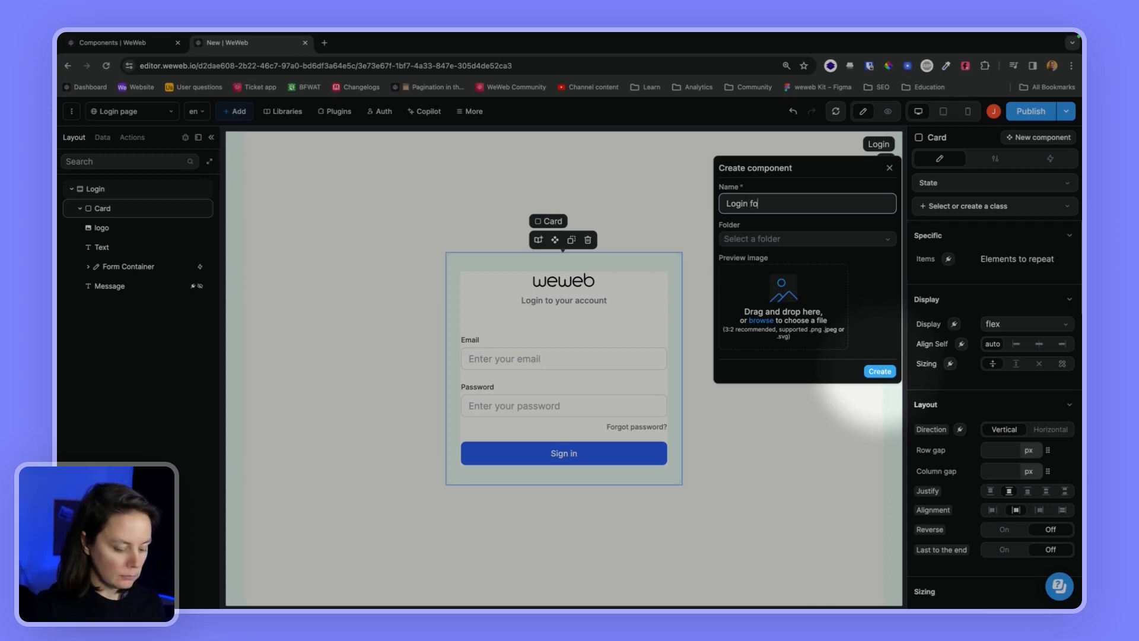
{"action": "left_click", "coordinate": [881, 371]}
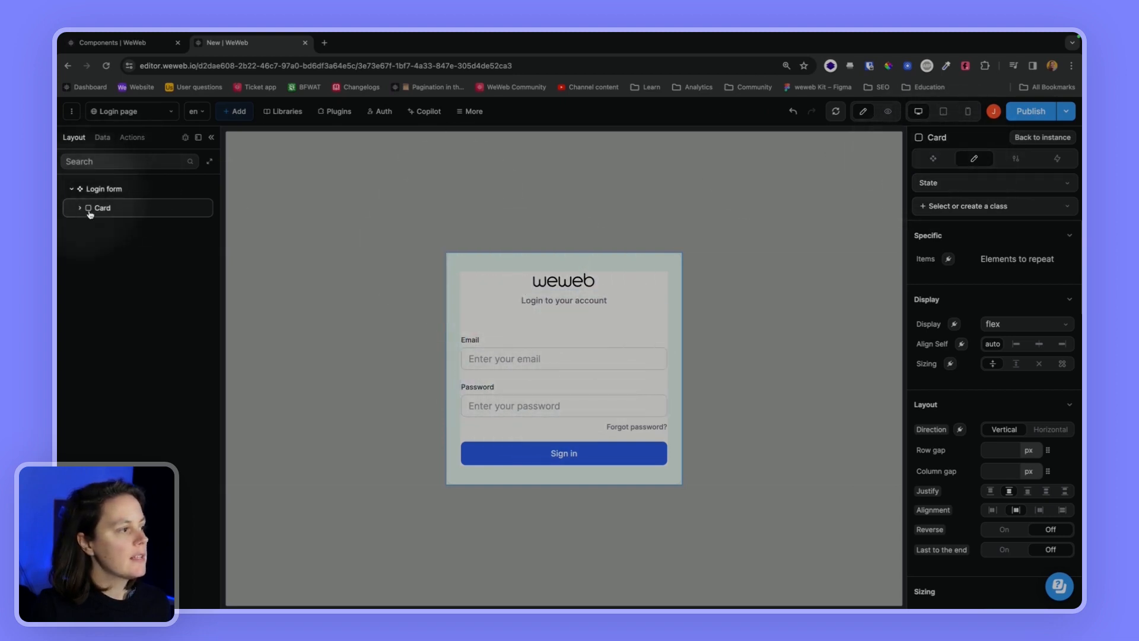
{"action": "left_click", "coordinate": [1049, 138]}
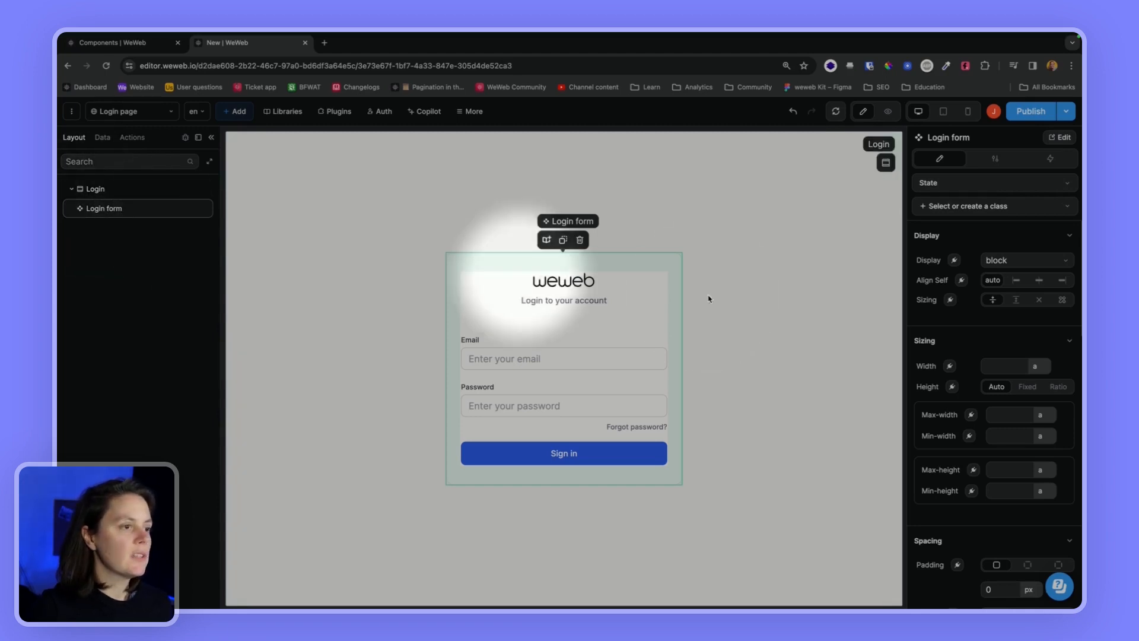
Add an 'On login success' trigger to the Login form component, then select its Form Container
{"action": "left_click", "coordinate": [1062, 138]}
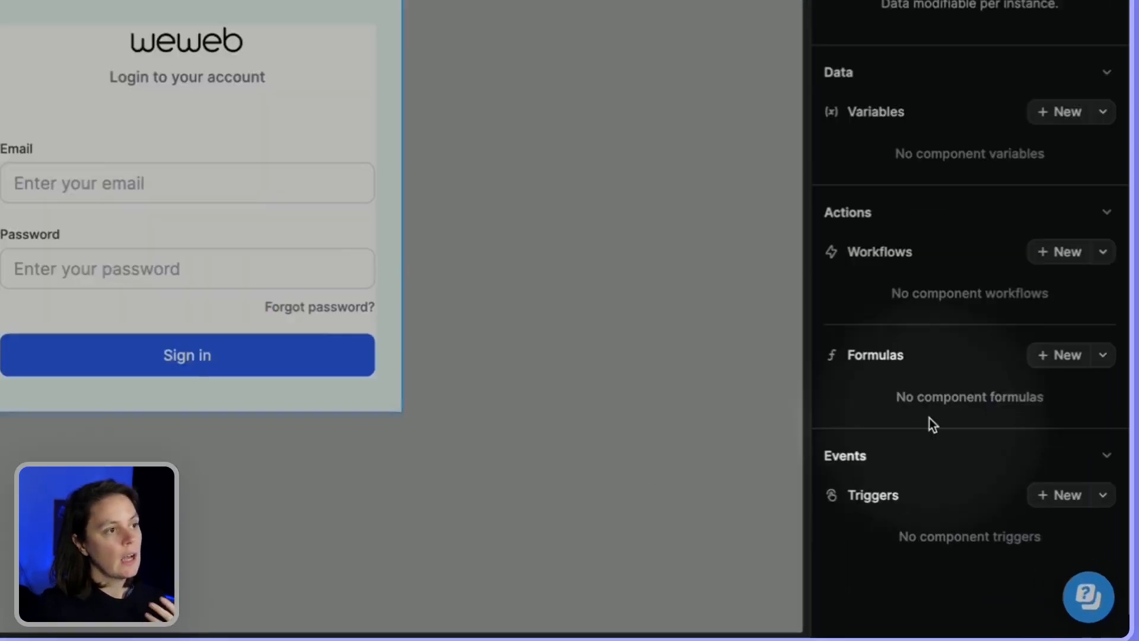
{"action": "left_click", "coordinate": [1065, 492]}
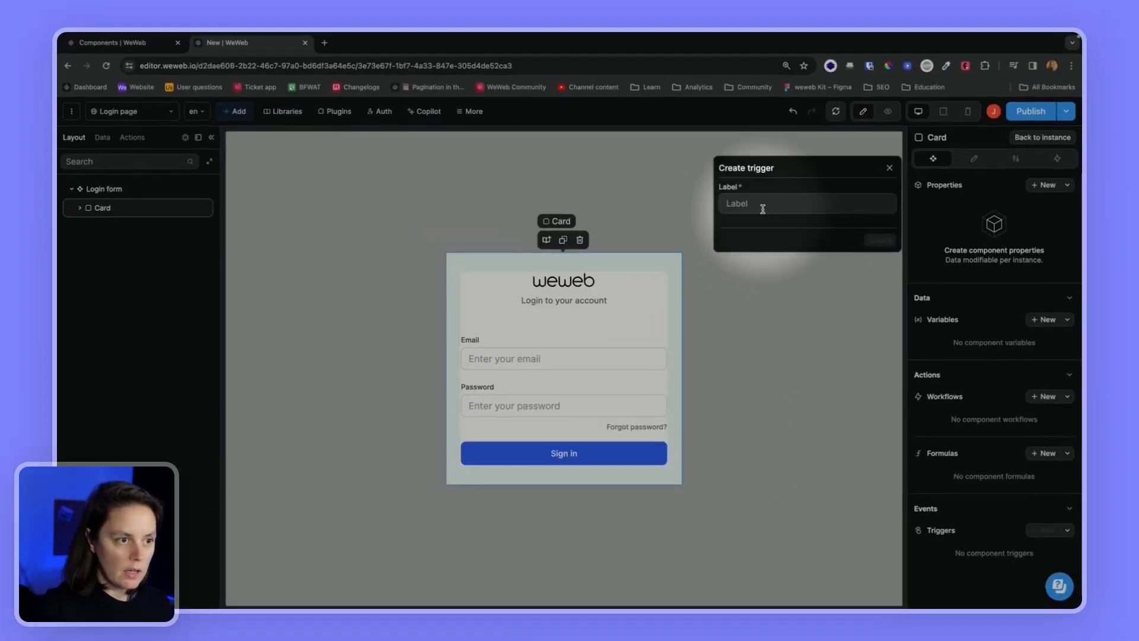
{"action": "type", "text": "On logi"}
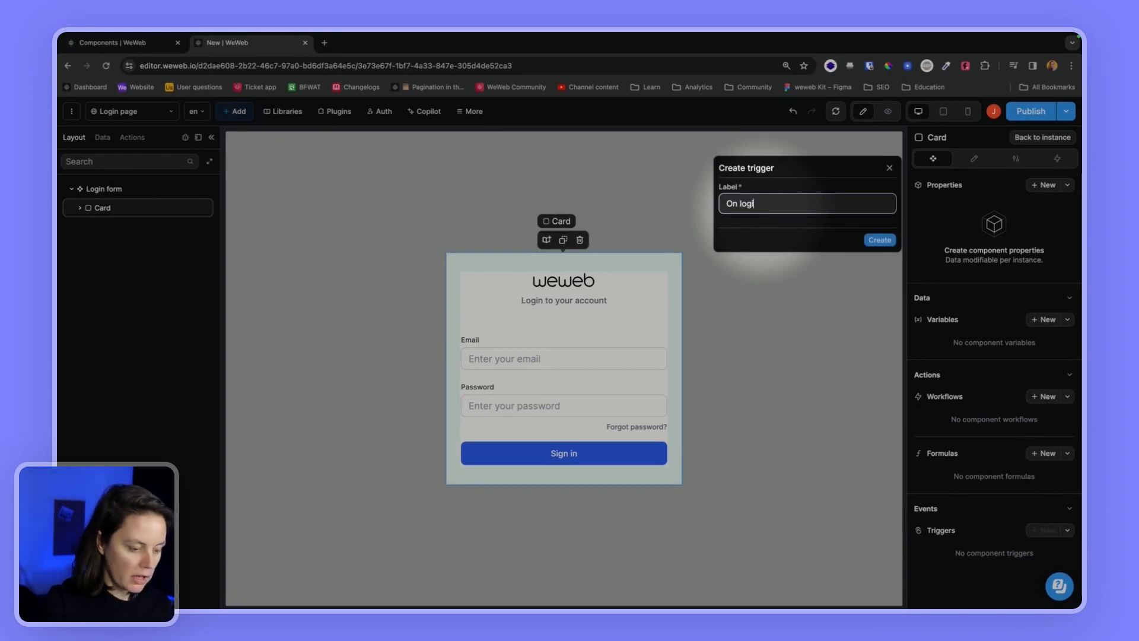
{"action": "type", "text": "n success"}
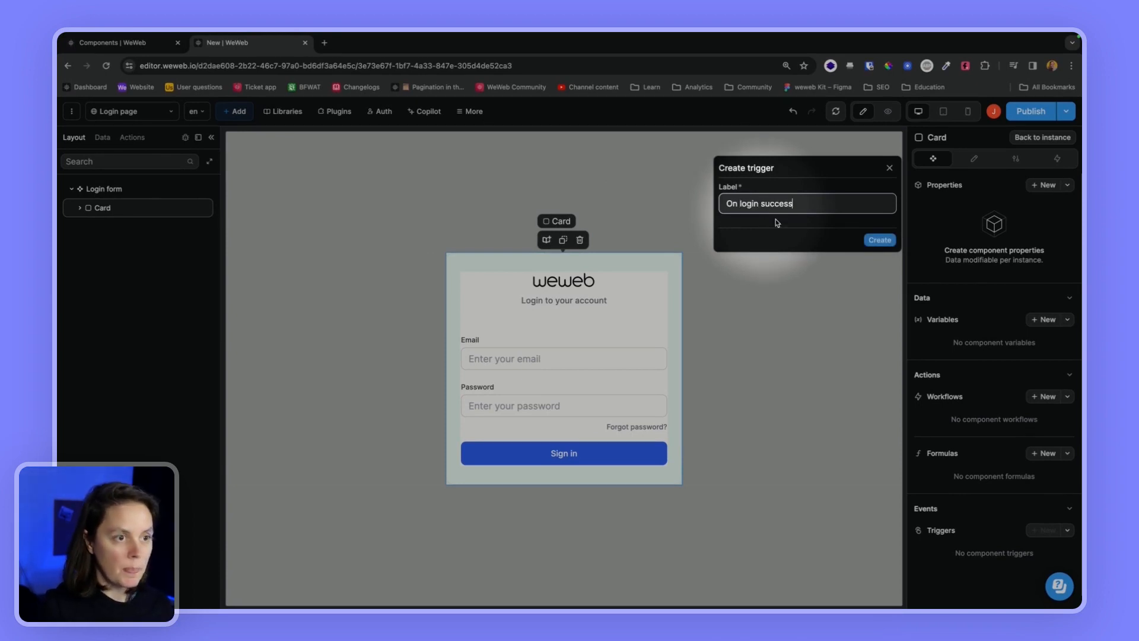
{"action": "left_click", "coordinate": [871, 240]}
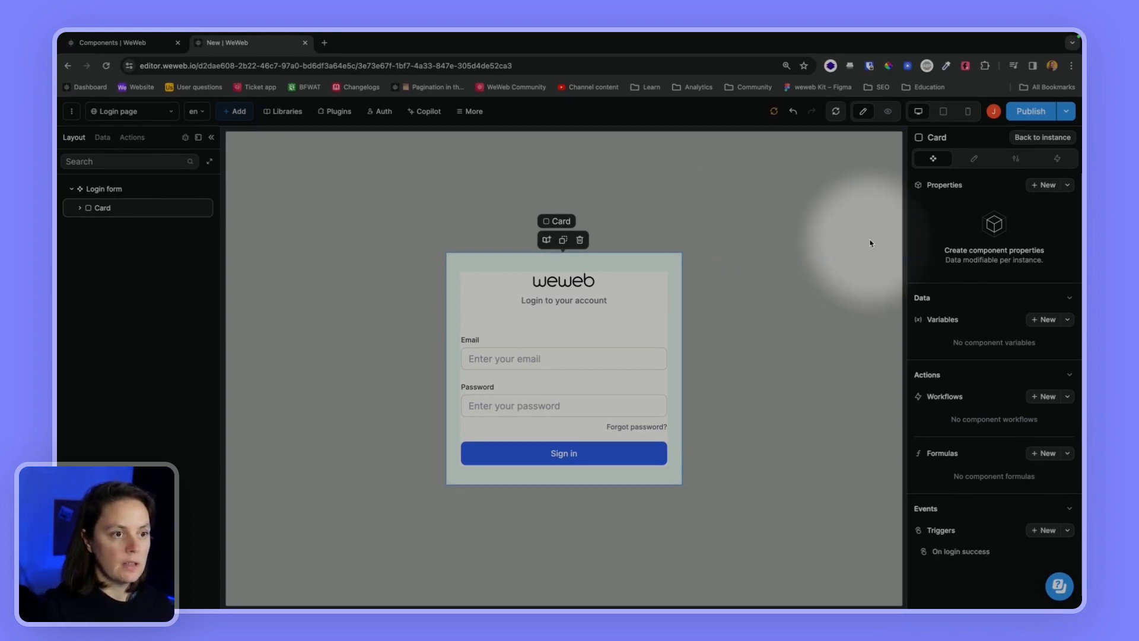
{"action": "left_click", "coordinate": [496, 382]}
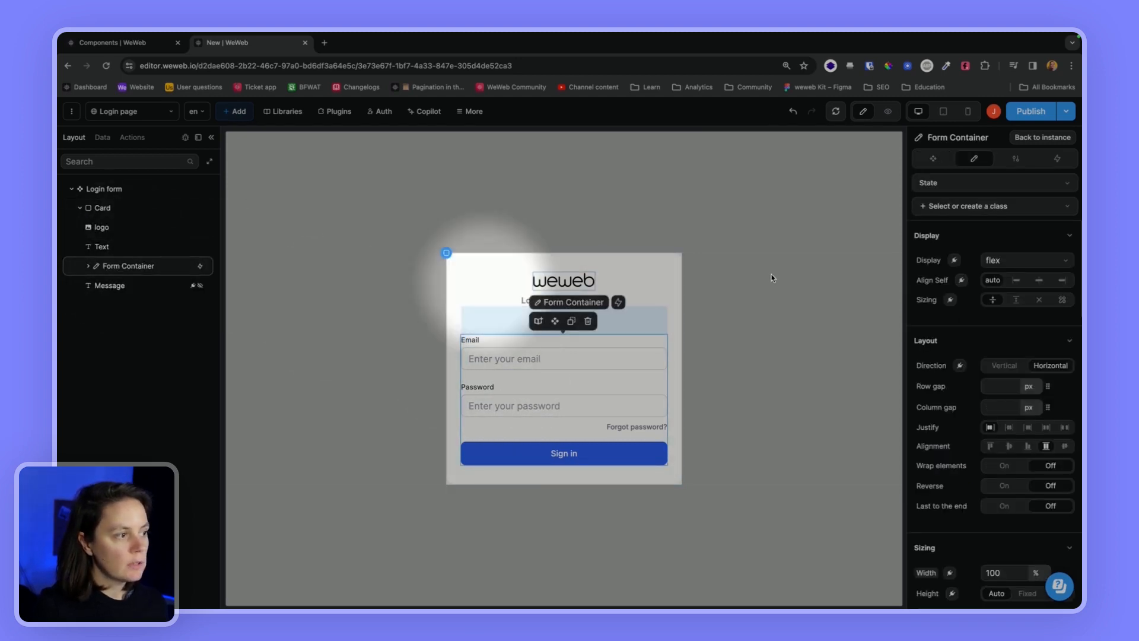
Inspect the email and password formulas in the Login with Xano action, then preview the Login page
{"action": "left_click", "coordinate": [1057, 163]}
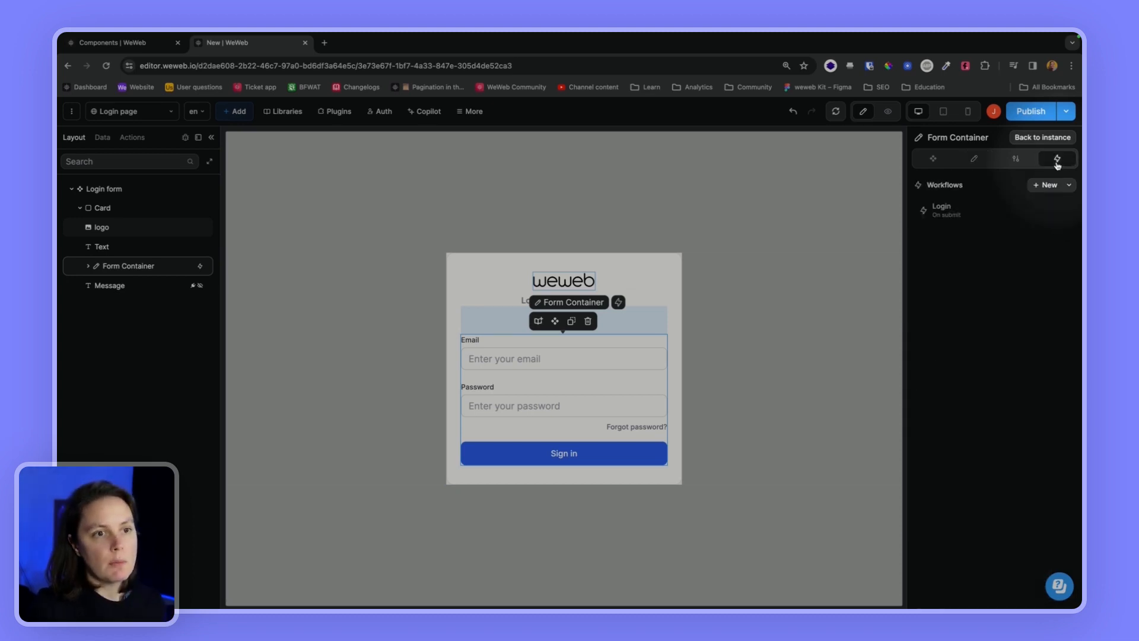
{"action": "left_click", "coordinate": [965, 214]}
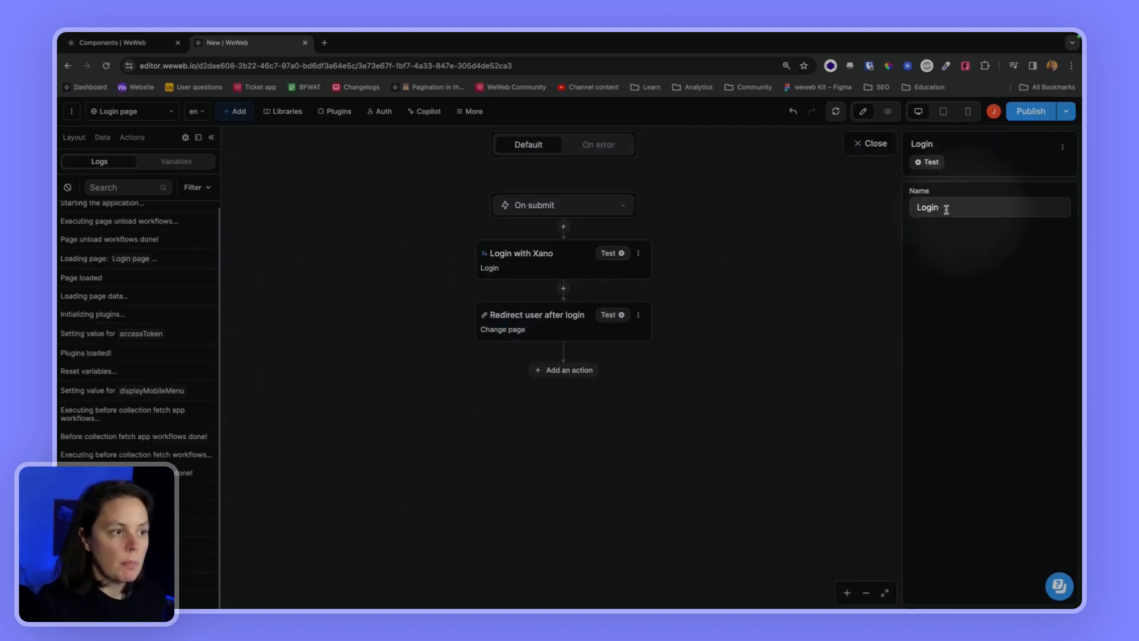
{"action": "left_click", "coordinate": [506, 262]}
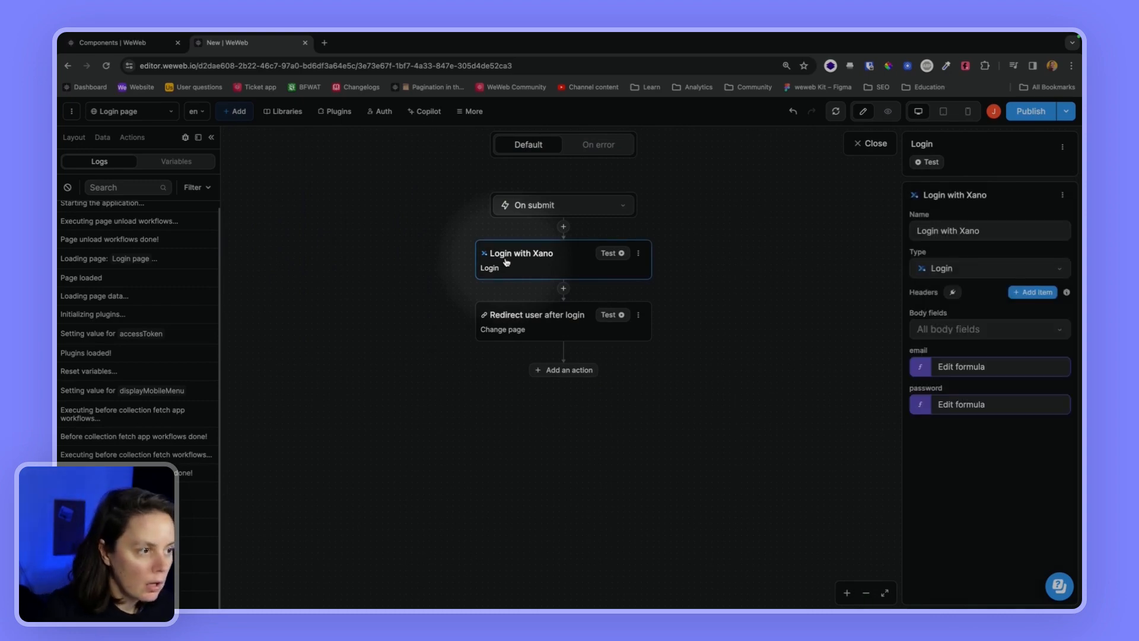
{"action": "left_click", "coordinate": [948, 373]}
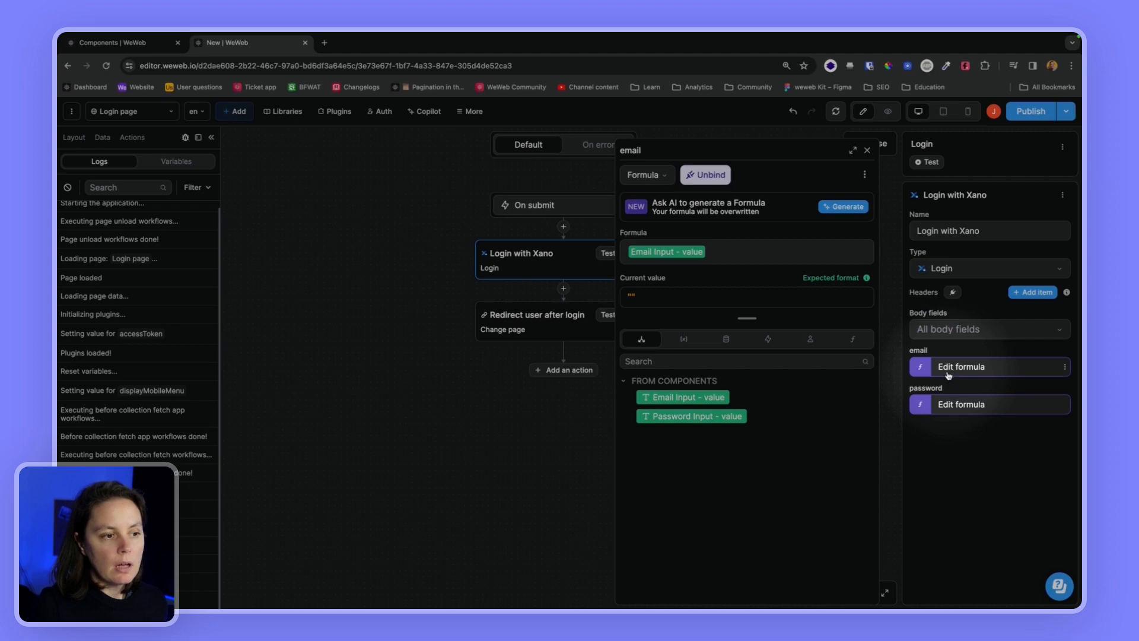
{"action": "left_click", "coordinate": [961, 403]}
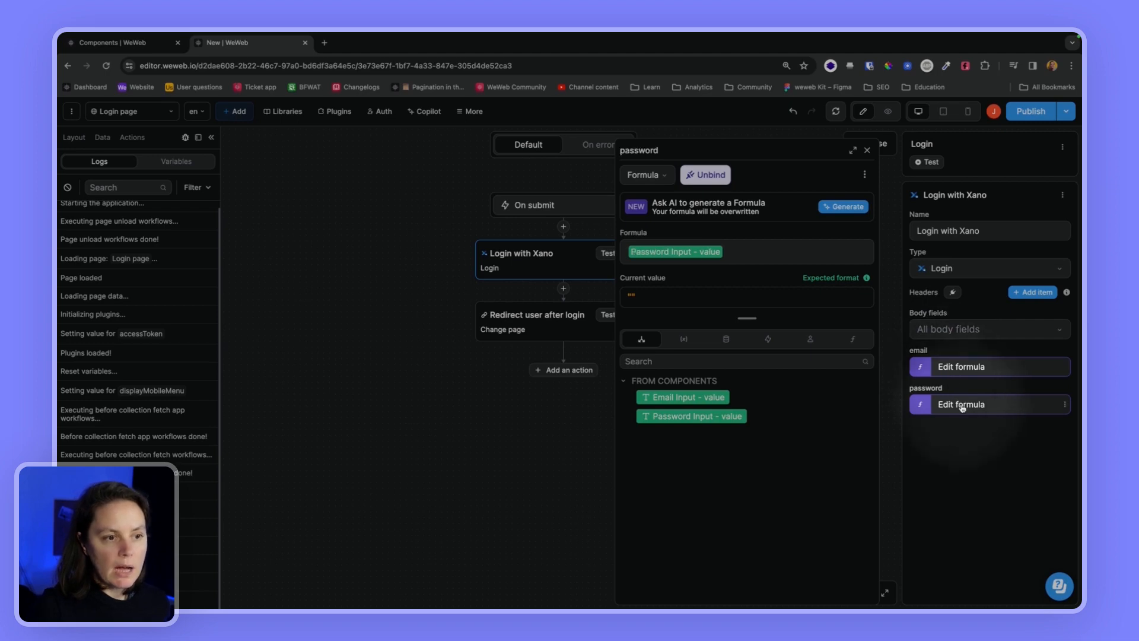
{"action": "left_click", "coordinate": [868, 152]}
{"action": "left_click", "coordinate": [887, 111]}
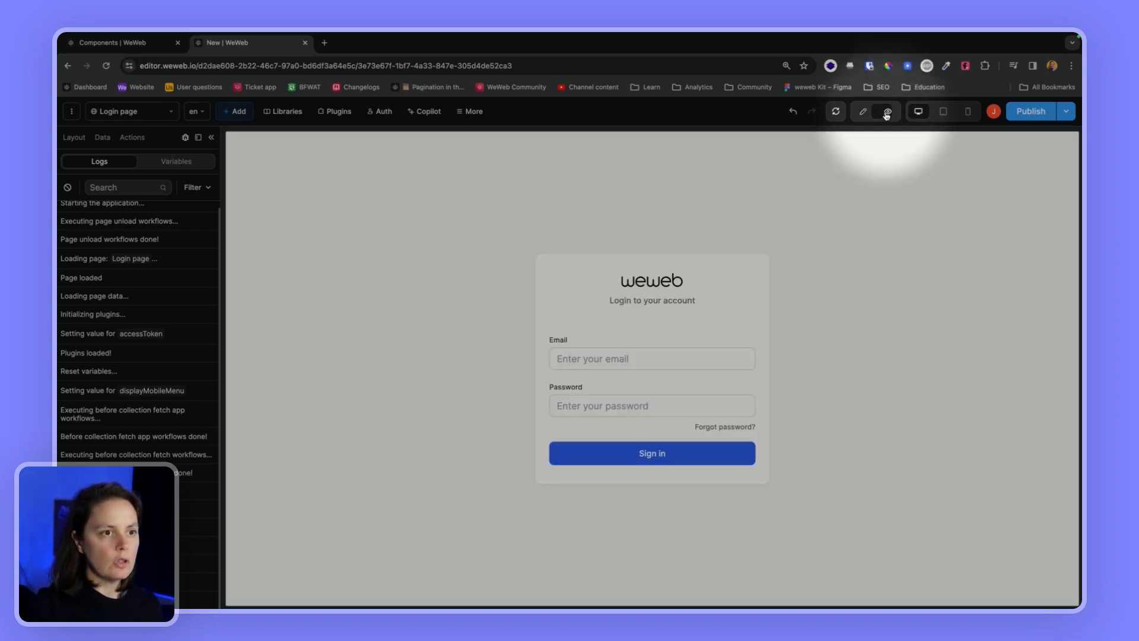
Enter a test email and password in the previewed form, then return to editing the Form Container
{"action": "left_click", "coordinate": [621, 361]}
{"action": "key", "text": "Tab"}
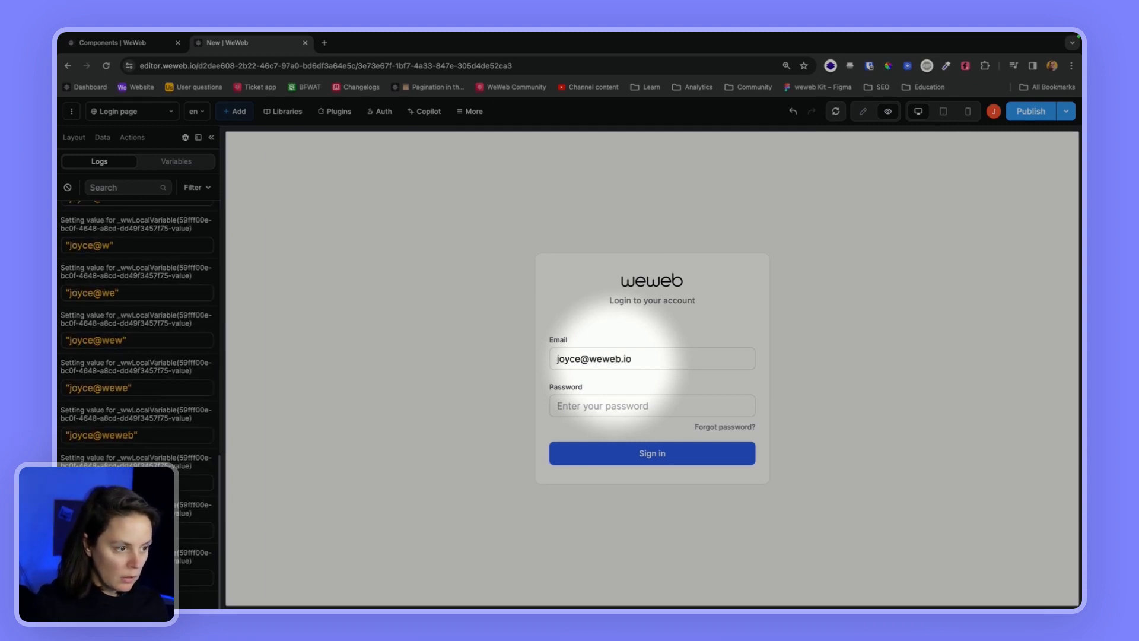
{"action": "type", "text": "Password123"}
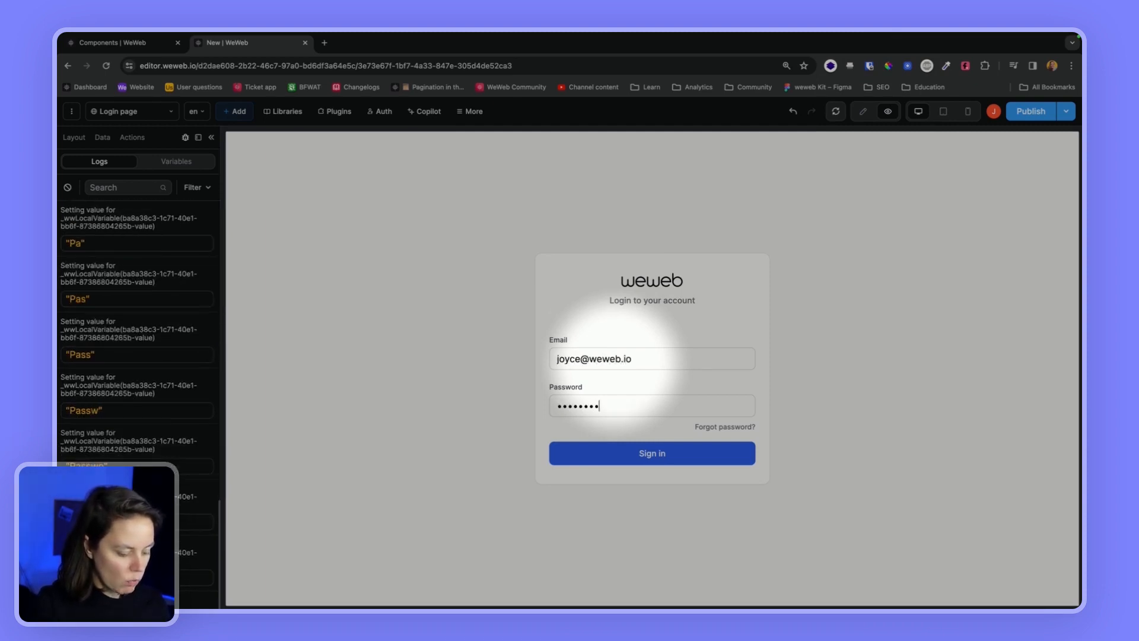
{"action": "left_click", "coordinate": [863, 111]}
{"action": "left_click", "coordinate": [590, 383]}
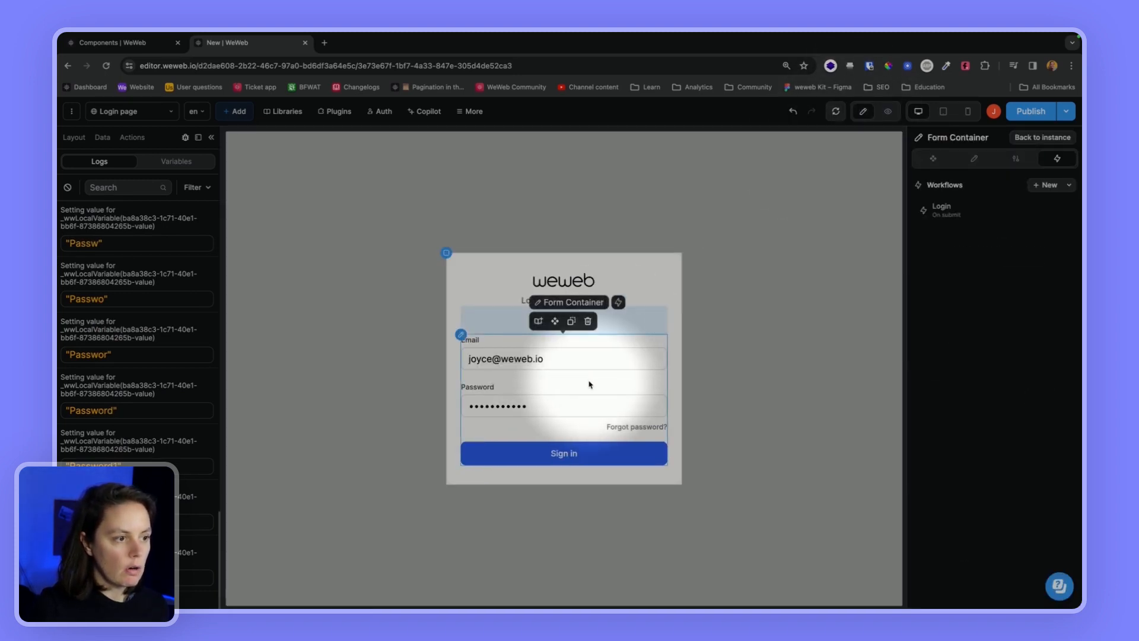
Rebind the Login with Xano email field to the Email Input value
{"action": "left_click", "coordinate": [938, 210]}
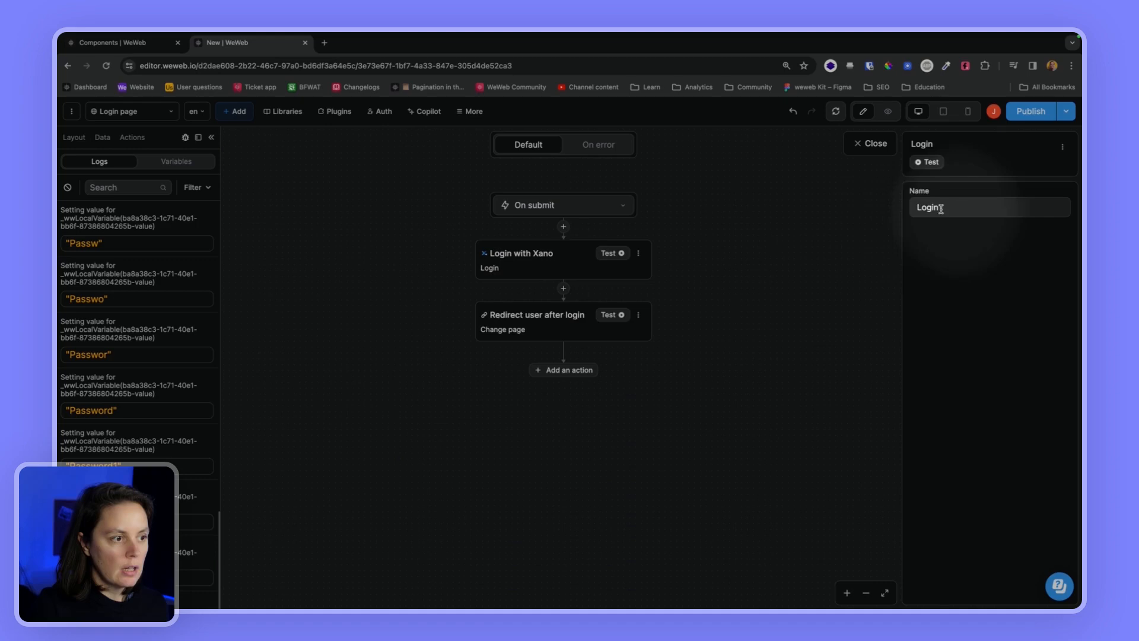
{"action": "left_click", "coordinate": [561, 268]}
{"action": "left_click", "coordinate": [953, 370]}
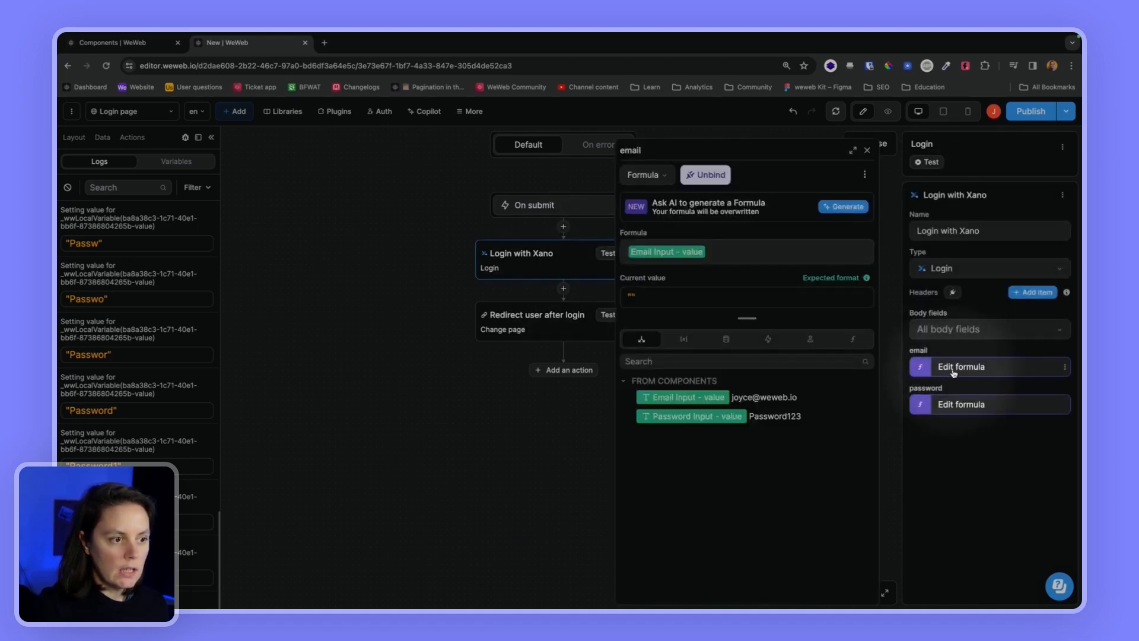
{"action": "left_click", "coordinate": [731, 257]}
{"action": "key", "text": "BackSpace"}
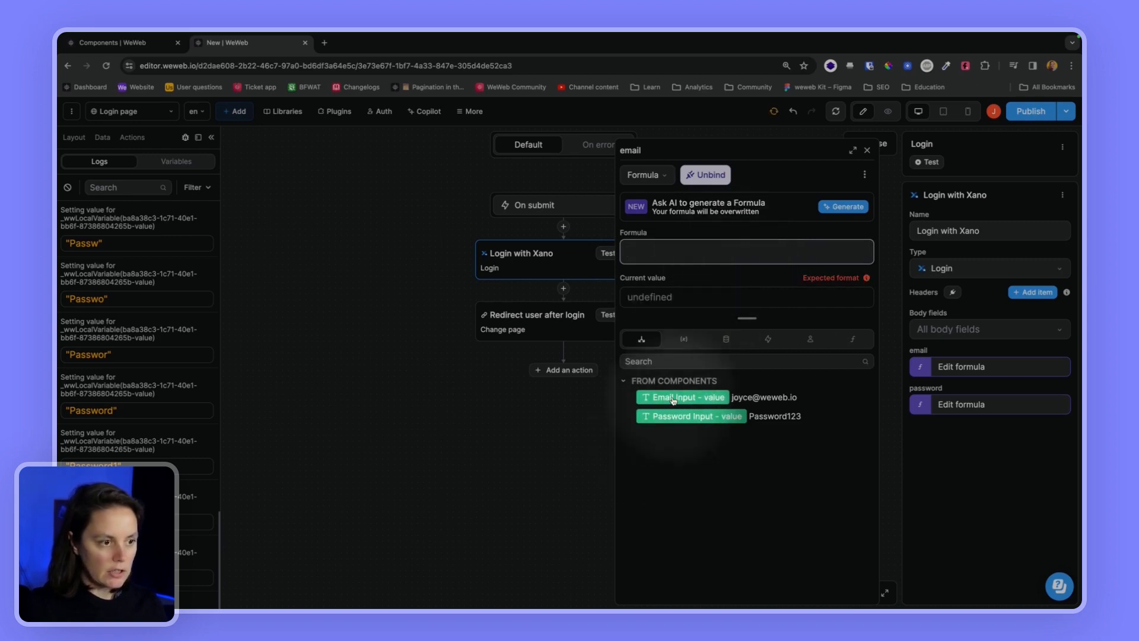
{"action": "left_click", "coordinate": [673, 399]}
Rebind the password field to the Password Input value and select the Redirect user after login step
{"action": "left_click", "coordinate": [949, 403]}
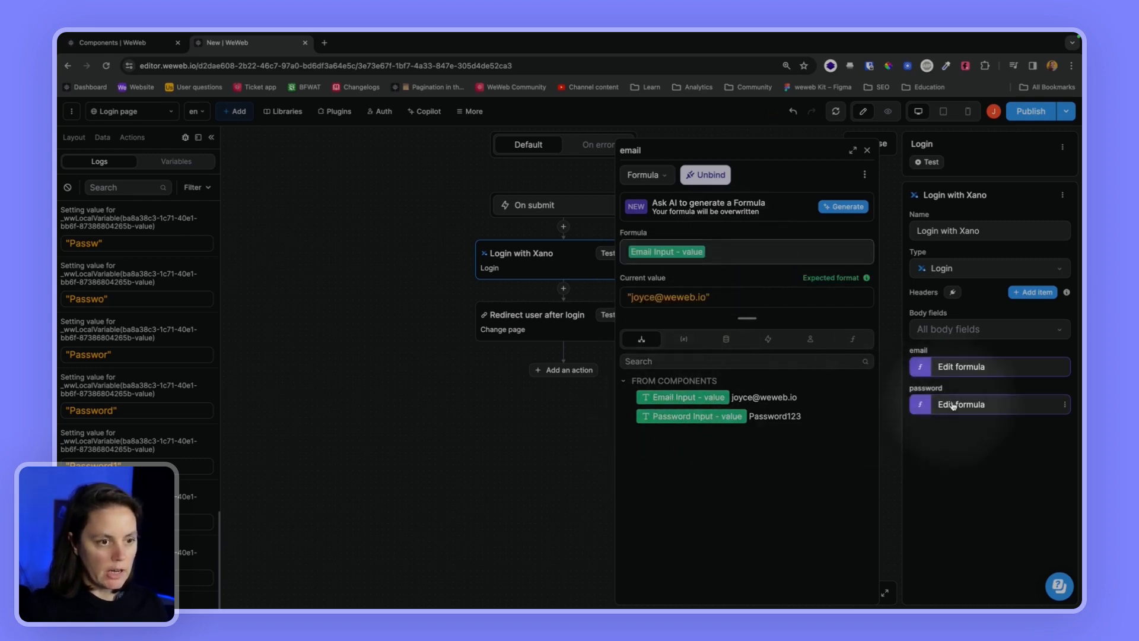
{"action": "left_click", "coordinate": [755, 257]}
{"action": "key", "text": "BackSpace"}
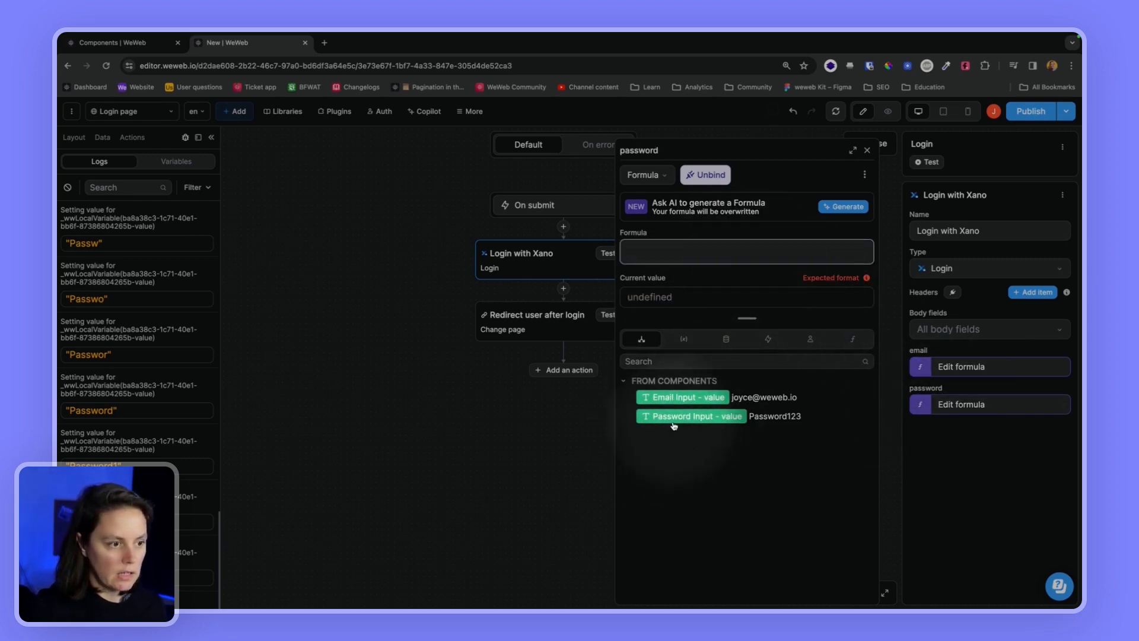
{"action": "left_click", "coordinate": [675, 419]}
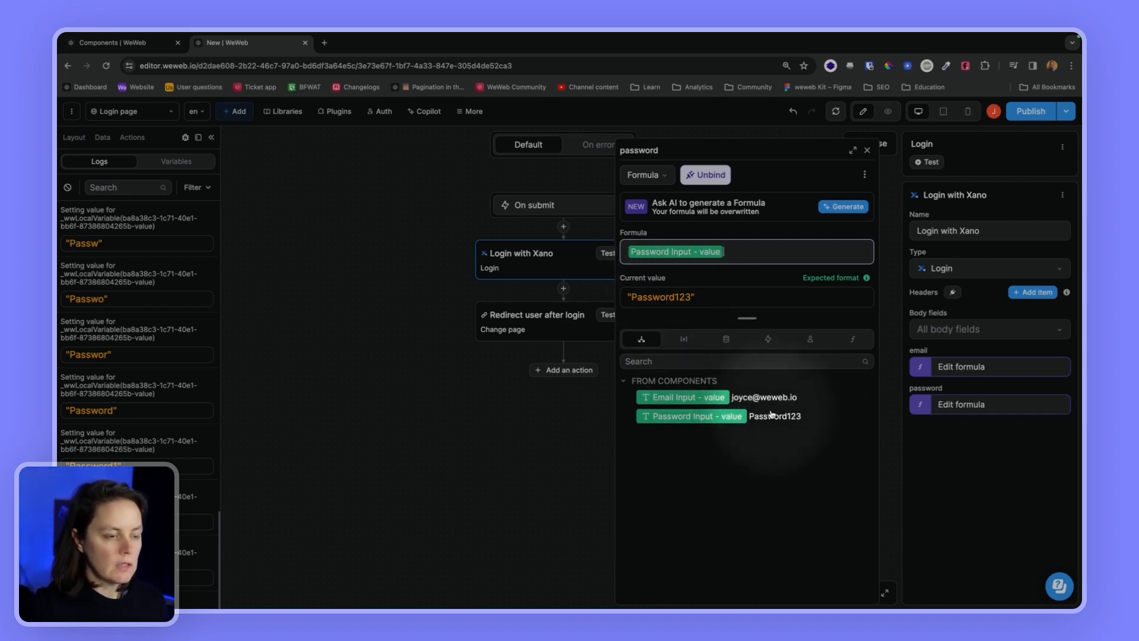
{"action": "left_click", "coordinate": [868, 152]}
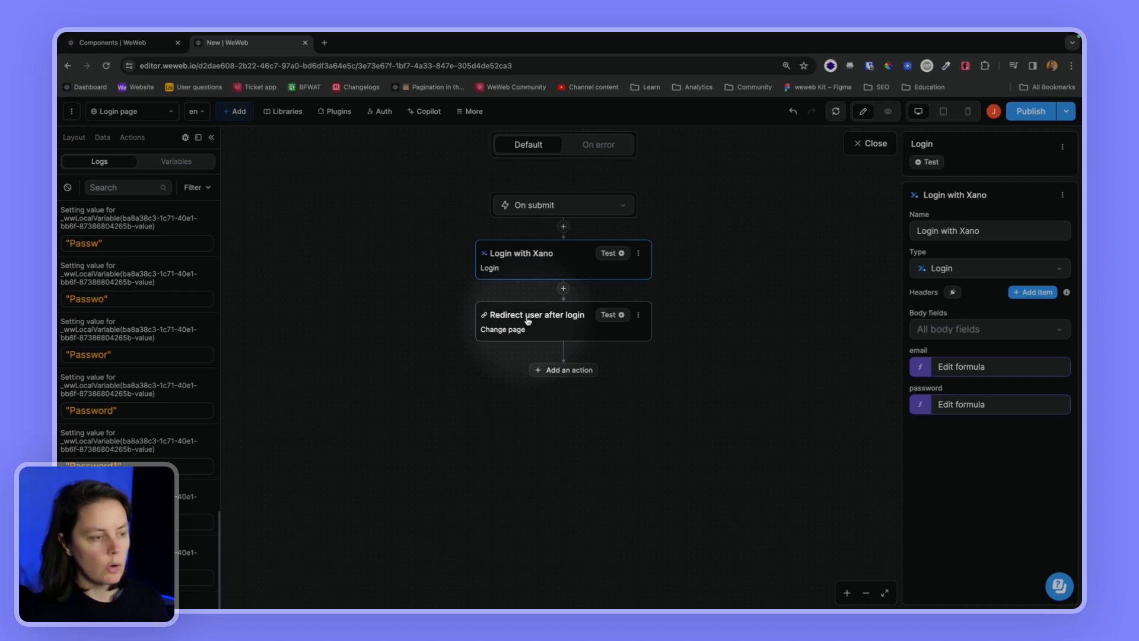
{"action": "left_click", "coordinate": [528, 322]}
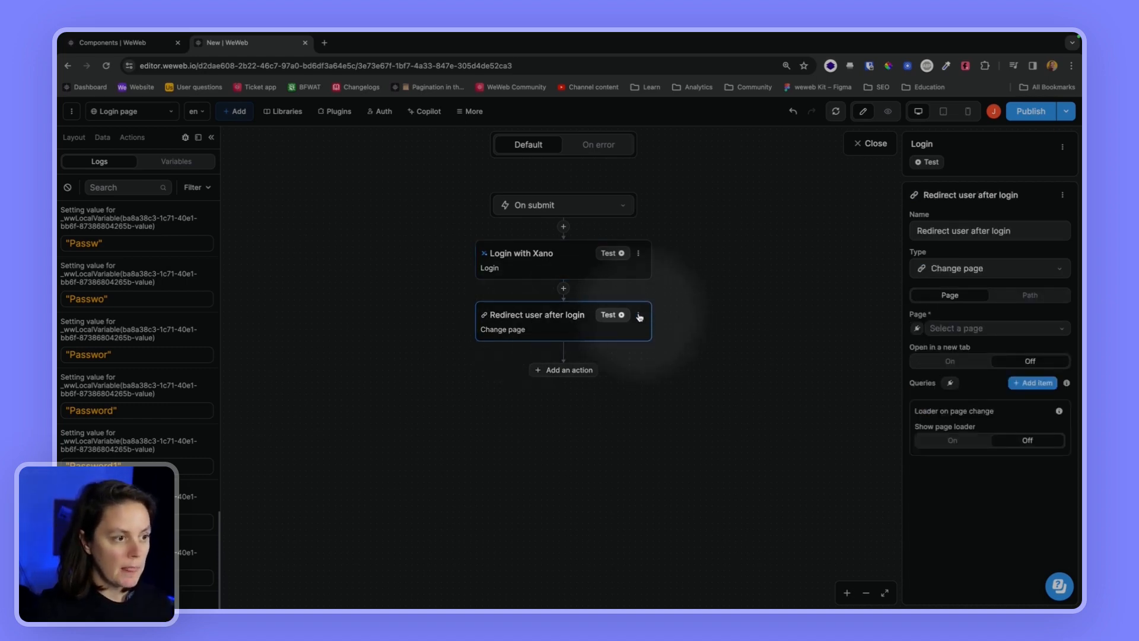
Change the second step to a Trigger event action named 'Trigger on login success event'
{"action": "left_click", "coordinate": [926, 268]}
{"action": "left_click", "coordinate": [940, 330]}
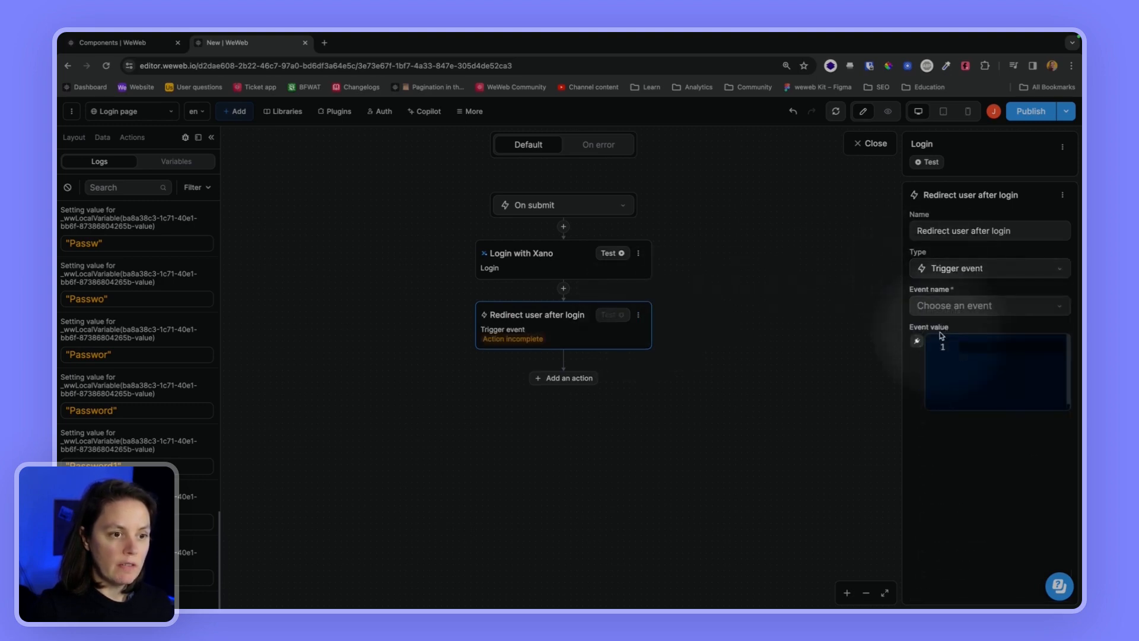
{"action": "left_click", "coordinate": [1031, 228]}
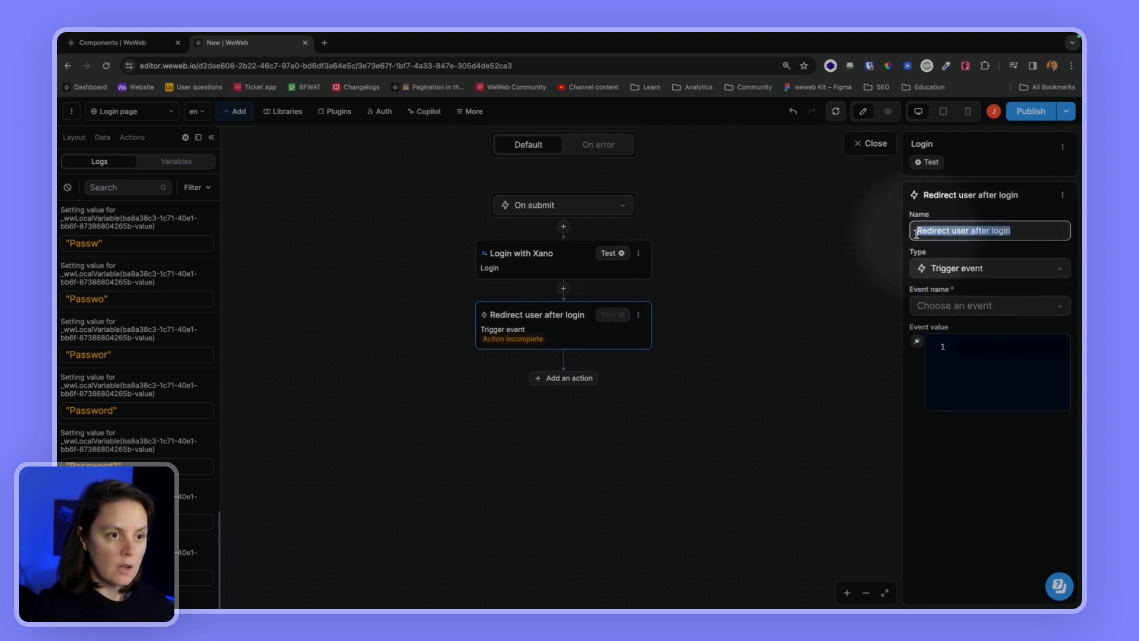
{"action": "left_click", "coordinate": [1031, 230]}
{"action": "type", "text": "Trig"}
{"action": "key", "text": "super+a"}
{"action": "type", "text": "Trigger"}
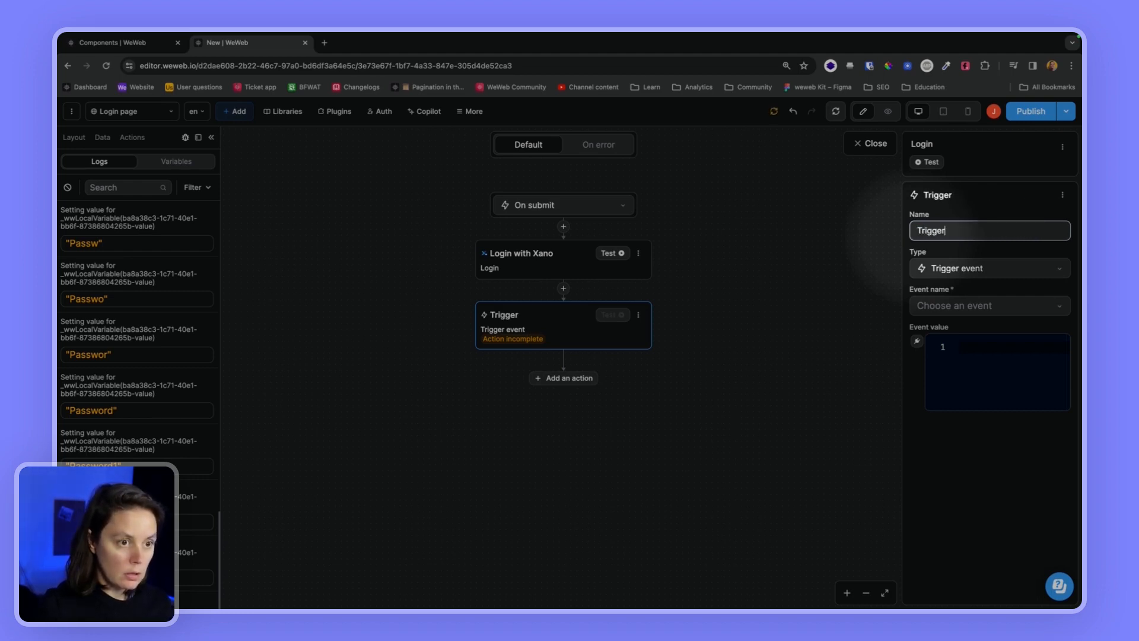
{"action": "type", "text": " on login"}
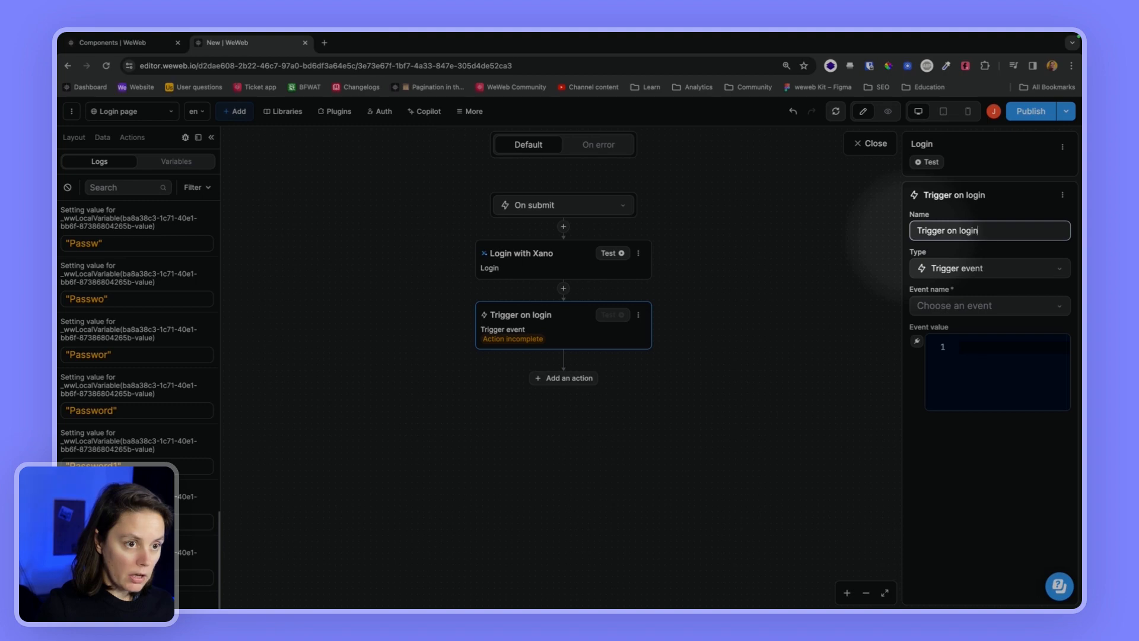
{"action": "type", "text": " success"}
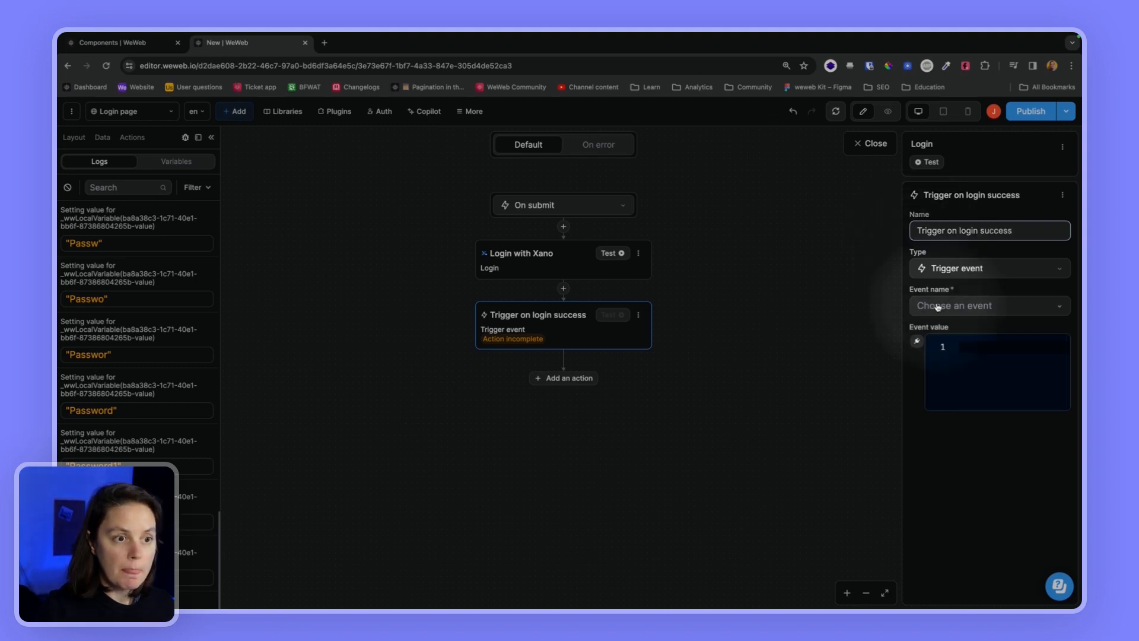
{"action": "type", "text": " event"}
Trigger On login success with value "Yipee you successfully logged in!" and close the workflow
{"action": "left_click", "coordinate": [936, 306]}
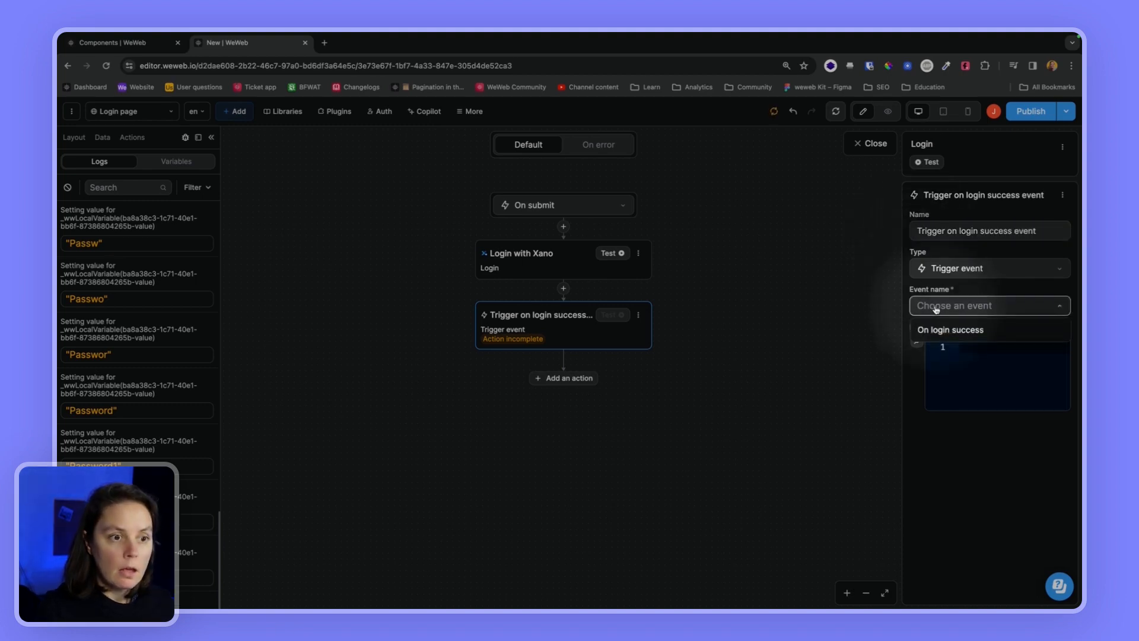
{"action": "left_click", "coordinate": [934, 331]}
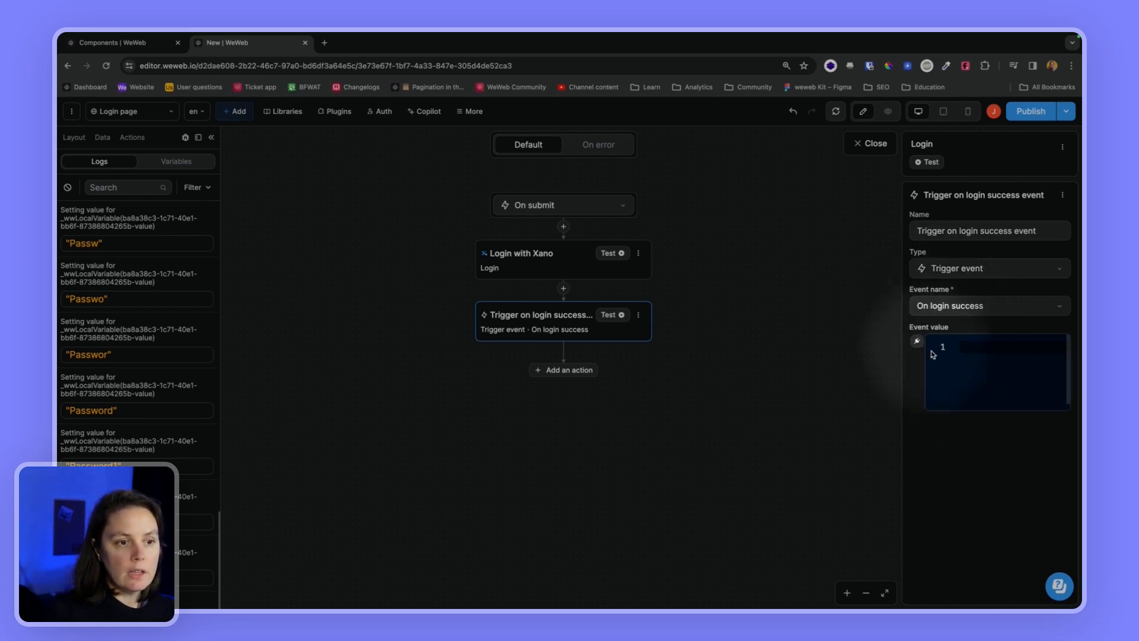
{"action": "left_click", "coordinate": [974, 350]}
{"action": "type", "text": "\"Yipee"}
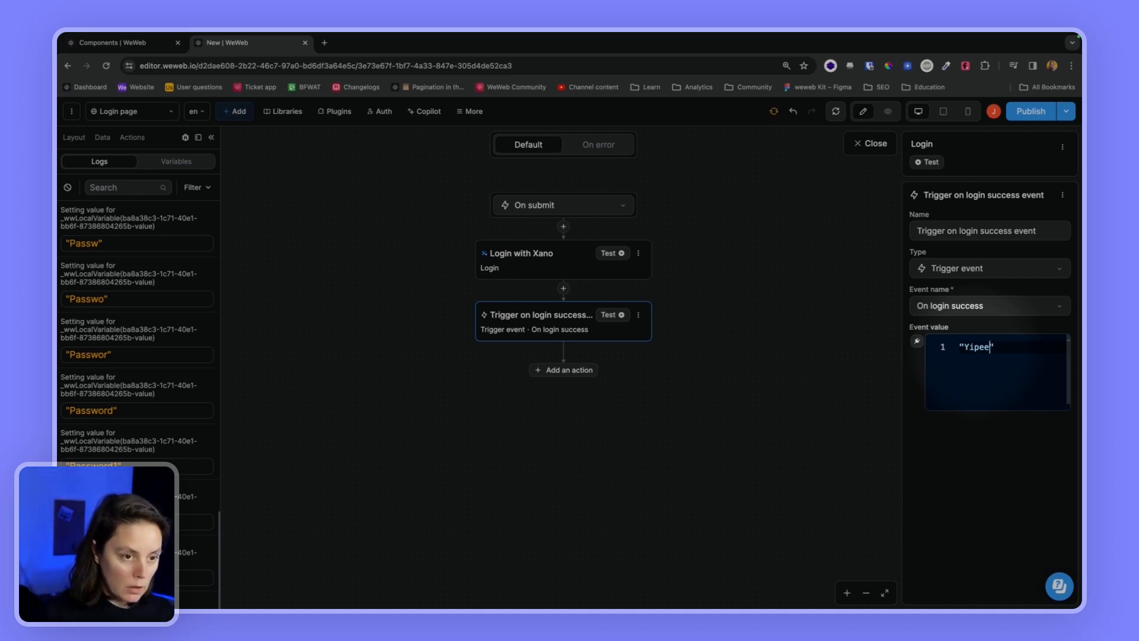
{"action": "type", "text": " you successful"}
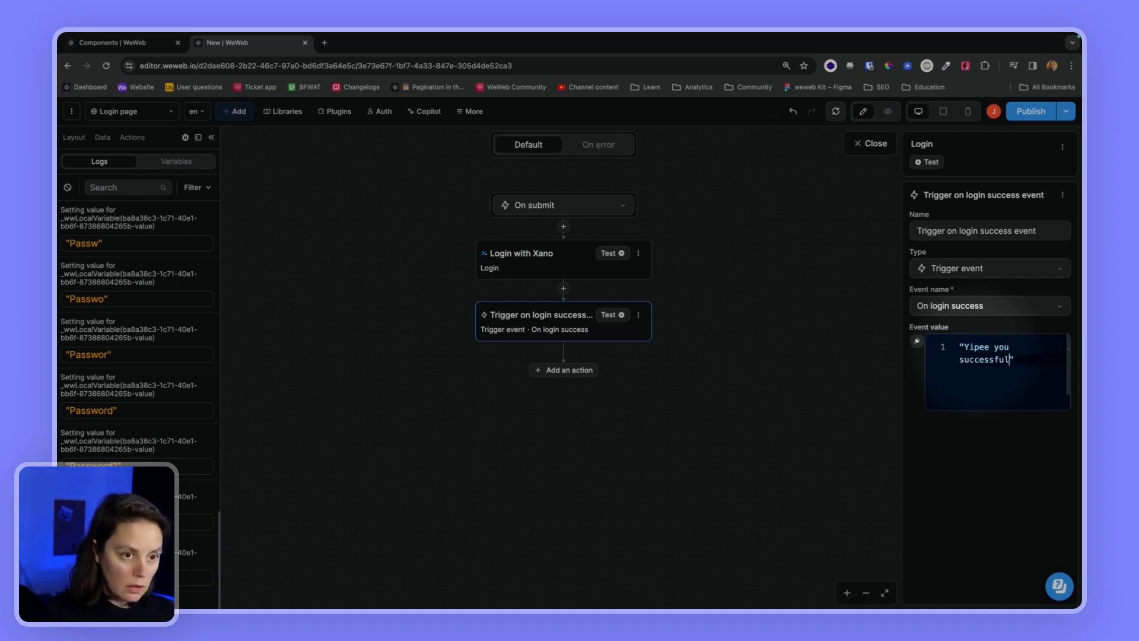
{"action": "type", "text": "ly logged in!"}
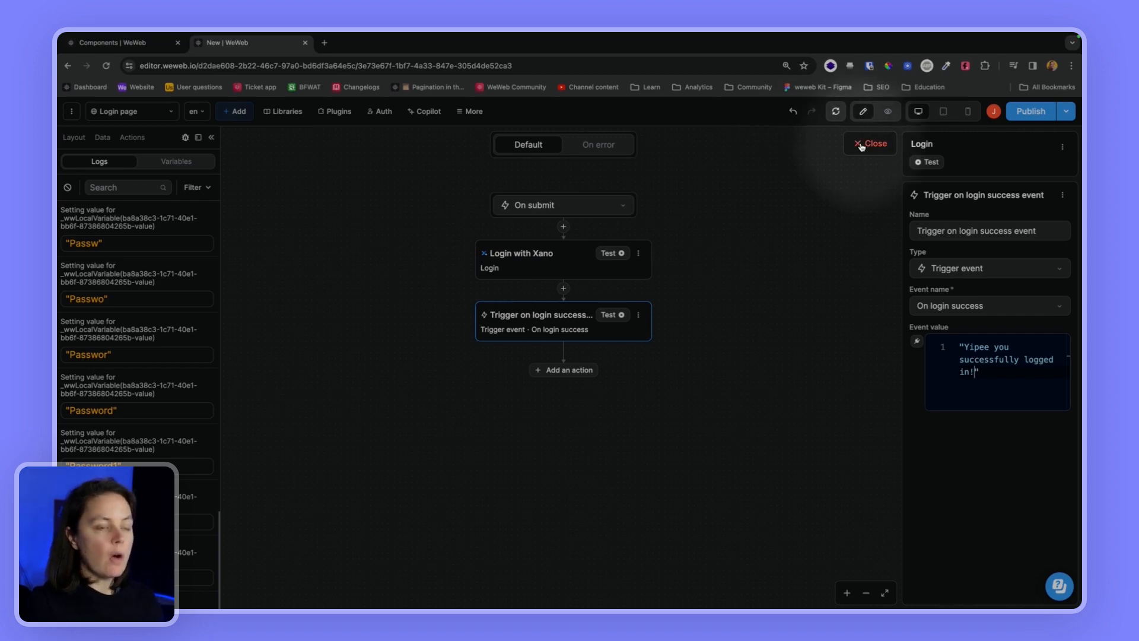
{"action": "left_click", "coordinate": [542, 266]}
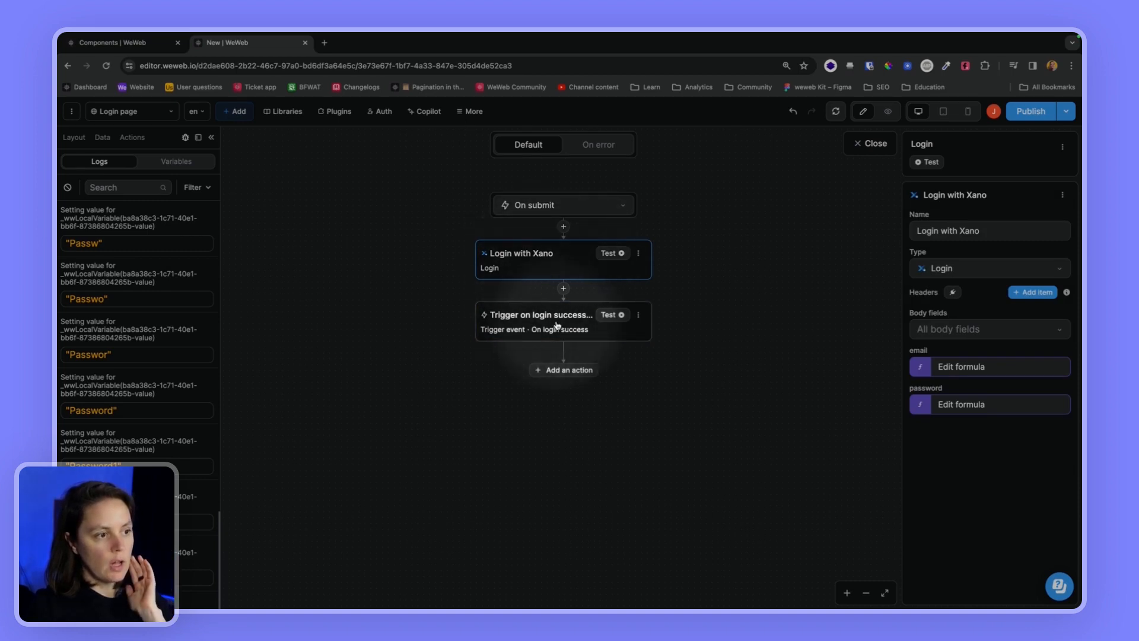
{"action": "left_click", "coordinate": [537, 328]}
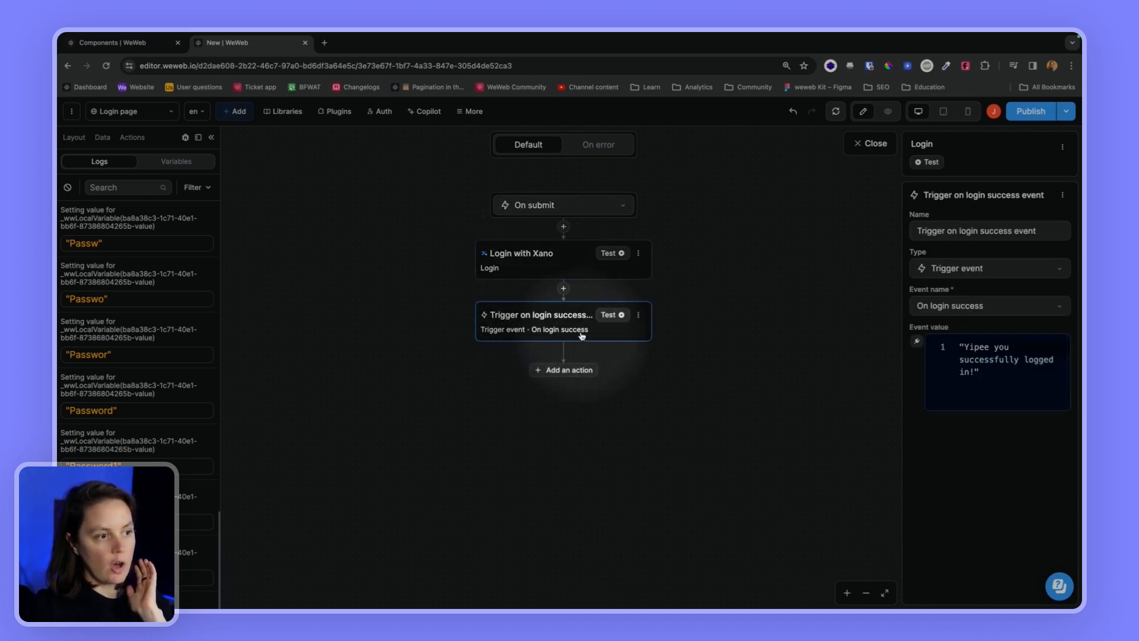
{"action": "left_click", "coordinate": [867, 143]}
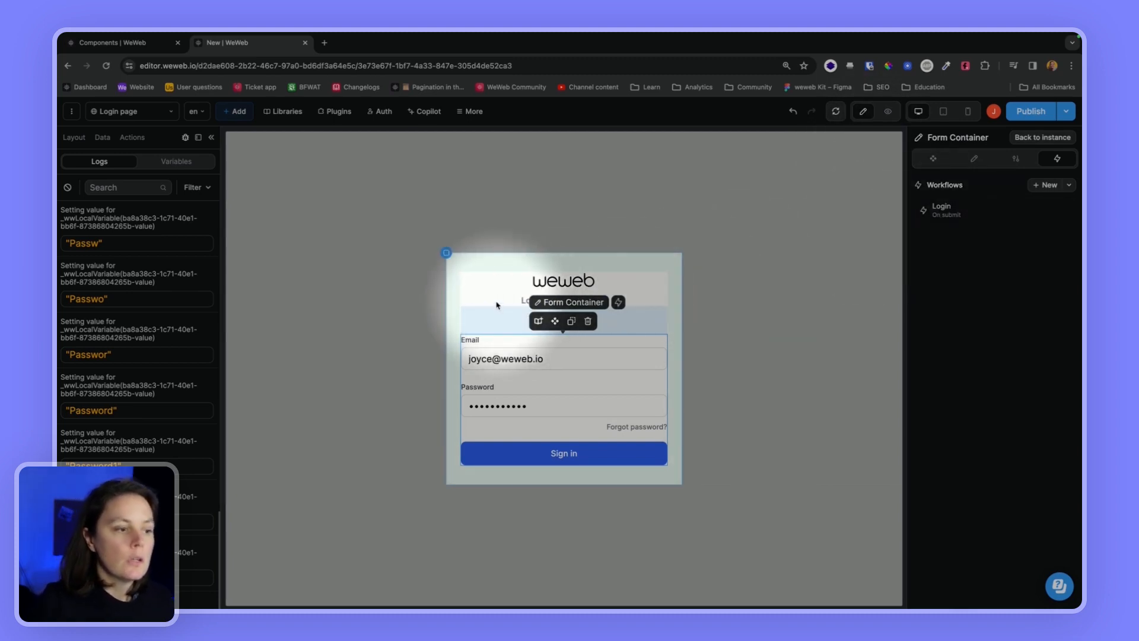
Back on the Login form instance, create a new workflow triggered On login success
{"action": "left_click", "coordinate": [1029, 140]}
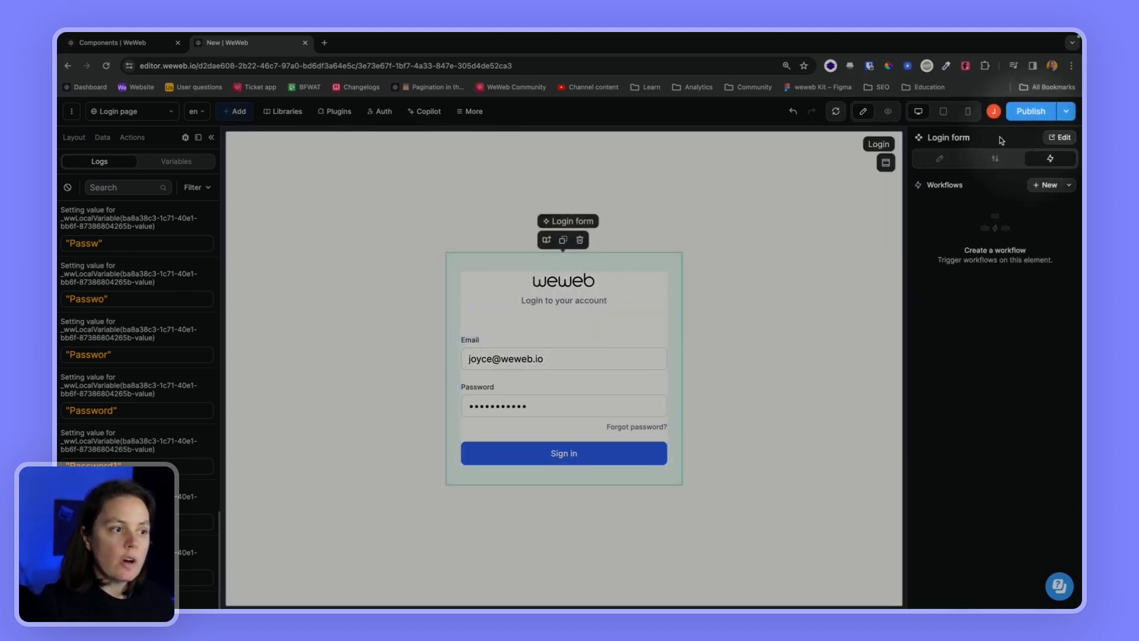
{"action": "left_click", "coordinate": [74, 139]}
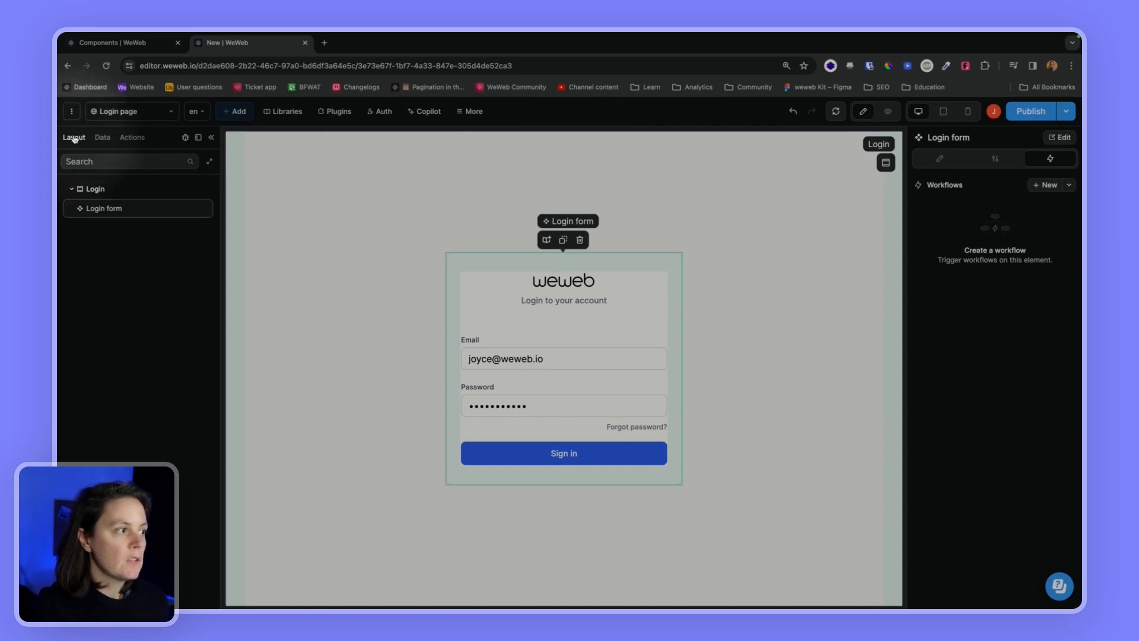
{"action": "left_click", "coordinate": [109, 114]}
{"action": "left_click", "coordinate": [110, 115]}
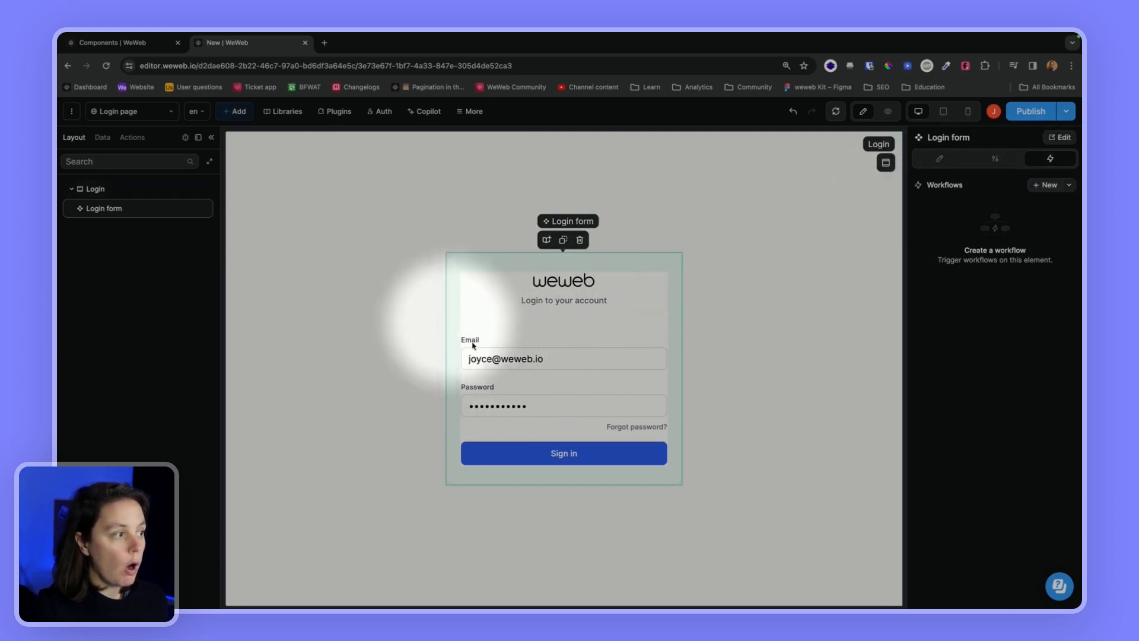
{"action": "left_click", "coordinate": [1047, 185]}
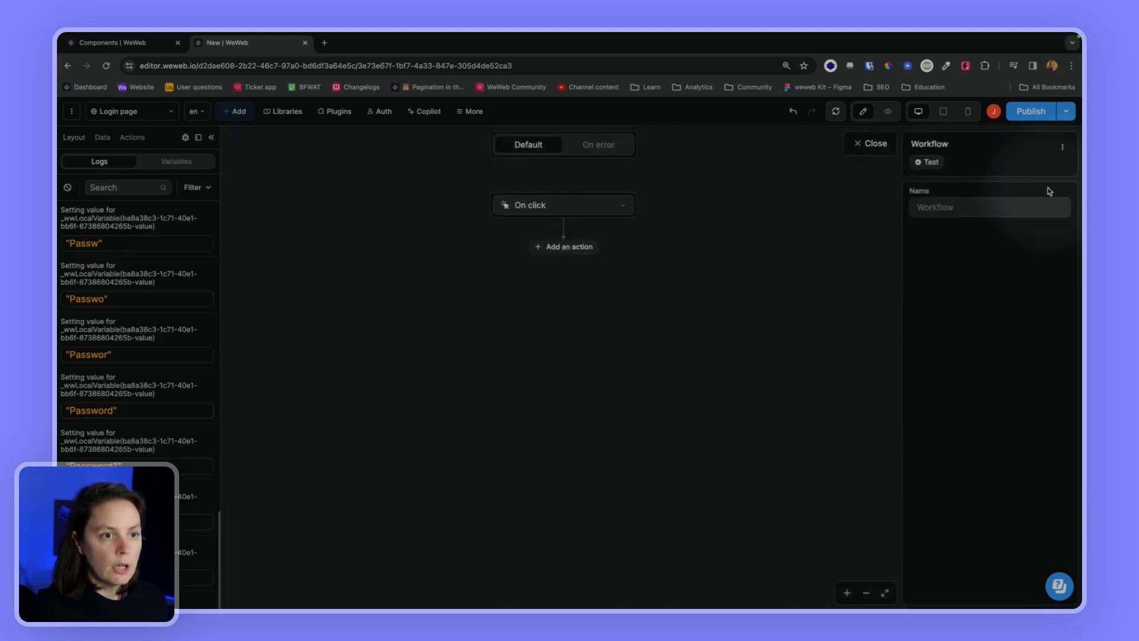
{"action": "left_click", "coordinate": [553, 207]}
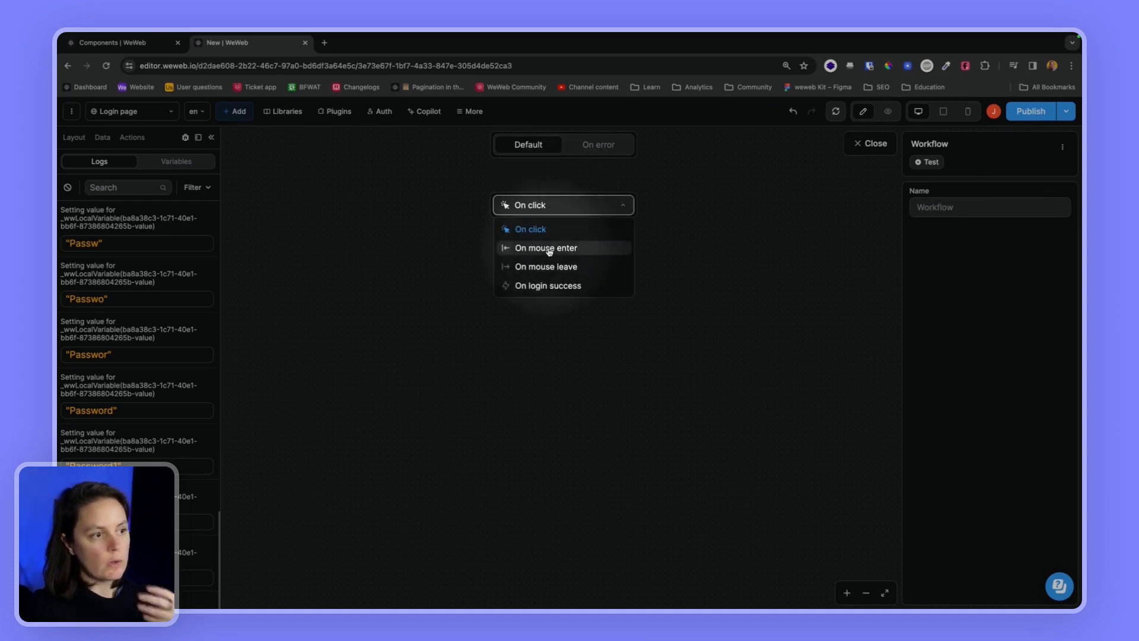
{"action": "left_click", "coordinate": [531, 290]}
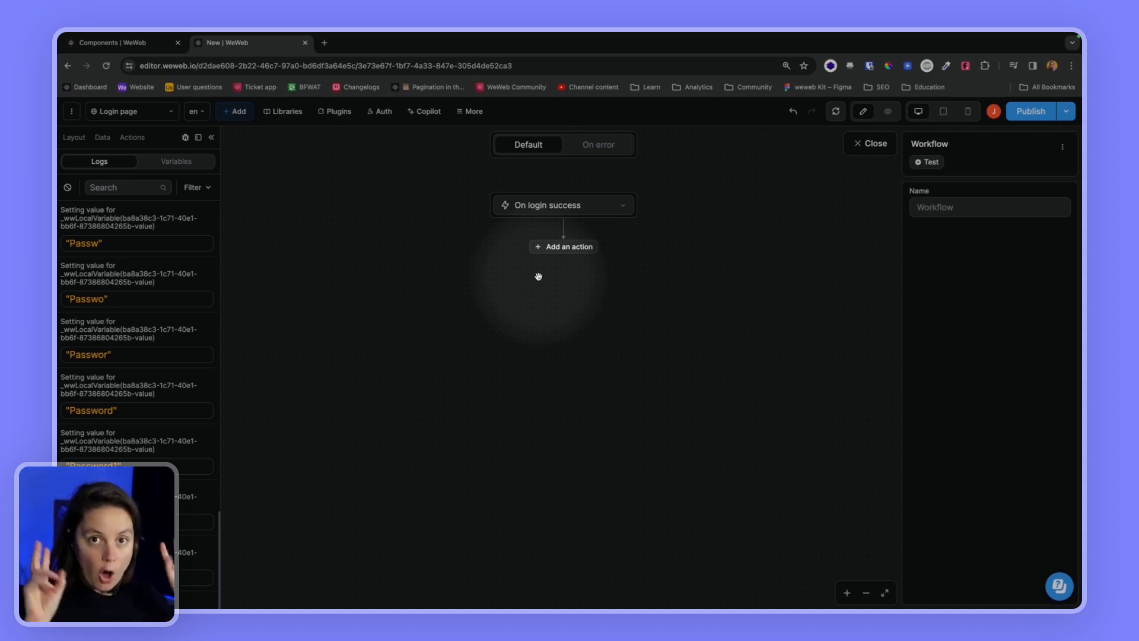
Add a Change page action going to Login modal, clear the logs, and close the workflow
{"action": "left_click", "coordinate": [563, 248]}
{"action": "type", "text": "change"}
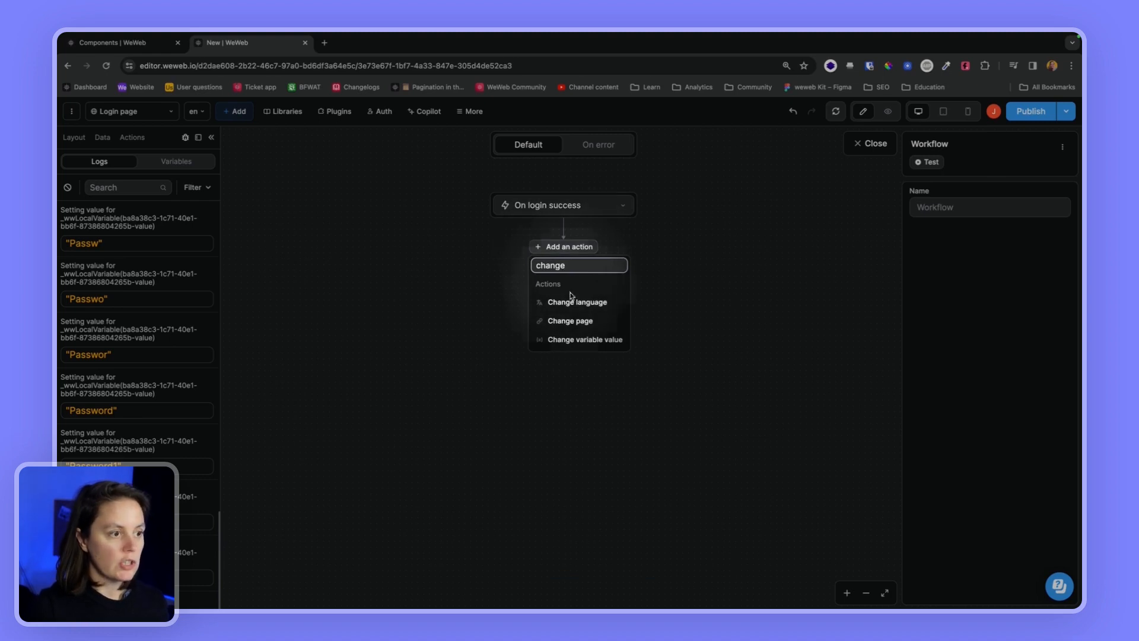
{"action": "left_click", "coordinate": [579, 321]}
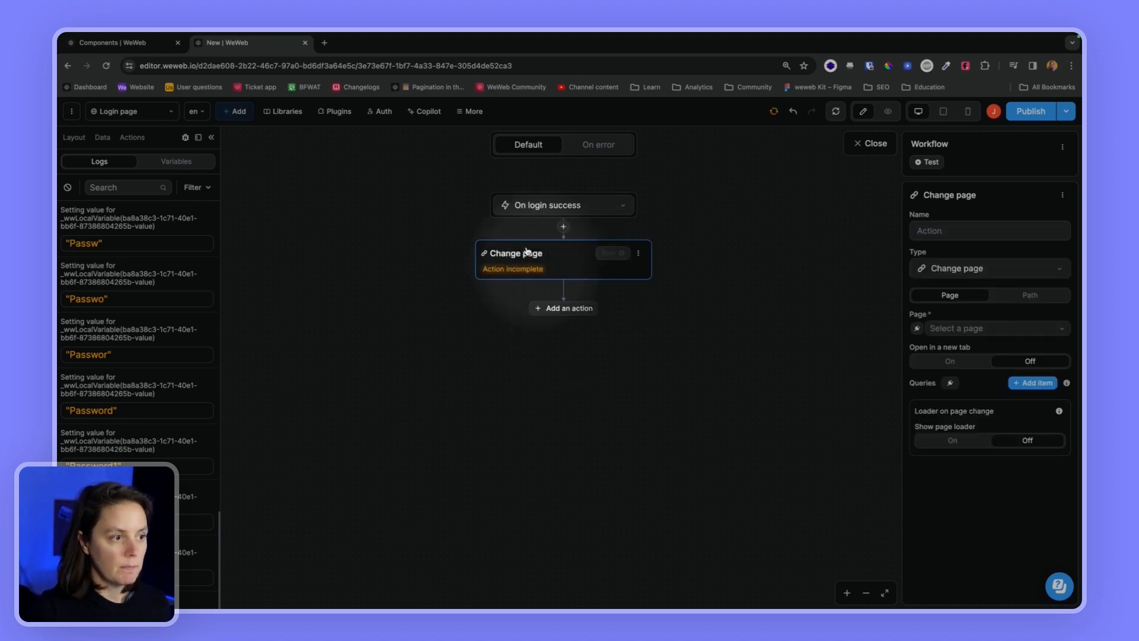
{"action": "left_click", "coordinate": [973, 329]}
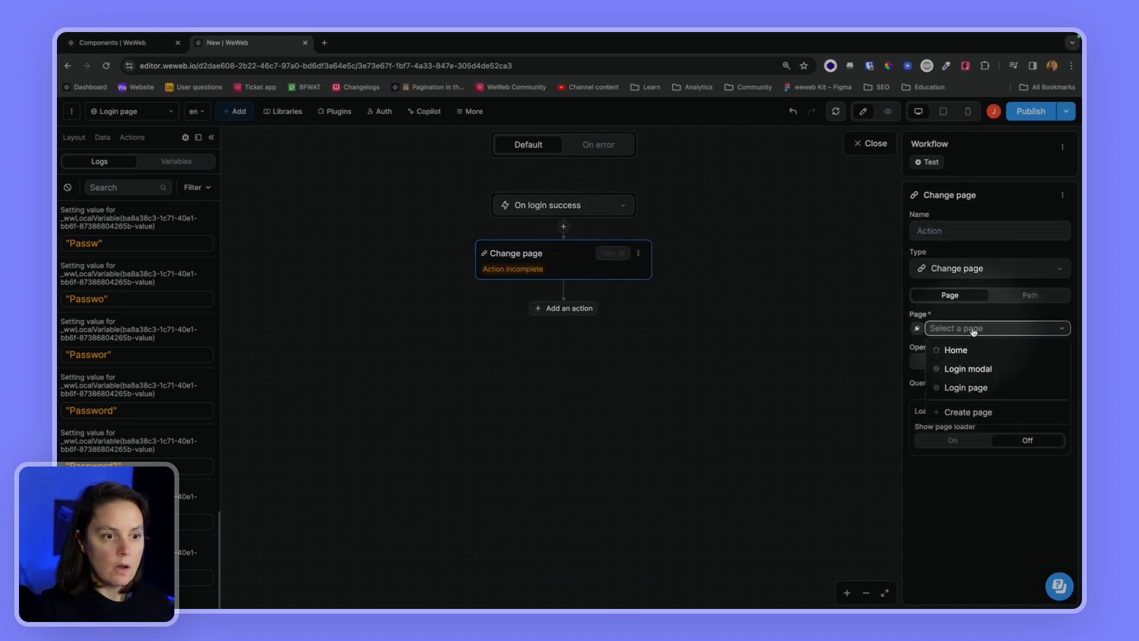
{"action": "left_click", "coordinate": [962, 369]}
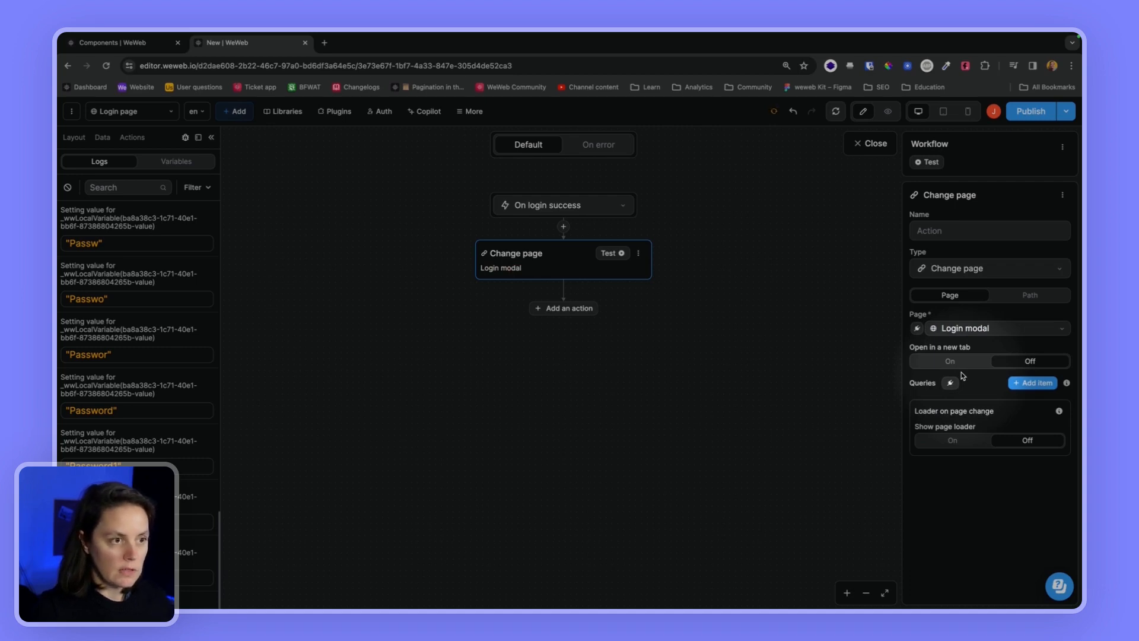
{"action": "left_click", "coordinate": [67, 188]}
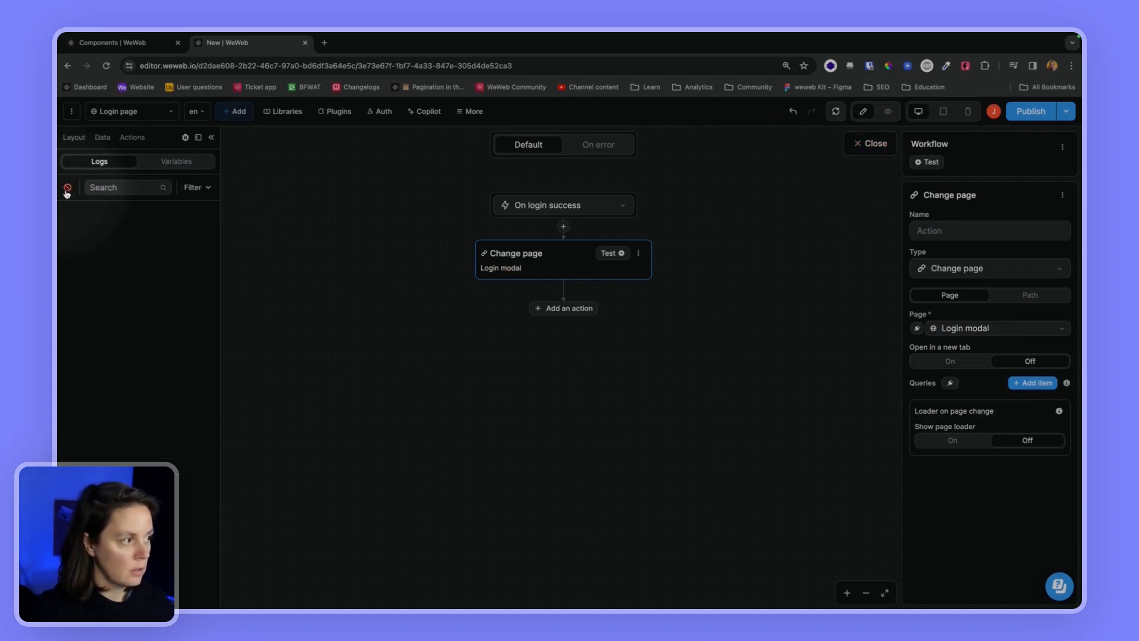
{"action": "left_click", "coordinate": [870, 143]}
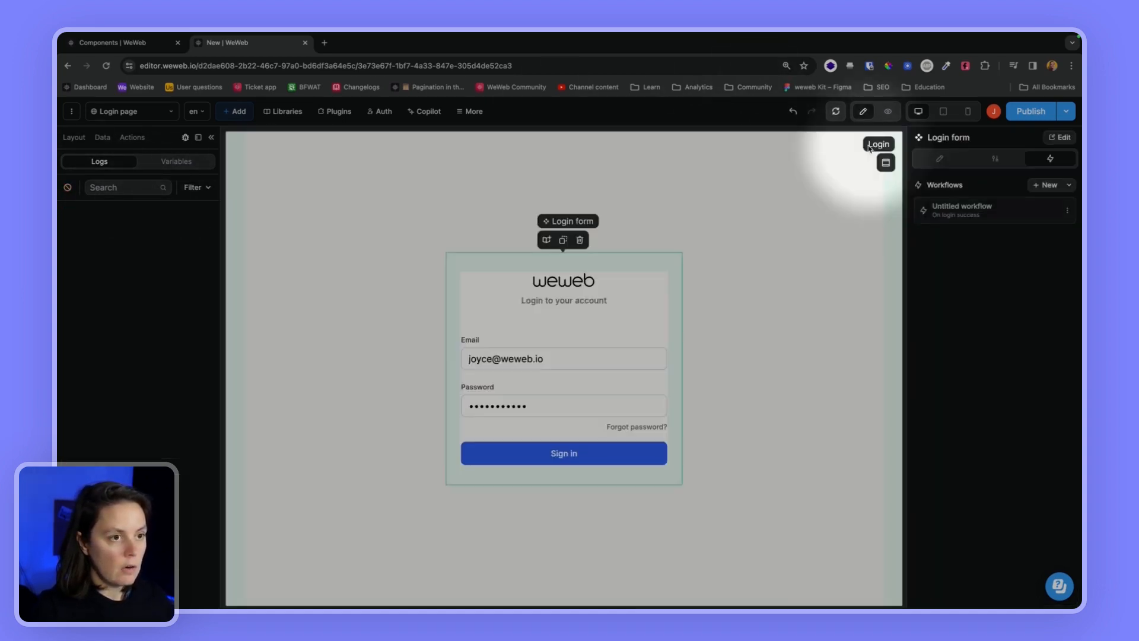
Sign in from preview to confirm the login lands on the Login modal page
{"action": "left_click", "coordinate": [888, 112]}
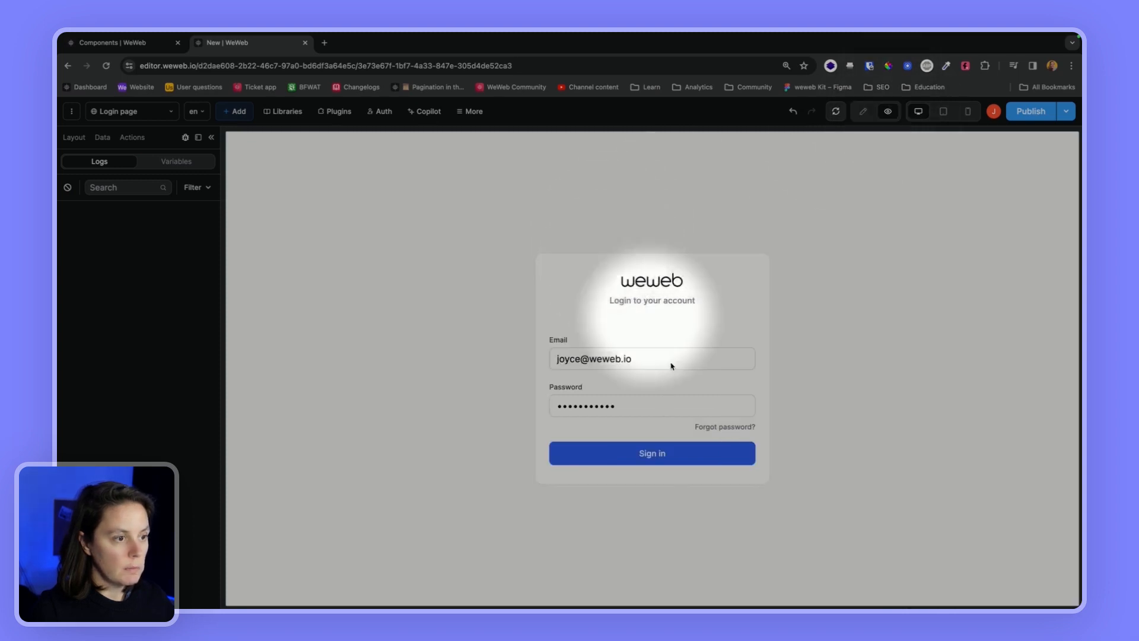
{"action": "left_click", "coordinate": [630, 458]}
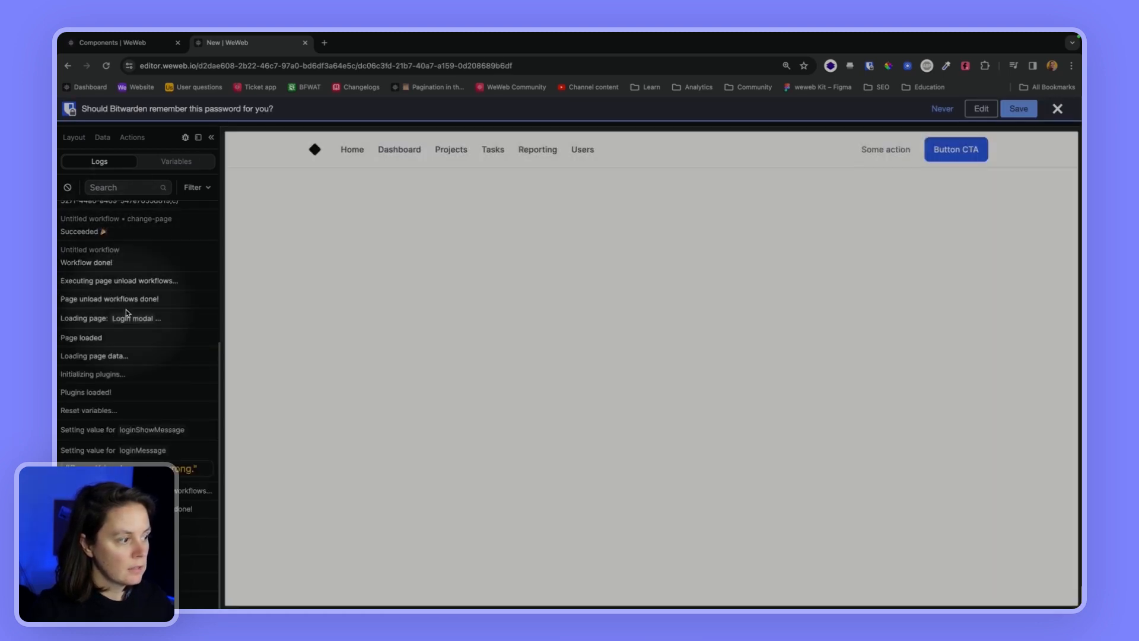
{"action": "scroll", "coordinate": [127, 305], "scroll_direction": "up", "scroll_amount": 4}
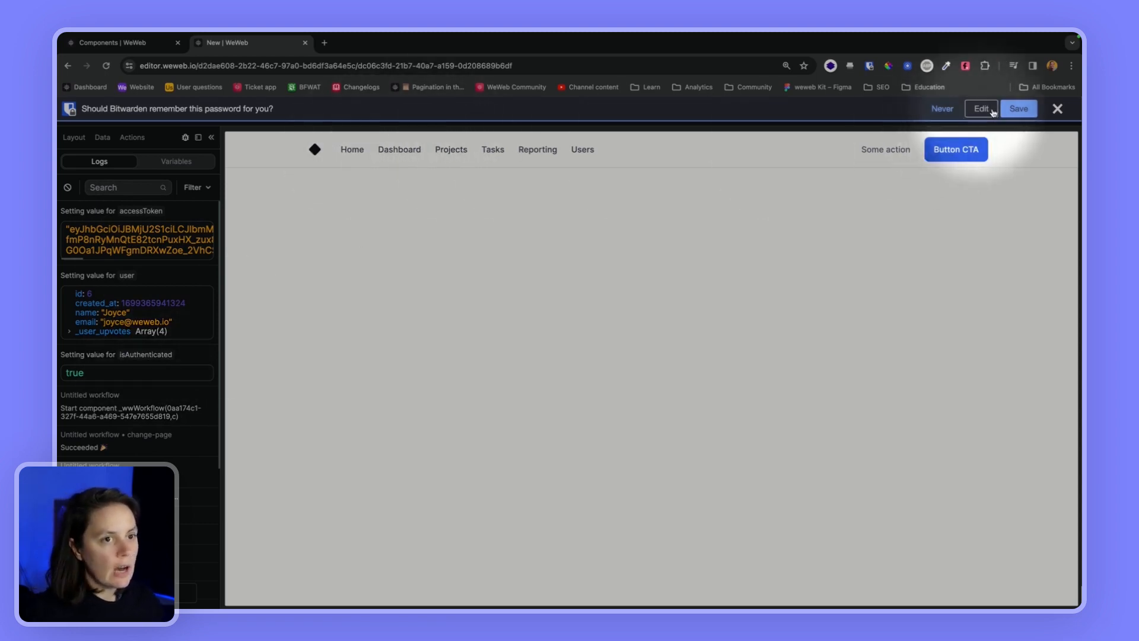
{"action": "left_click", "coordinate": [1057, 108]}
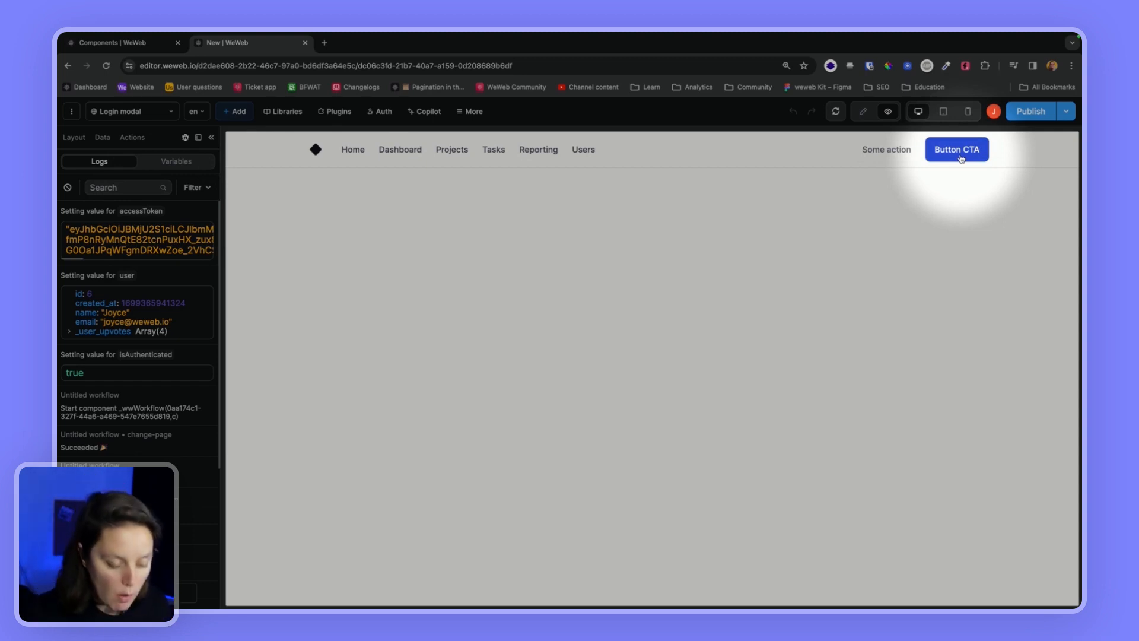
Relabel the navbar call-to-action button to 'Login'
{"action": "left_click", "coordinate": [864, 111]}
{"action": "left_click", "coordinate": [833, 149]}
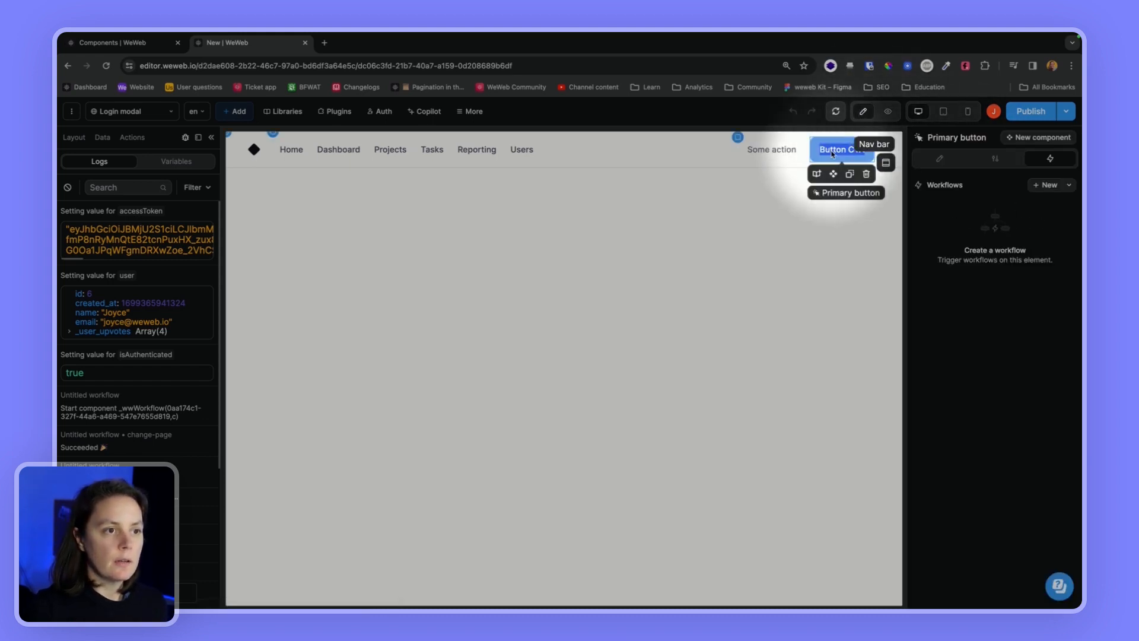
{"action": "double_click", "coordinate": [832, 150]}
{"action": "type", "text": "Login"}
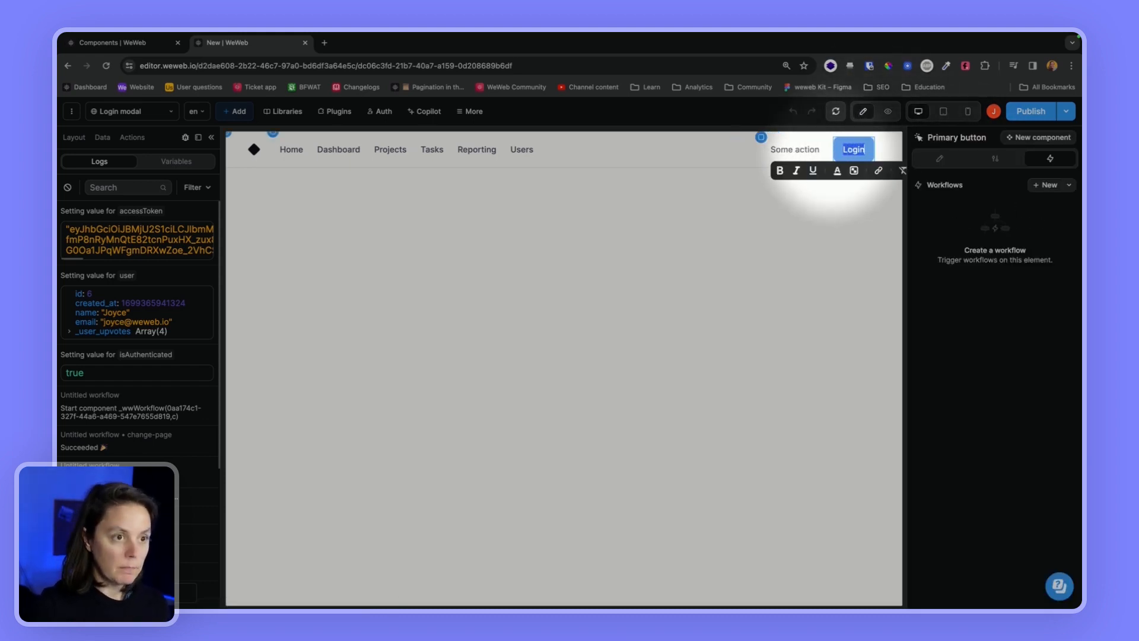
Give the button a 'Display login modal' on-click workflow with a Change variable value action
{"action": "left_click", "coordinate": [1044, 185]}
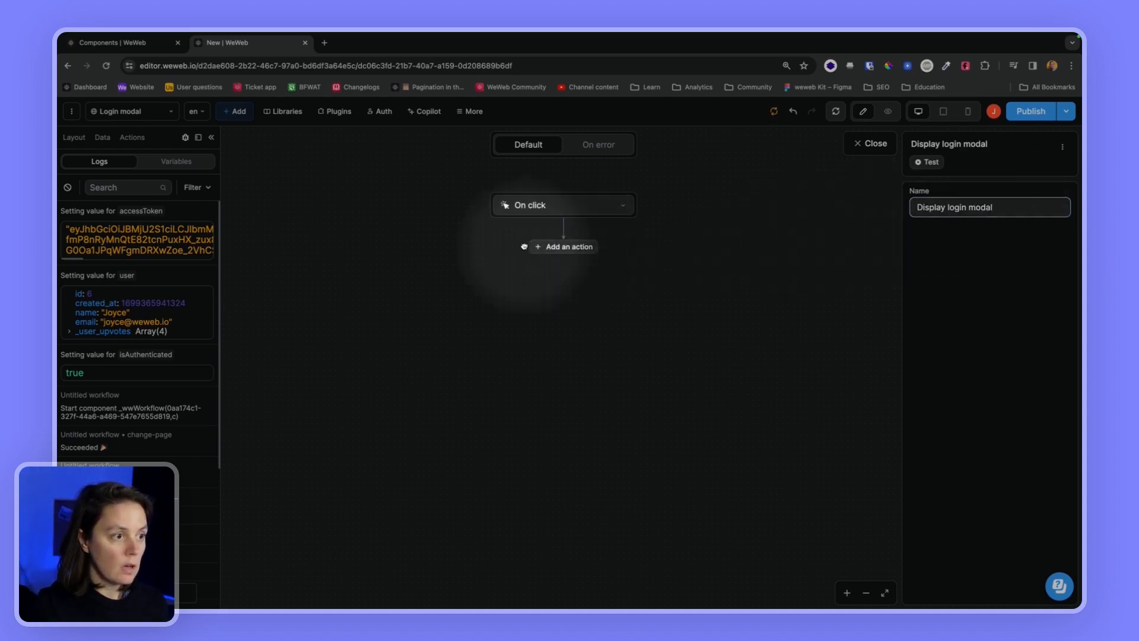
{"action": "left_click", "coordinate": [558, 247]}
{"action": "type", "text": "change"}
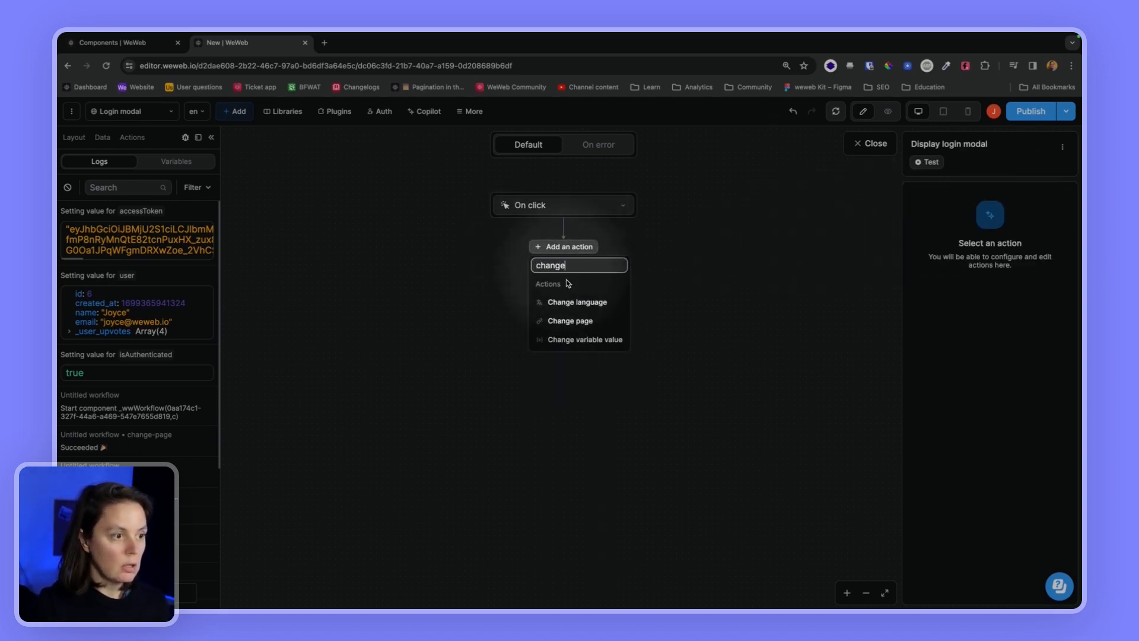
{"action": "left_click", "coordinate": [585, 339]}
{"action": "left_click", "coordinate": [979, 306]}
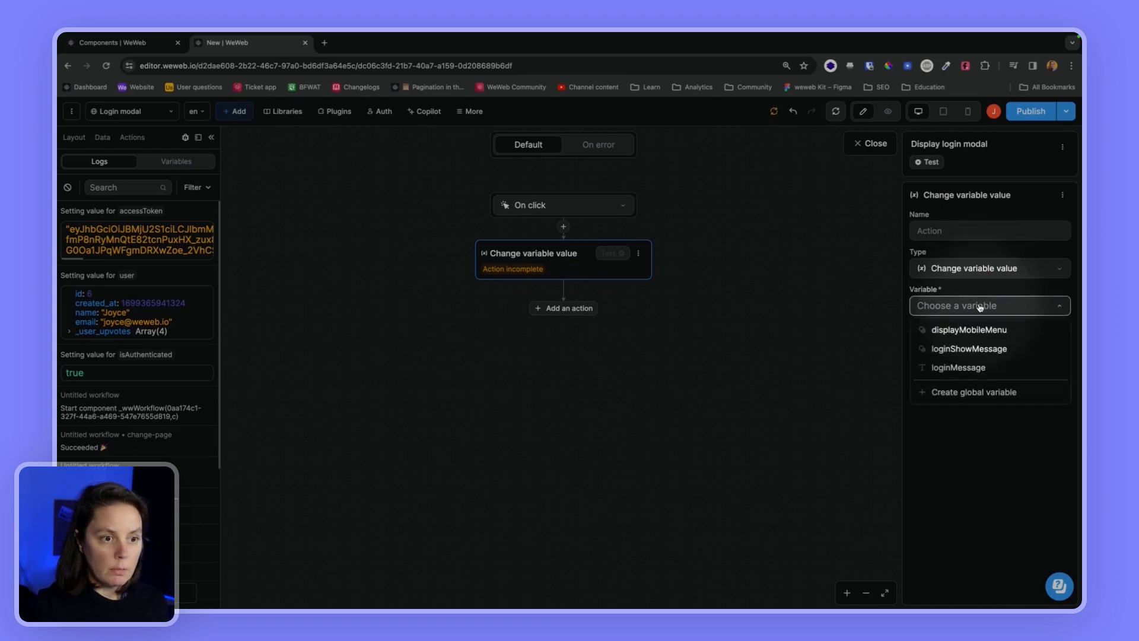
{"action": "left_click", "coordinate": [979, 306]}
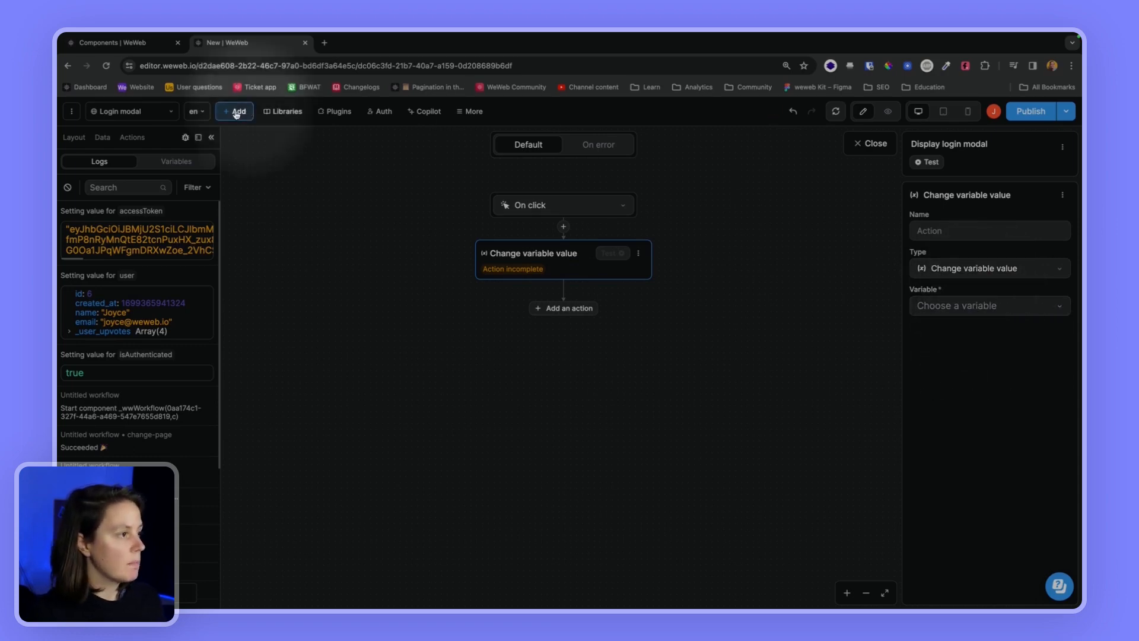
{"action": "left_click", "coordinate": [872, 143]}
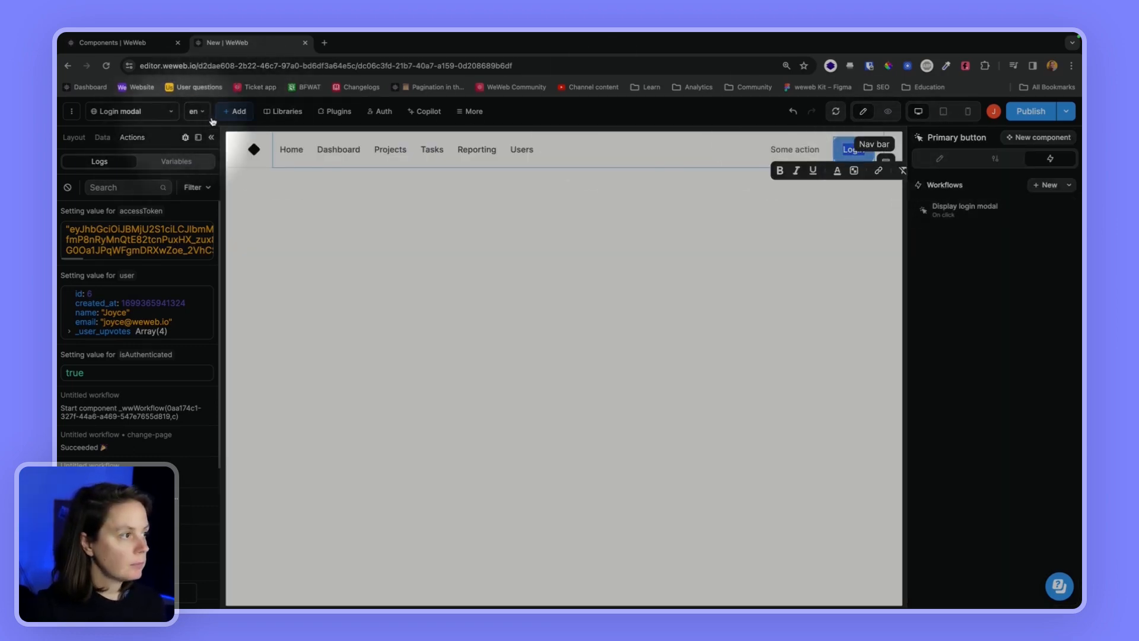
Place a Modal element on the page together with its bundled modalOpened variable
{"action": "left_click", "coordinate": [234, 111]}
{"action": "type", "text": "modal"}
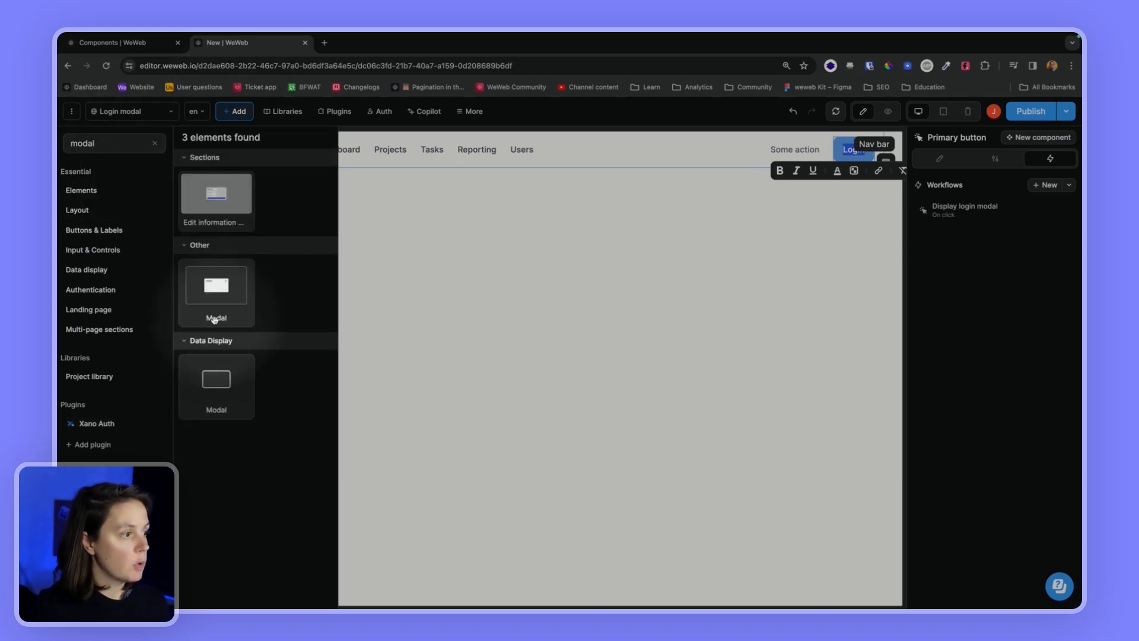
{"action": "left_click_drag", "start_coordinate": [215, 315], "coordinate": [313, 289]}
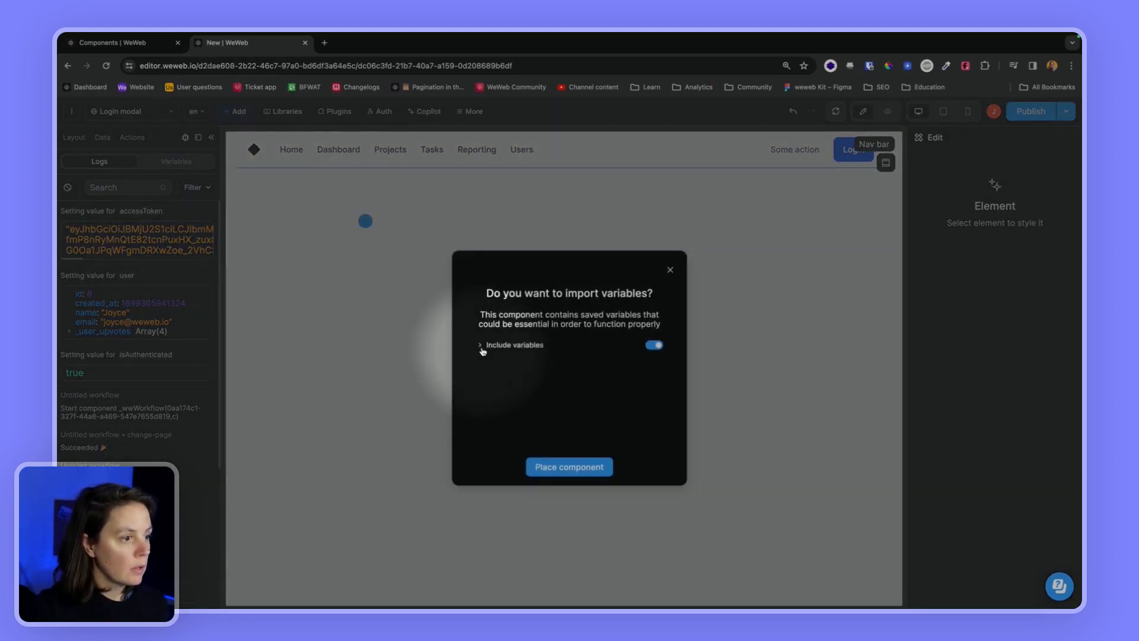
{"action": "left_click", "coordinate": [483, 351]}
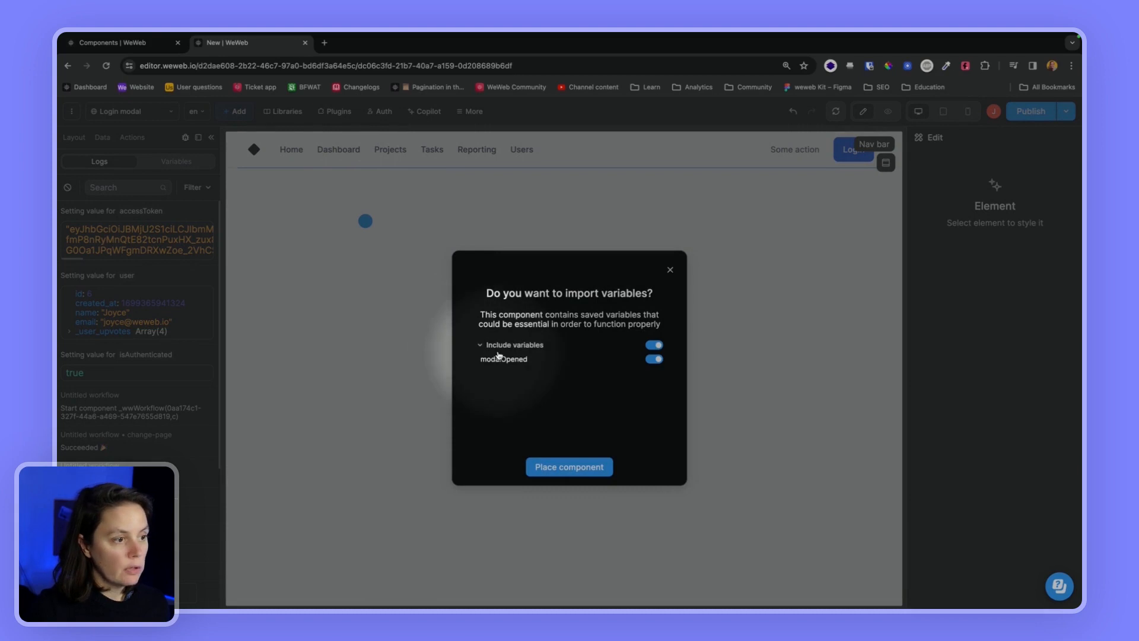
{"action": "left_click", "coordinate": [562, 463]}
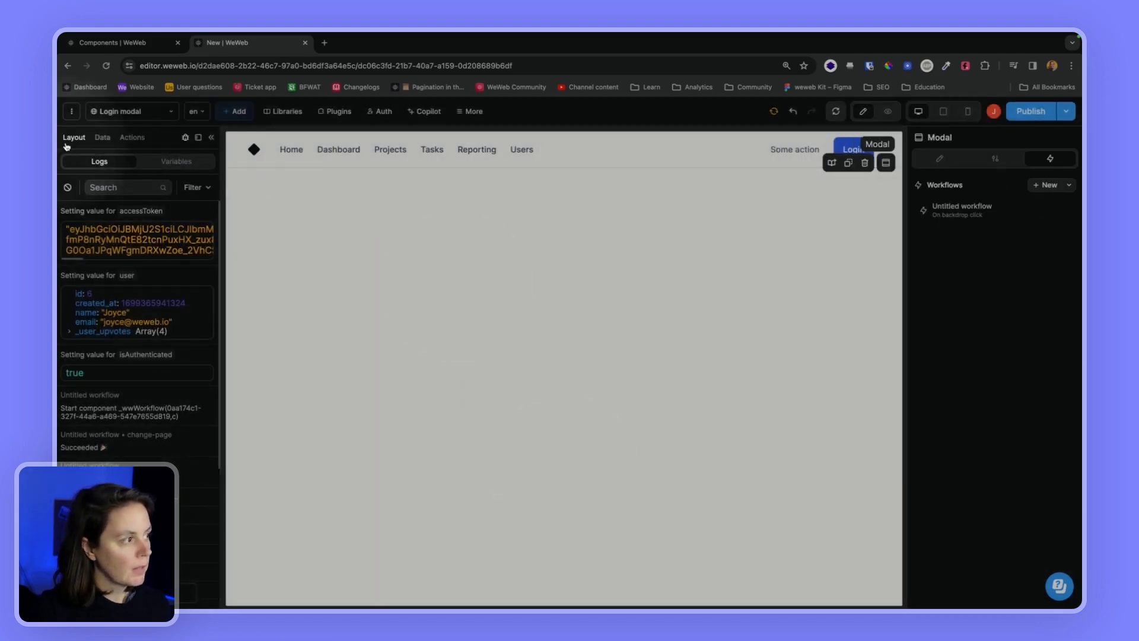
{"action": "left_click", "coordinate": [70, 137]}
{"action": "left_click", "coordinate": [187, 210]}
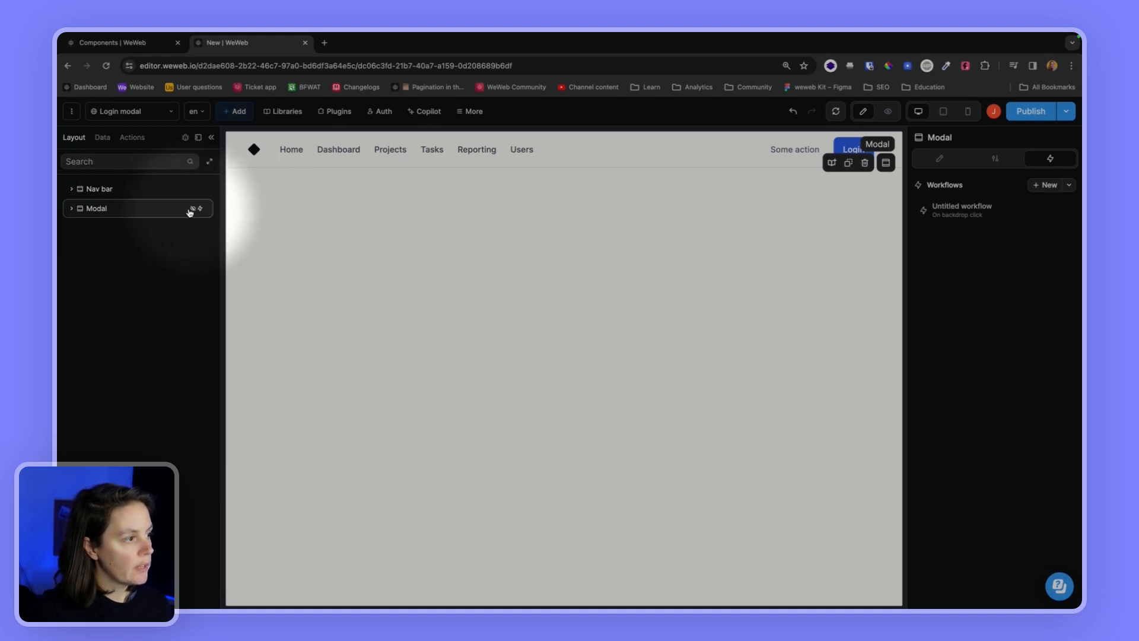
Make the Login button's Display login modal workflow set modalOpened to True
{"action": "left_click", "coordinate": [848, 152]}
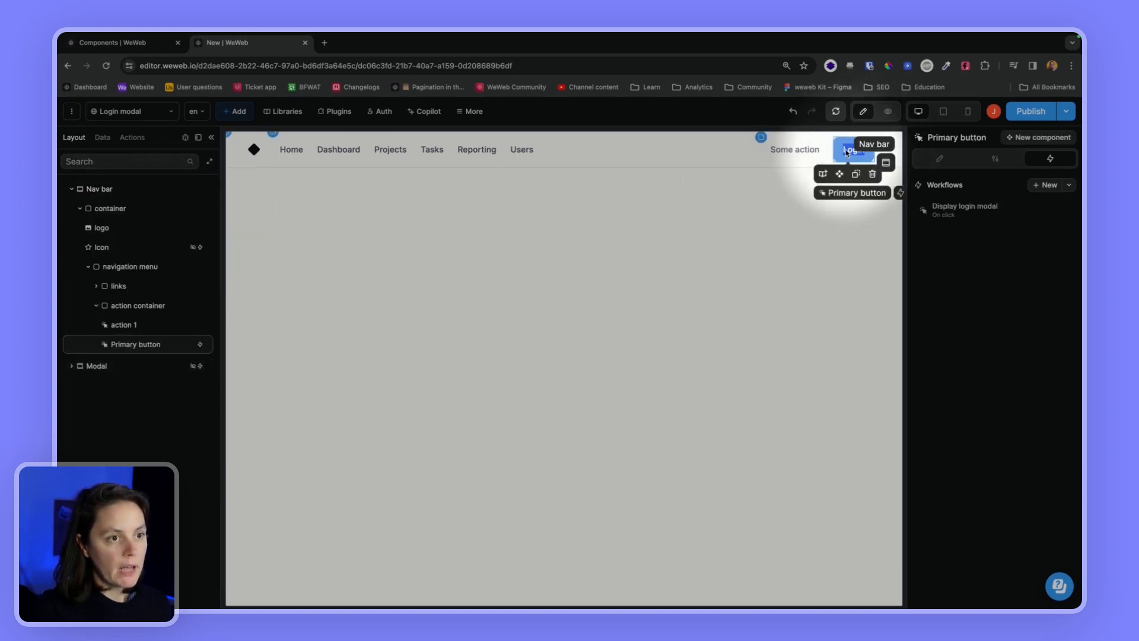
{"action": "left_click", "coordinate": [938, 210]}
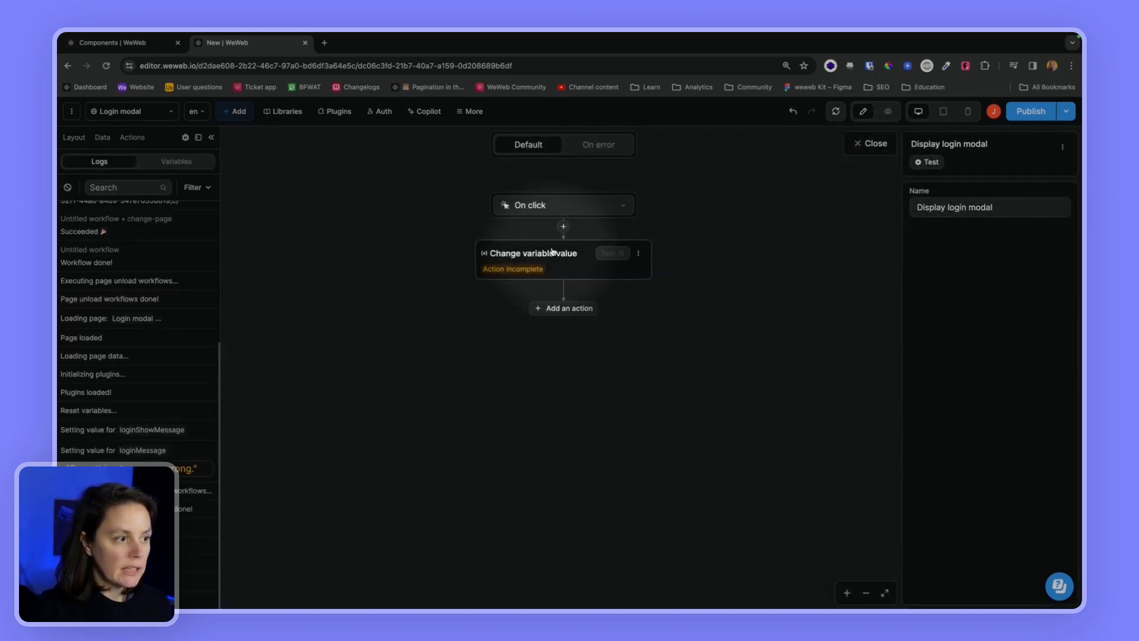
{"action": "left_click", "coordinate": [986, 311]}
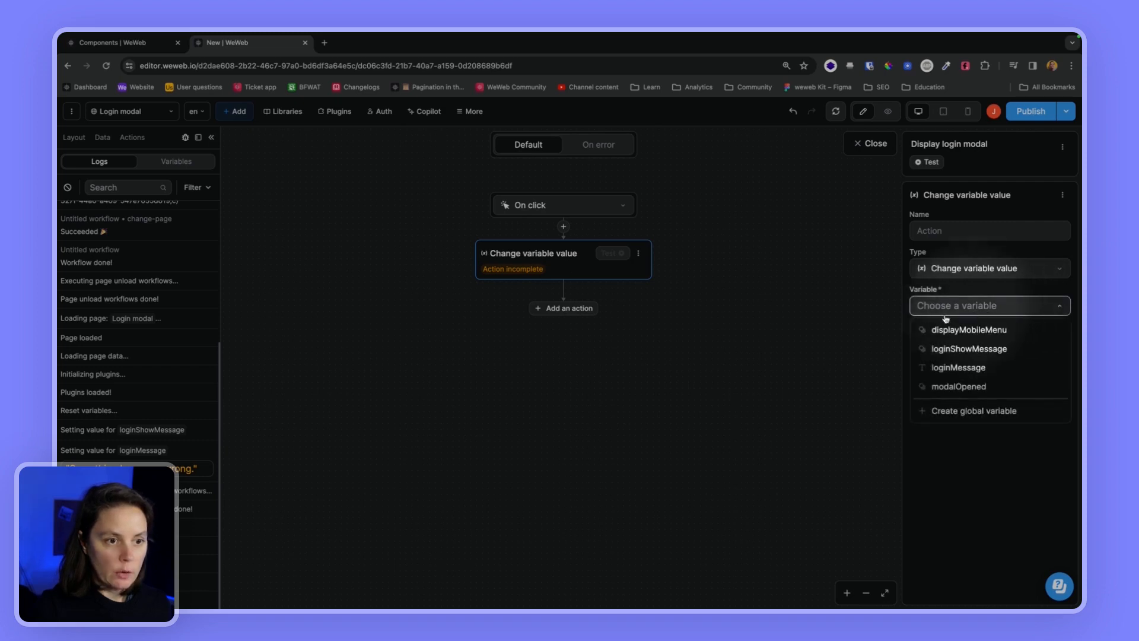
{"action": "left_click", "coordinate": [944, 387]}
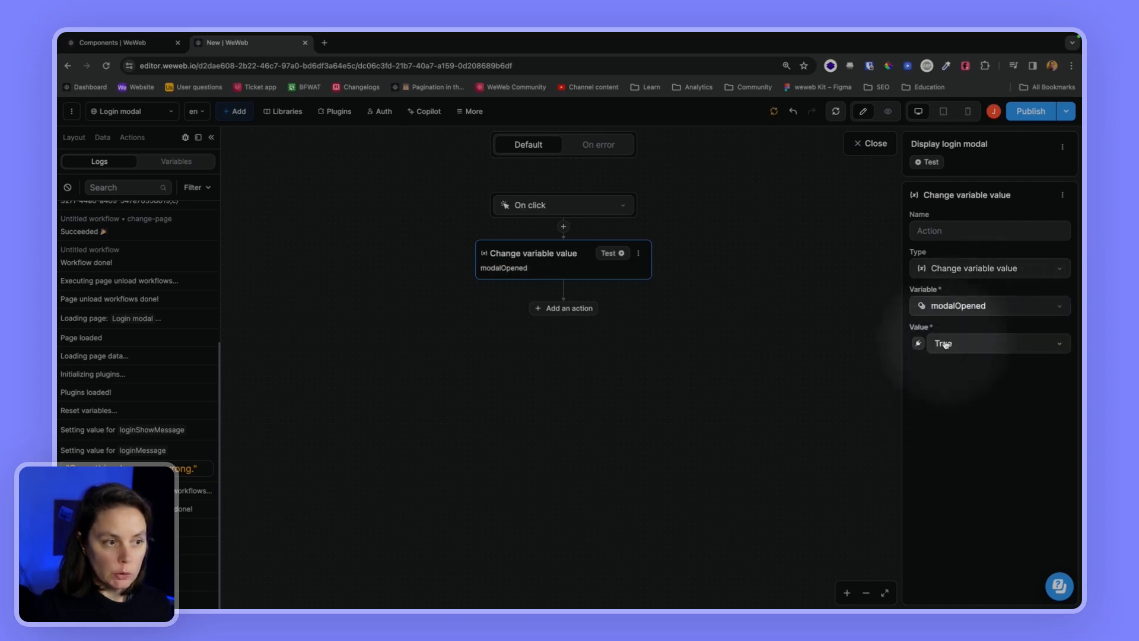
{"action": "left_click", "coordinate": [870, 143]}
Preview the page and confirm that clicking Login opens the modal
{"action": "left_click", "coordinate": [888, 111]}
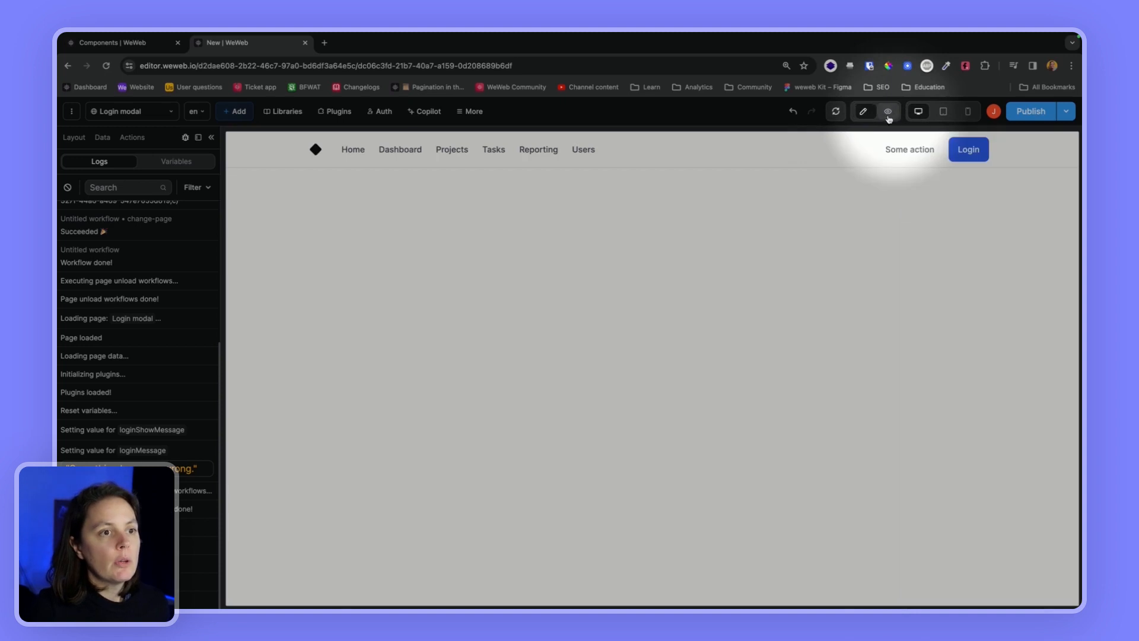
{"action": "left_click", "coordinate": [953, 157]}
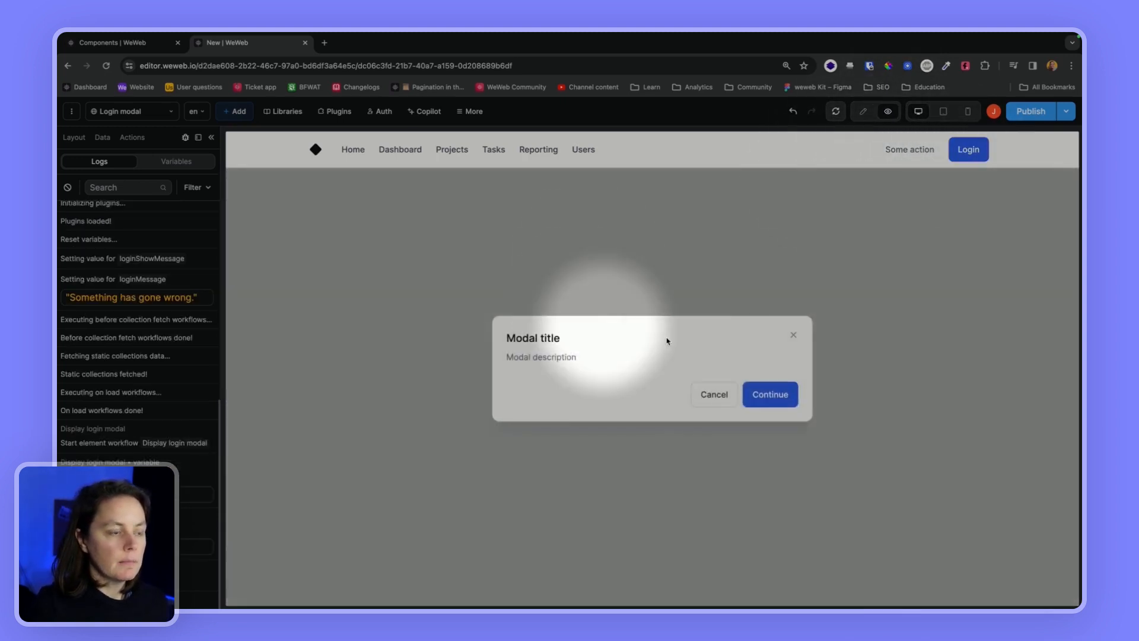
{"action": "left_click", "coordinate": [863, 111]}
{"action": "left_click", "coordinate": [534, 394]}
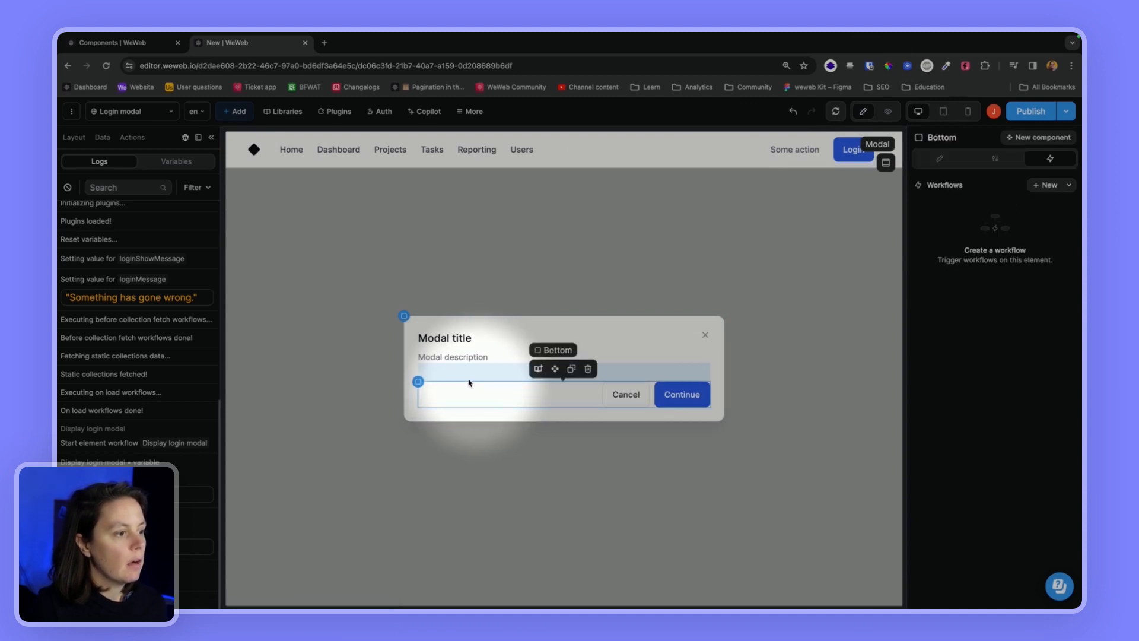
Drop the Login form component from the project library into the modal
{"action": "left_click", "coordinate": [66, 140]}
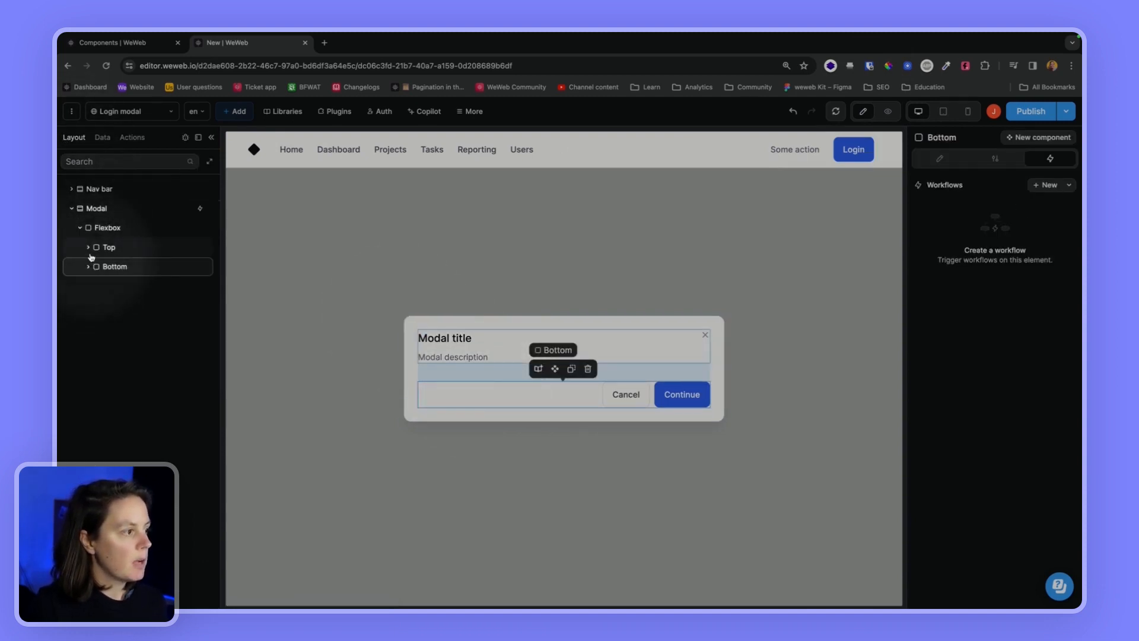
{"action": "left_click", "coordinate": [237, 112]}
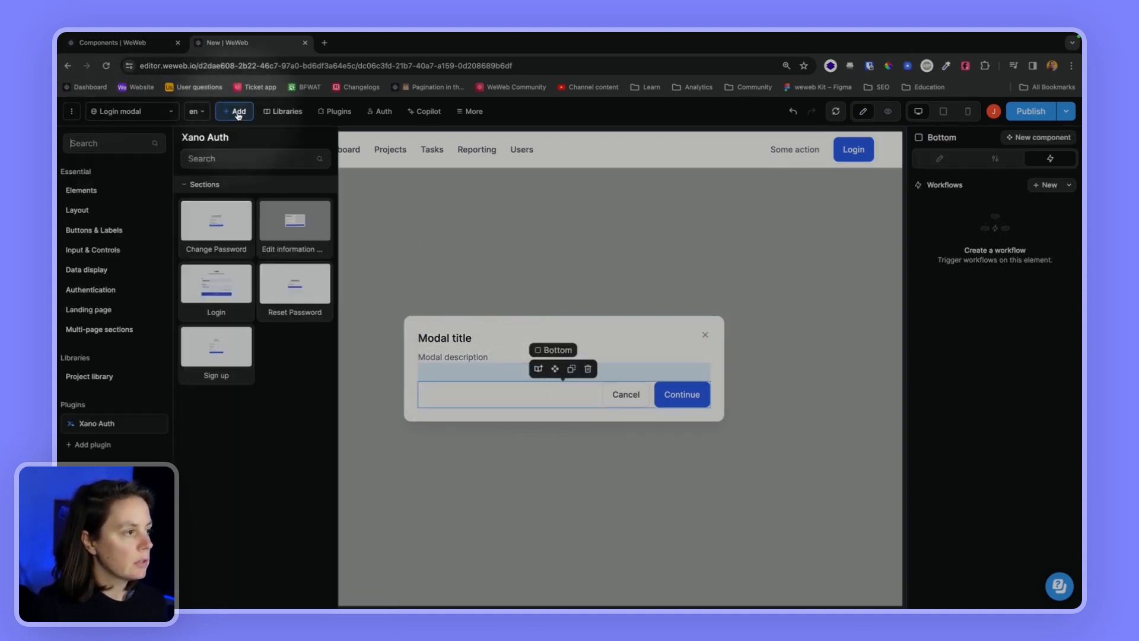
{"action": "left_click", "coordinate": [102, 383]}
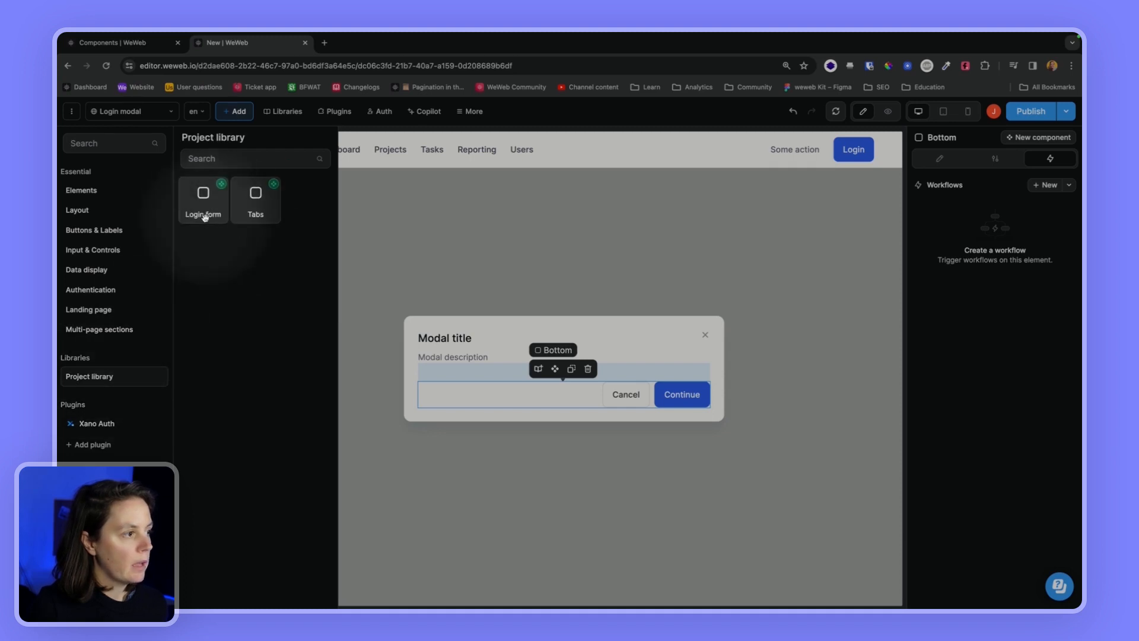
{"action": "left_click", "coordinate": [394, 299]}
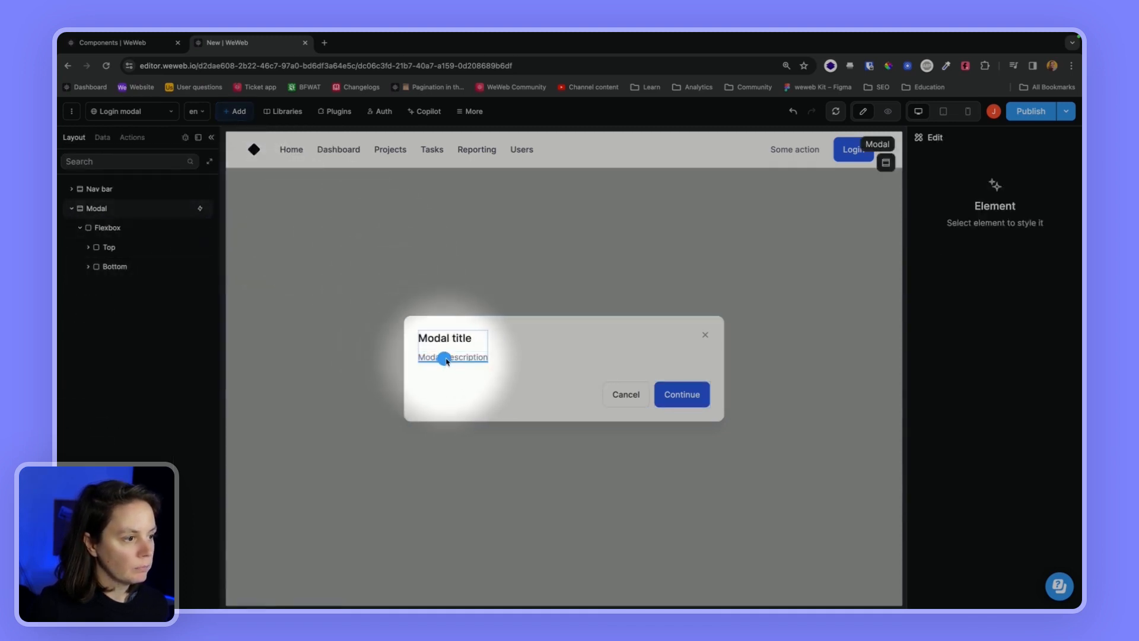
{"action": "left_click_drag", "start_coordinate": [448, 360], "coordinate": [448, 360]}
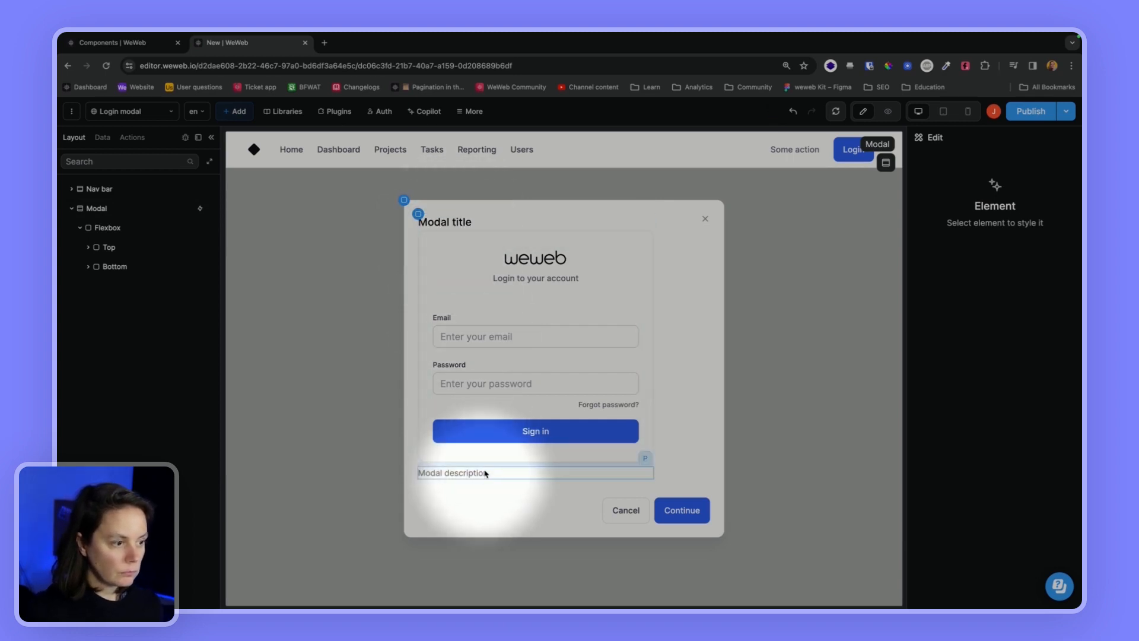
Delete the modal's close icon, Cancel/Continue footer and description text
{"action": "left_click", "coordinate": [706, 220]}
{"action": "key", "text": "Delete"}
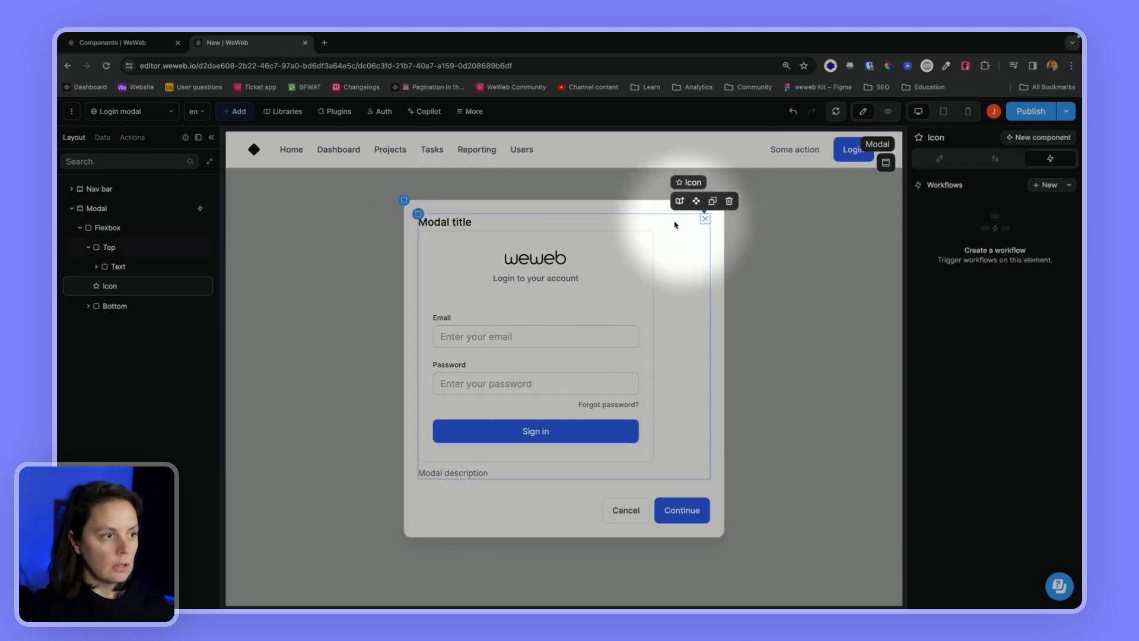
{"action": "left_click", "coordinate": [462, 233]}
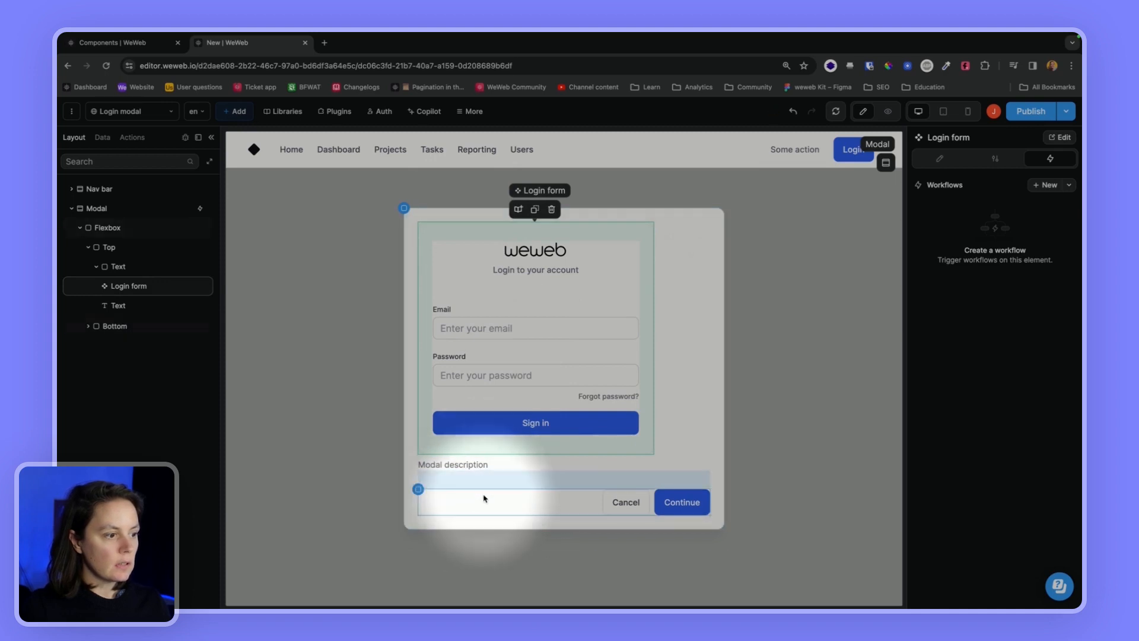
{"action": "left_click", "coordinate": [483, 497]}
{"action": "key", "text": "Delete"}
{"action": "left_click", "coordinate": [475, 487]}
{"action": "key", "text": "Delete"}
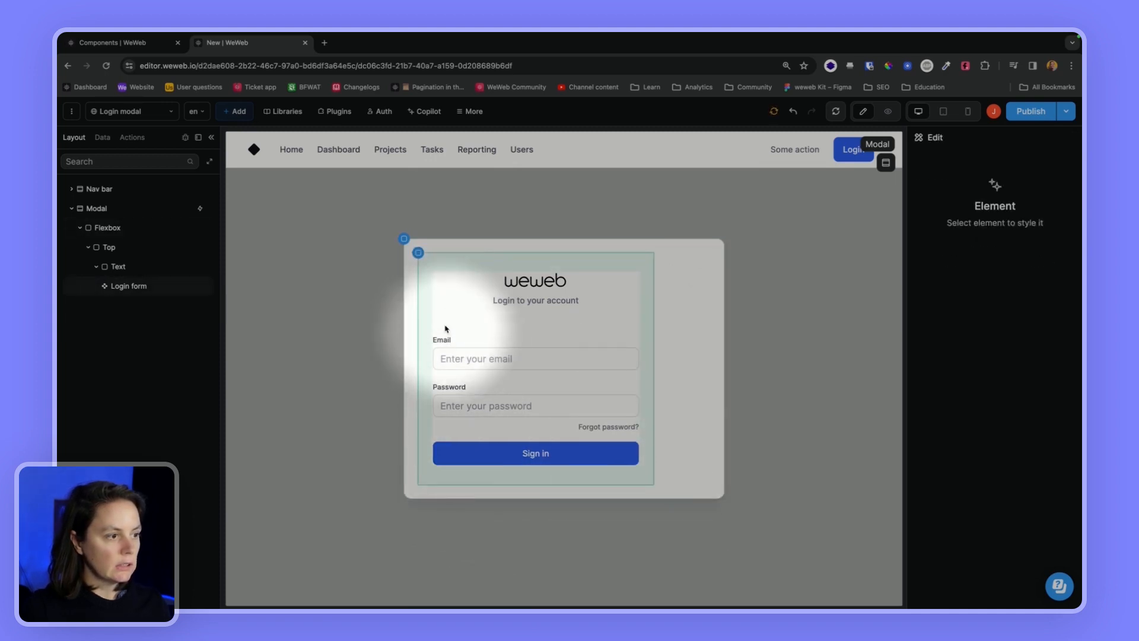
Move the Login form above the Top section and delete the title section
{"action": "left_click", "coordinate": [423, 292]}
{"action": "left_click", "coordinate": [128, 268]}
{"action": "left_click_drag", "start_coordinate": [123, 286], "coordinate": [114, 265]}
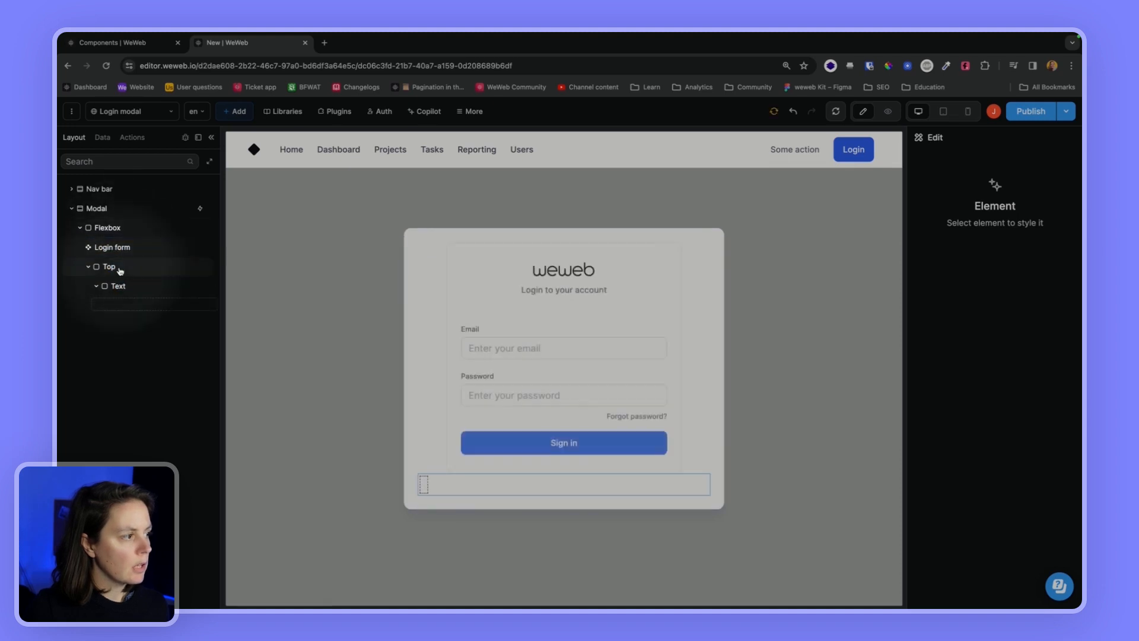
{"action": "left_click", "coordinate": [117, 270]}
{"action": "key", "text": "Delete"}
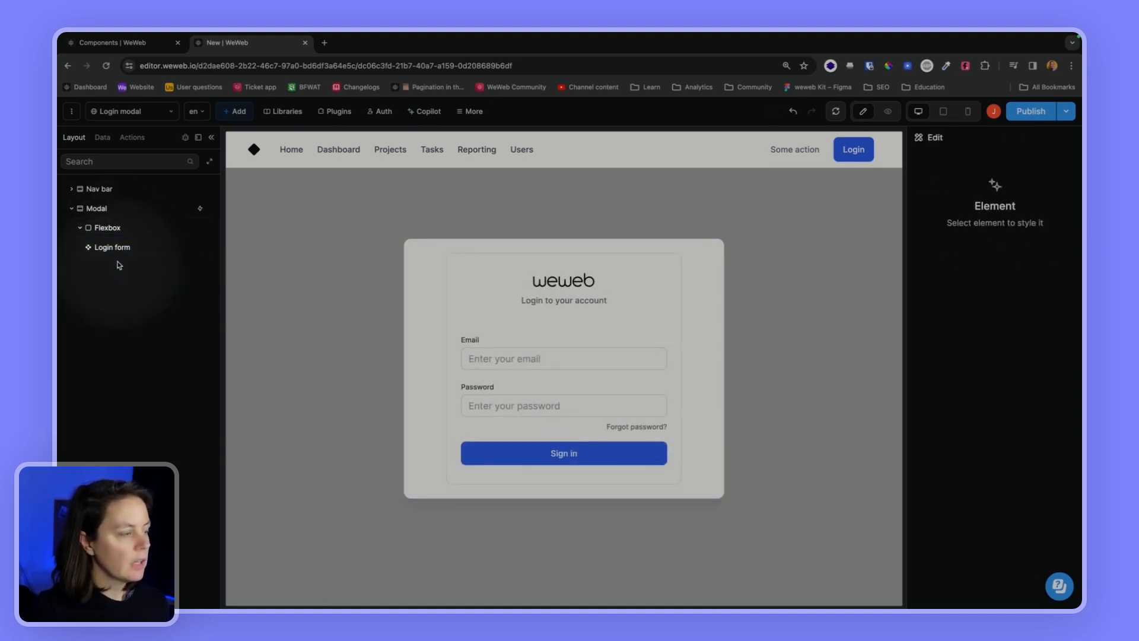
{"action": "left_click", "coordinate": [121, 255]}
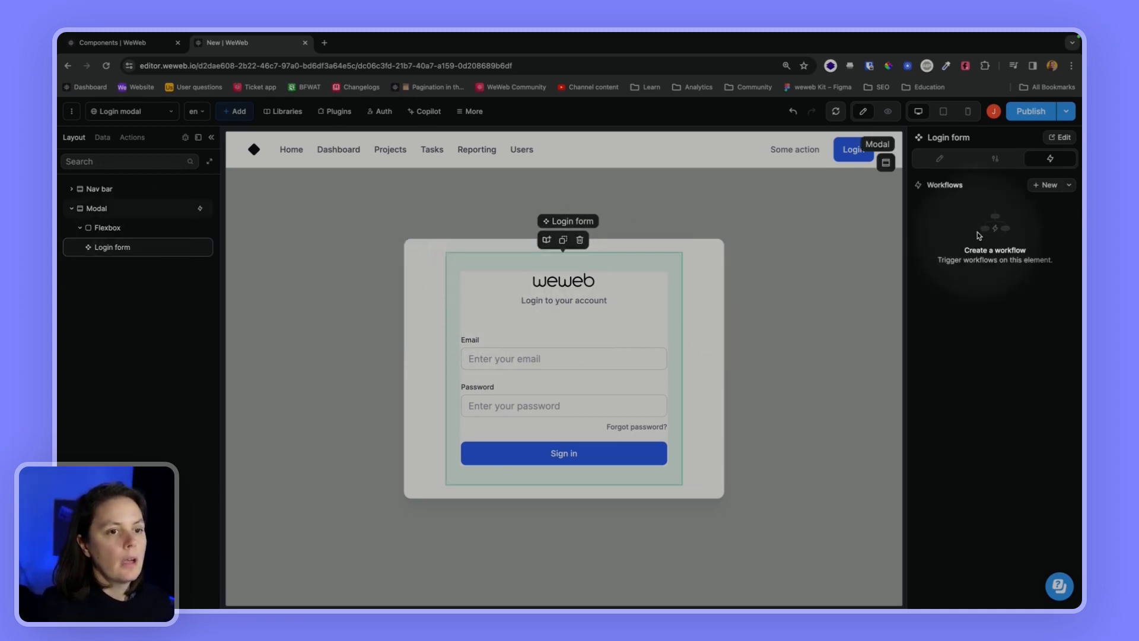
{"action": "left_click", "coordinate": [1048, 186]}
Add an On login success workflow to the Login form that changes modalOpened to False
{"action": "left_click", "coordinate": [537, 205]}
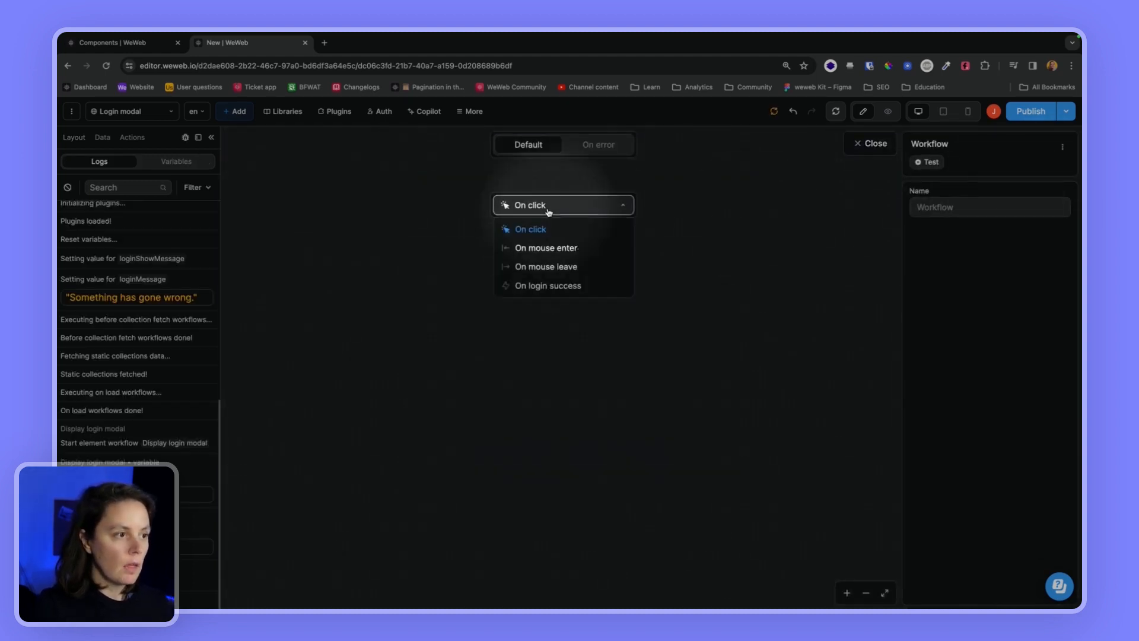
{"action": "left_click", "coordinate": [549, 286]}
{"action": "left_click", "coordinate": [564, 246]}
{"action": "type", "text": "change"}
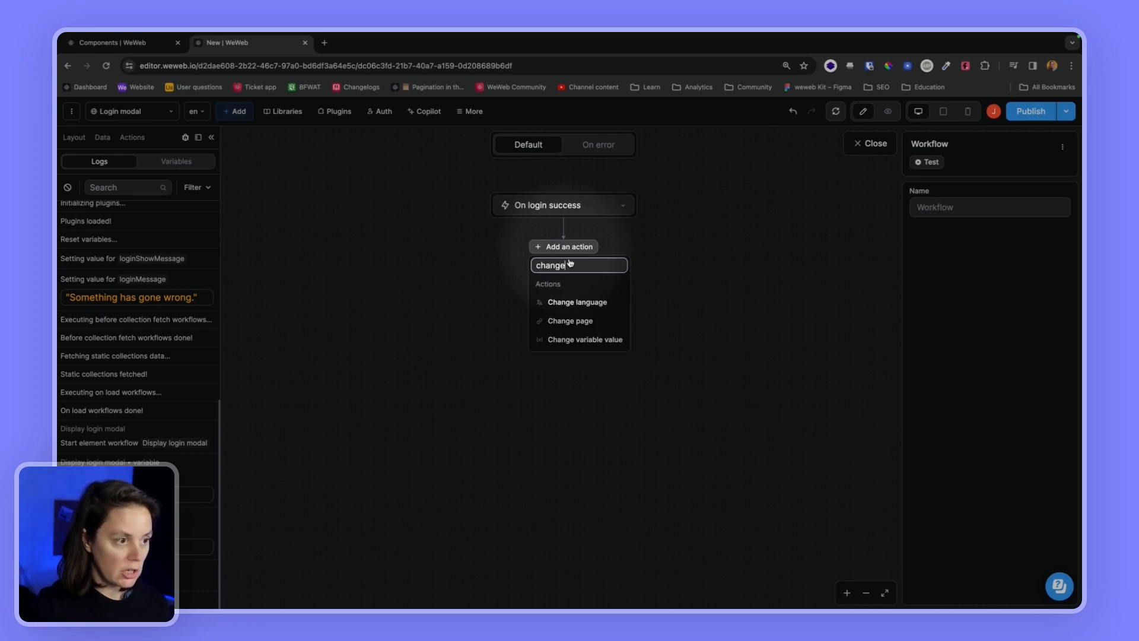
{"action": "left_click", "coordinate": [599, 340]}
{"action": "left_click", "coordinate": [965, 306]}
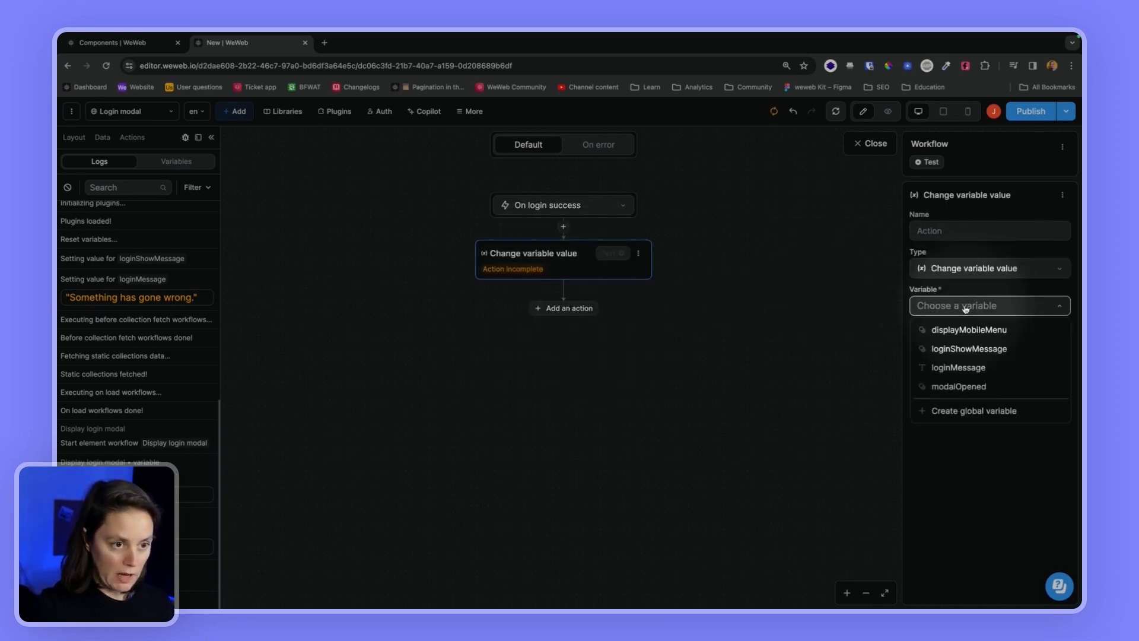
{"action": "left_click", "coordinate": [959, 386]}
{"action": "left_click", "coordinate": [945, 387]}
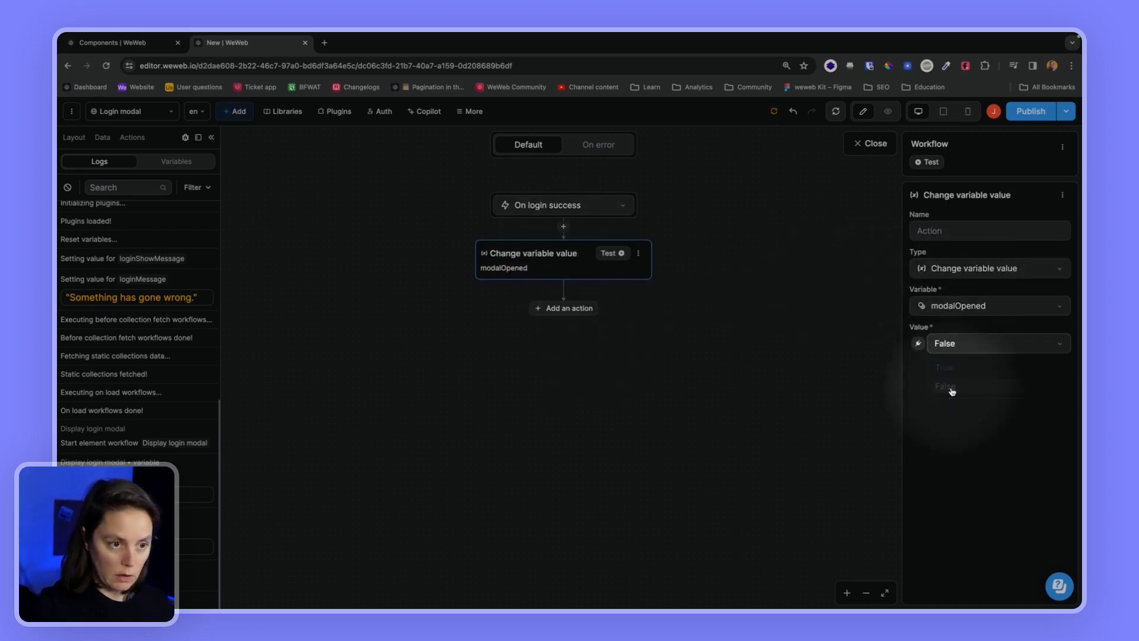
{"action": "left_click", "coordinate": [870, 143]}
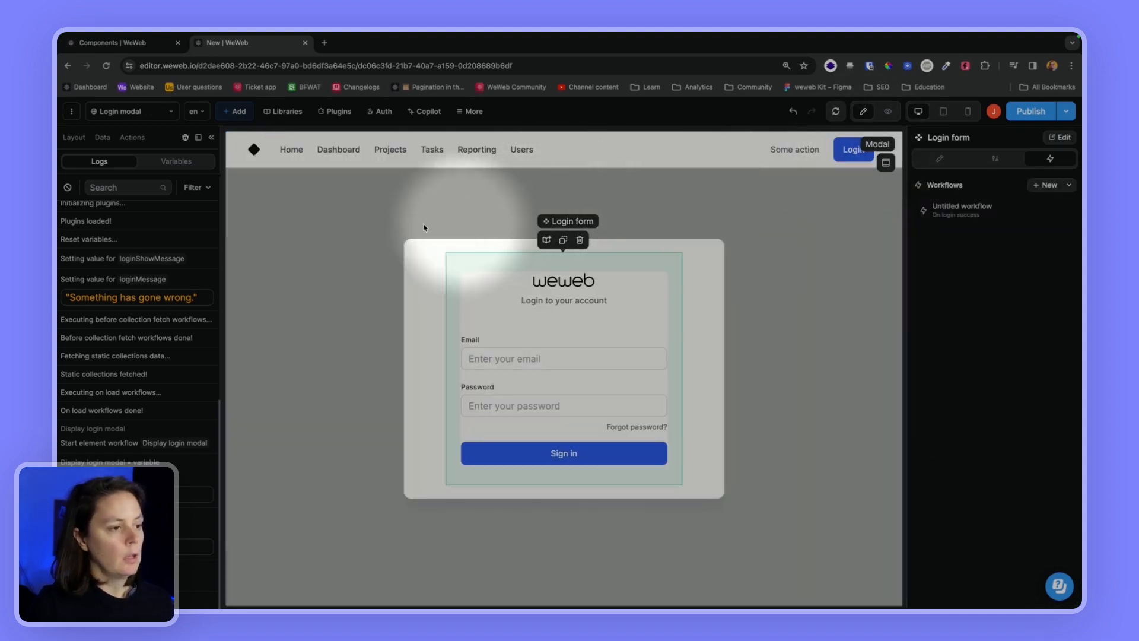
{"action": "left_click", "coordinate": [68, 187]}
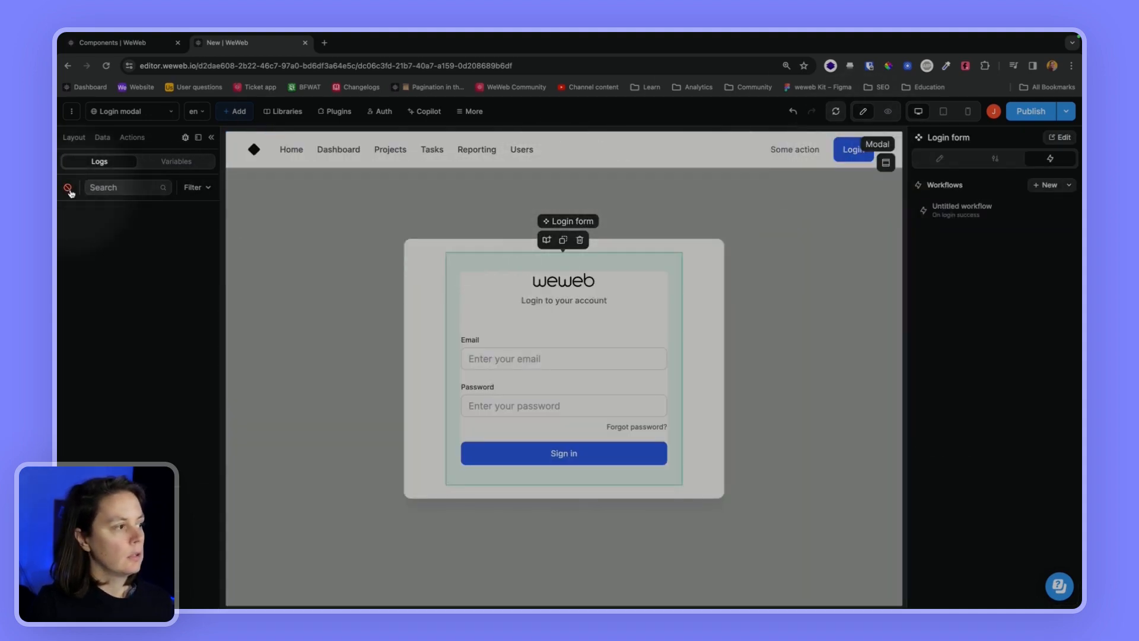
Give the Some action button an On click workflow that runs the Logout action
{"action": "left_click", "coordinate": [804, 150]}
{"action": "left_click", "coordinate": [1043, 185]}
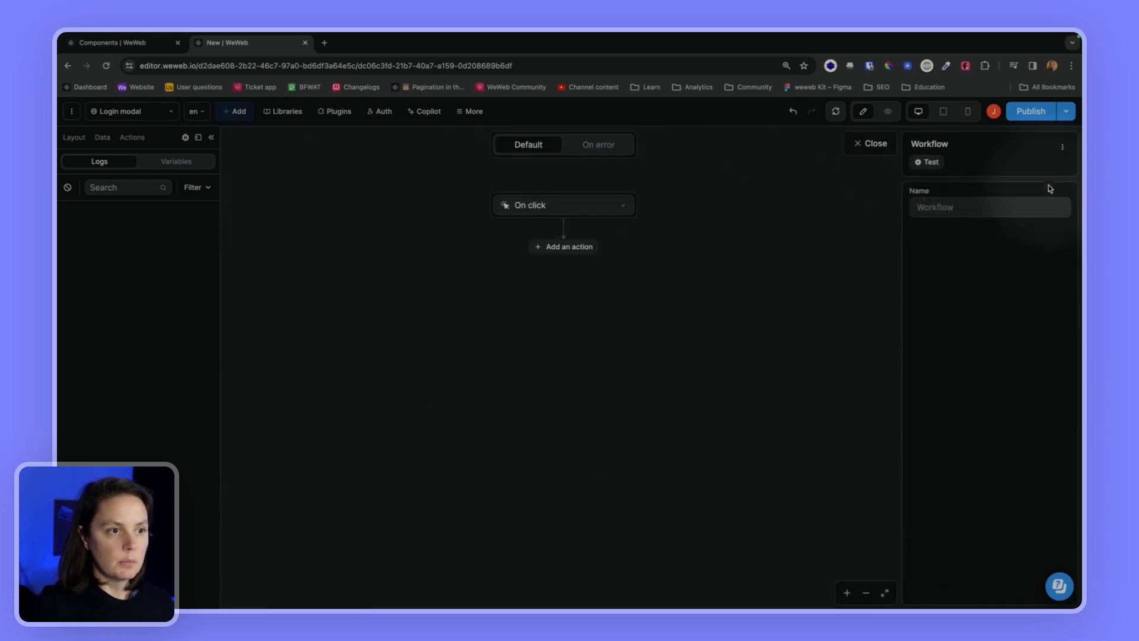
{"action": "left_click", "coordinate": [573, 248]}
{"action": "type", "text": "log"}
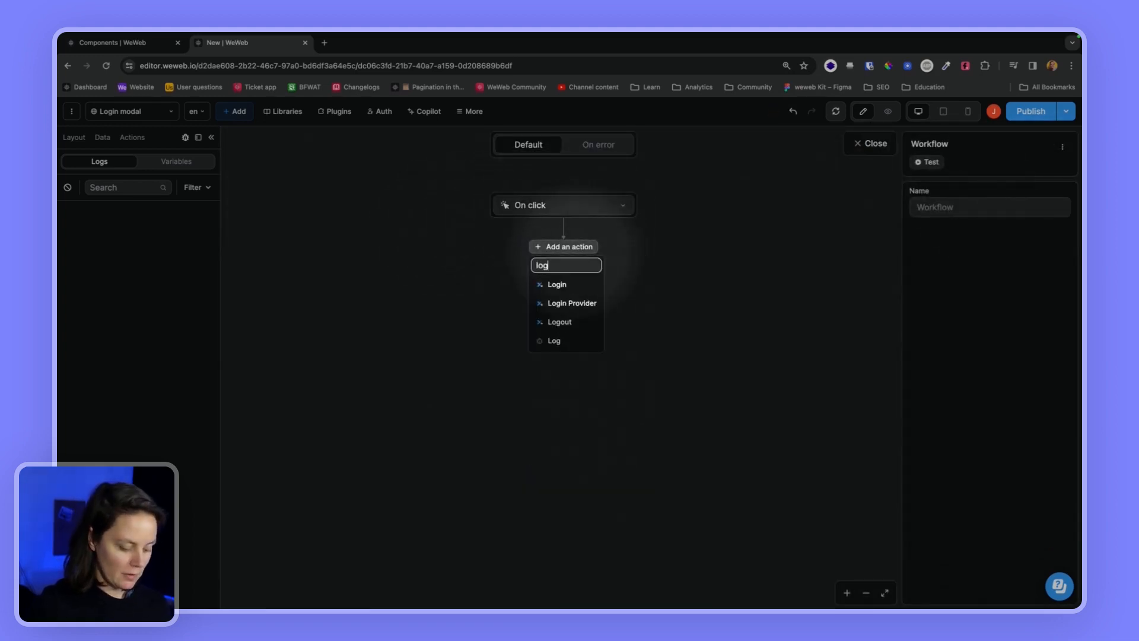
{"action": "left_click", "coordinate": [559, 322]}
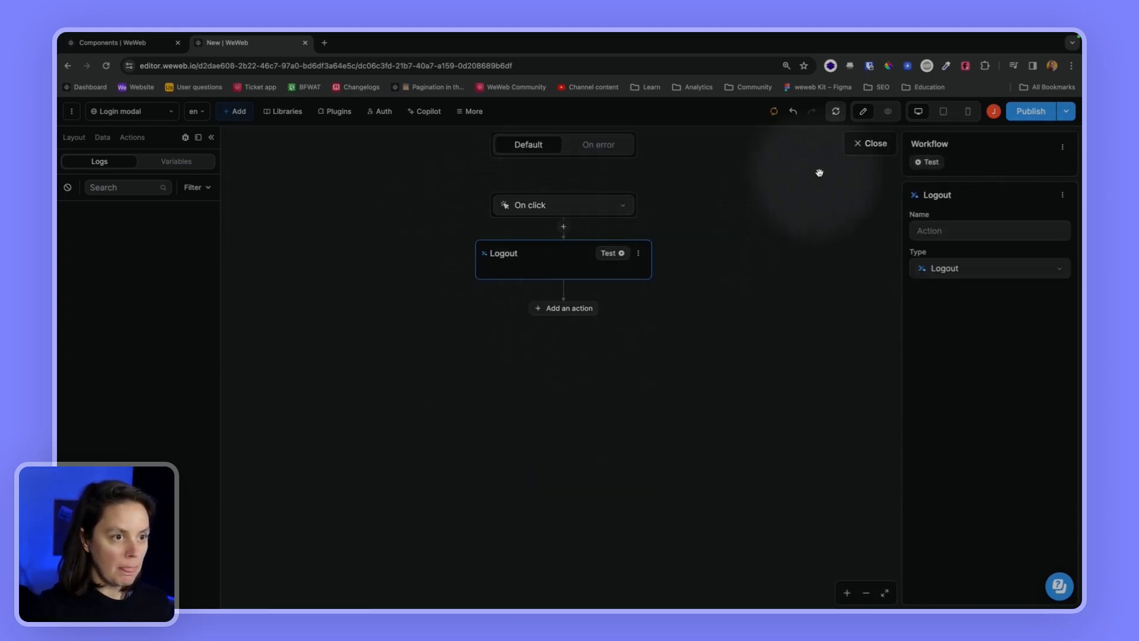
{"action": "left_click", "coordinate": [865, 146]}
{"action": "left_click", "coordinate": [176, 161]}
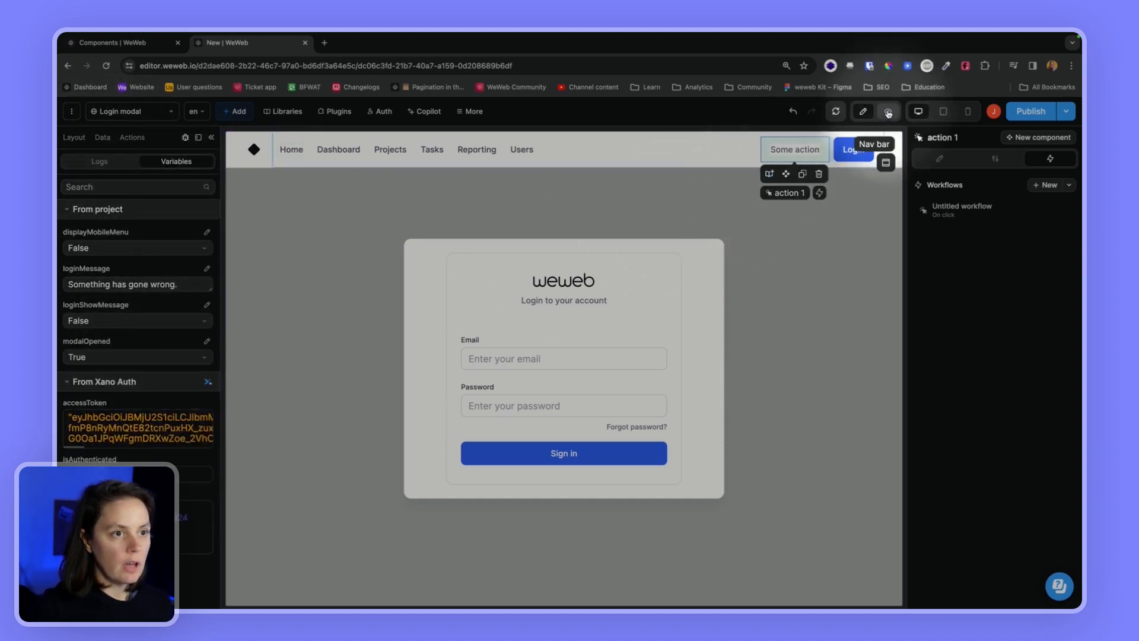
Relabel the button 'Logout' and preview the page
{"action": "double_click", "coordinate": [809, 154]}
{"action": "type", "text": "Logout"}
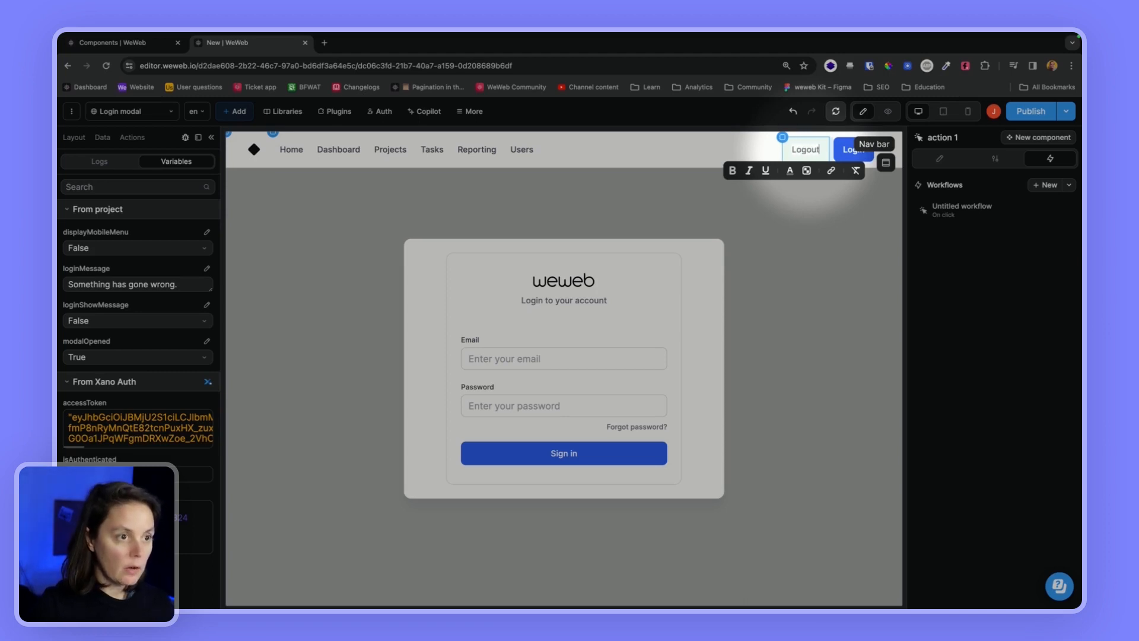
{"action": "left_click", "coordinate": [888, 111]}
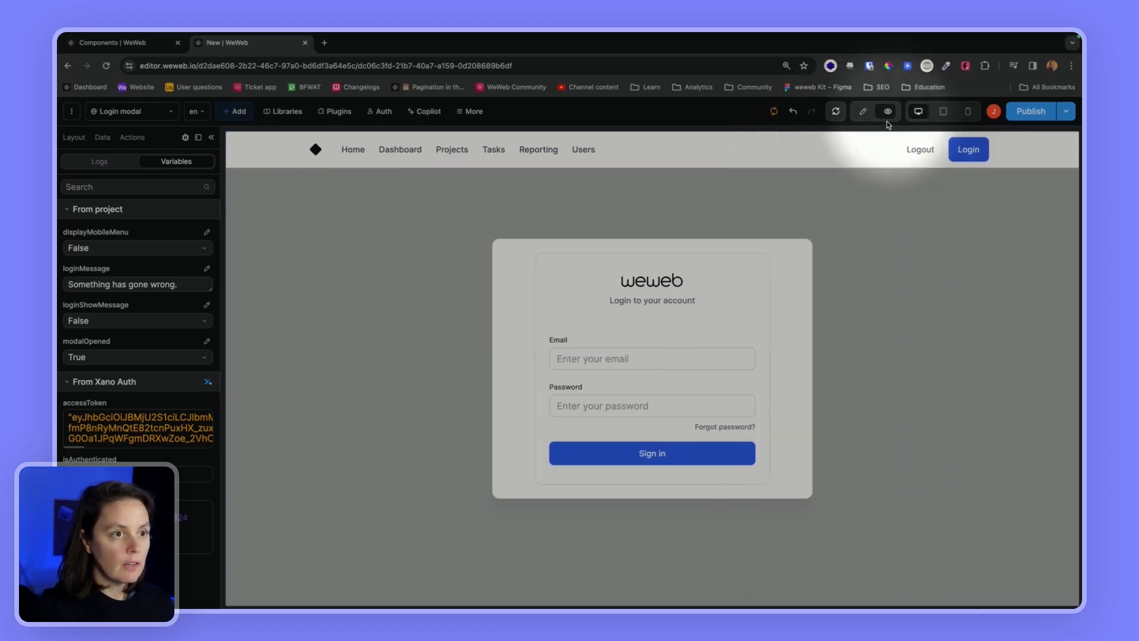
In preview, log out, reopen the login modal and sign in with the account's email and password
{"action": "left_click", "coordinate": [923, 154]}
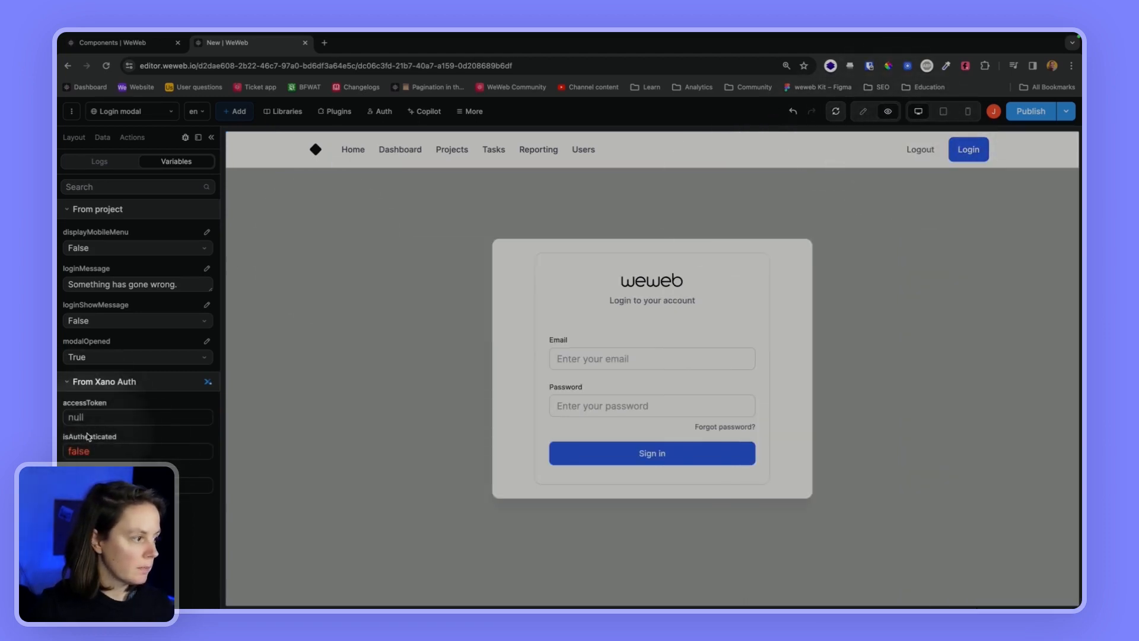
{"action": "left_click", "coordinate": [626, 359]}
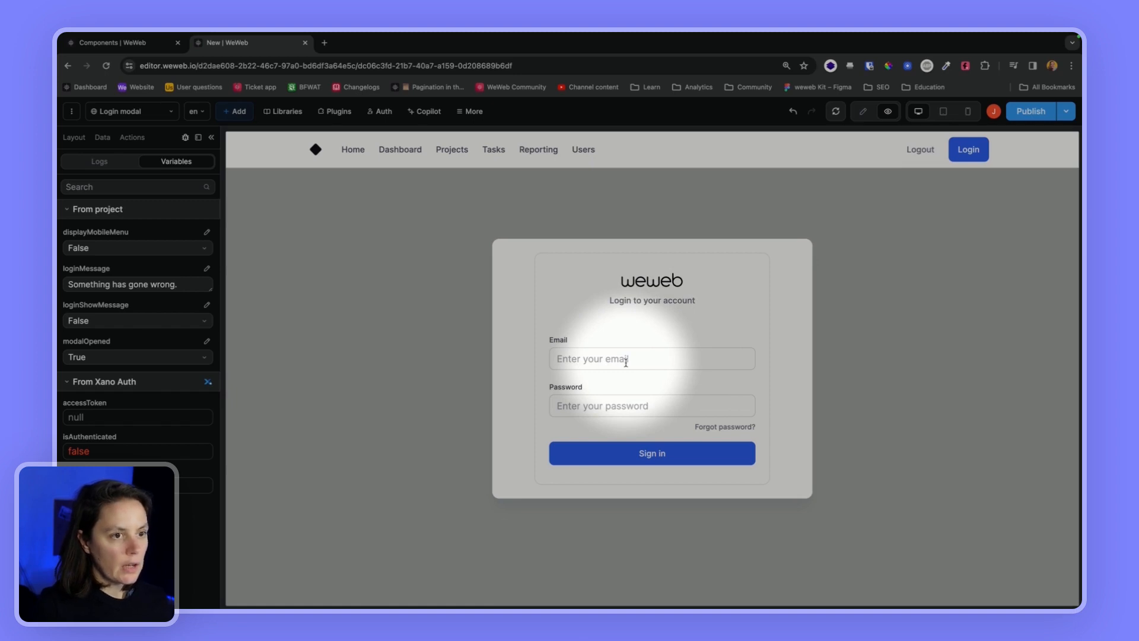
{"action": "left_click", "coordinate": [866, 252]}
{"action": "left_click", "coordinate": [967, 152]}
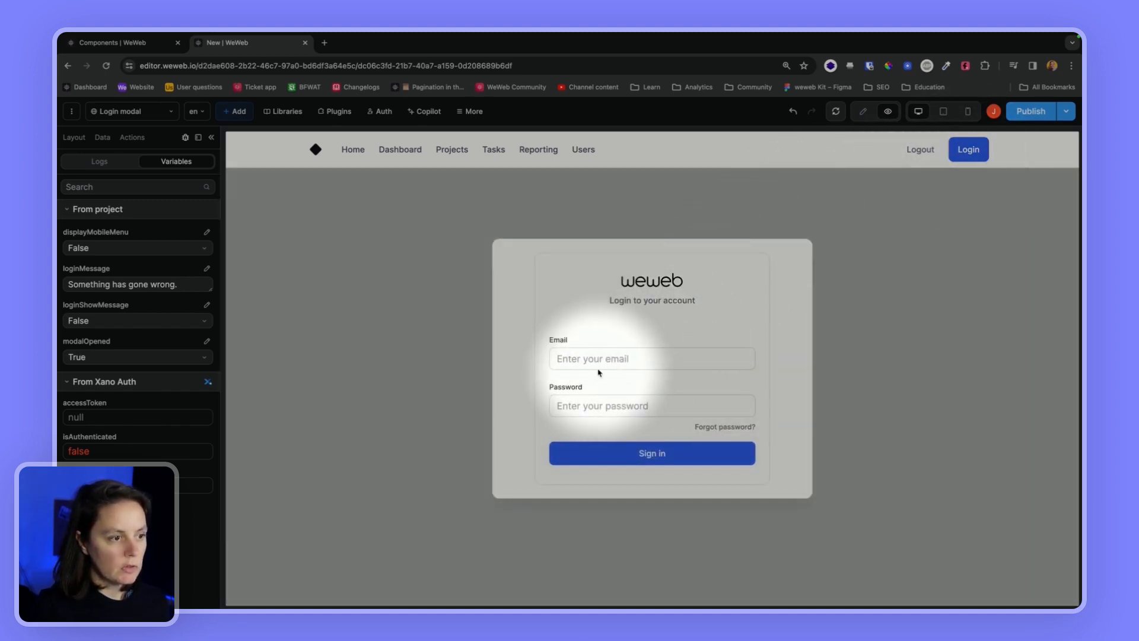
{"action": "left_click", "coordinate": [599, 360]}
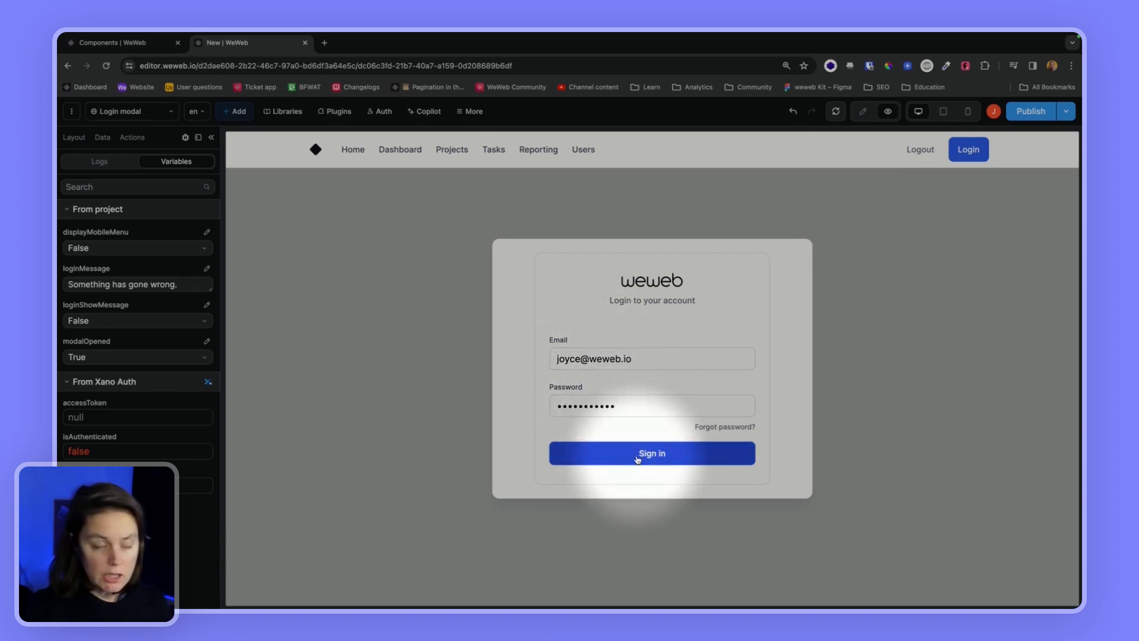
{"action": "left_click", "coordinate": [637, 457]}
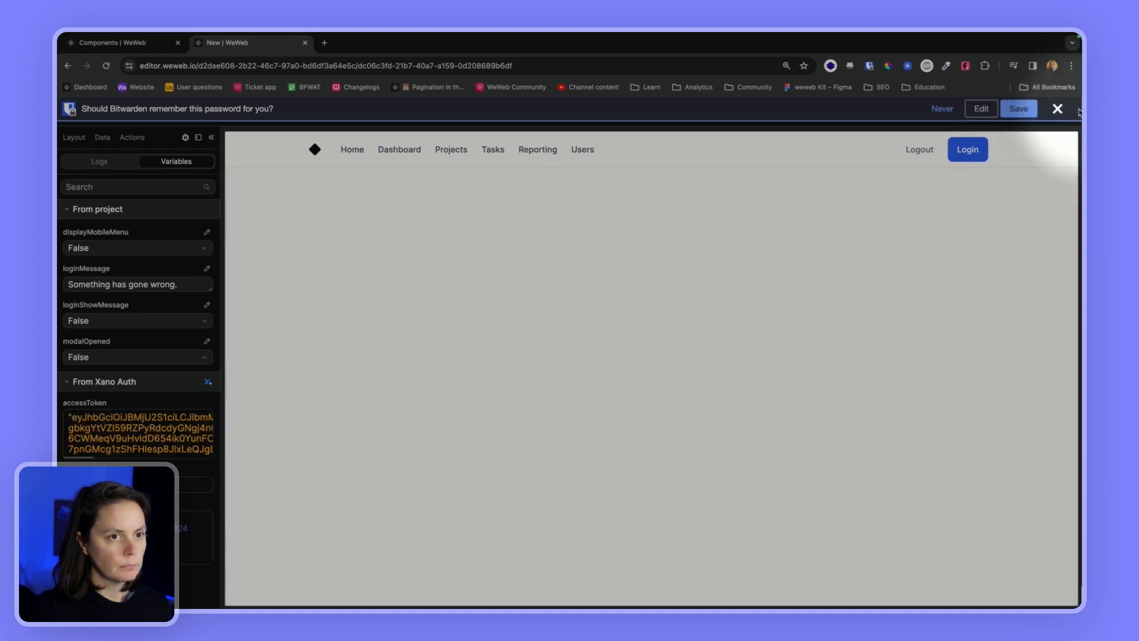
{"action": "left_click", "coordinate": [1057, 108]}
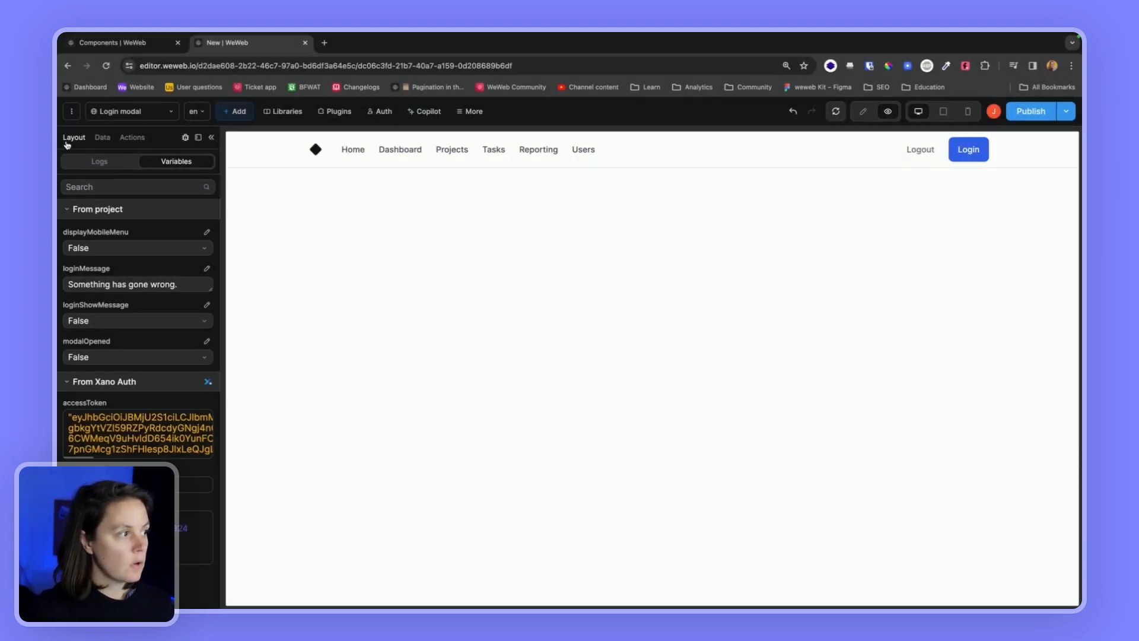
Expand Modal > Flexbox in the layout tree, then switch to the Login page
{"action": "left_click", "coordinate": [68, 139]}
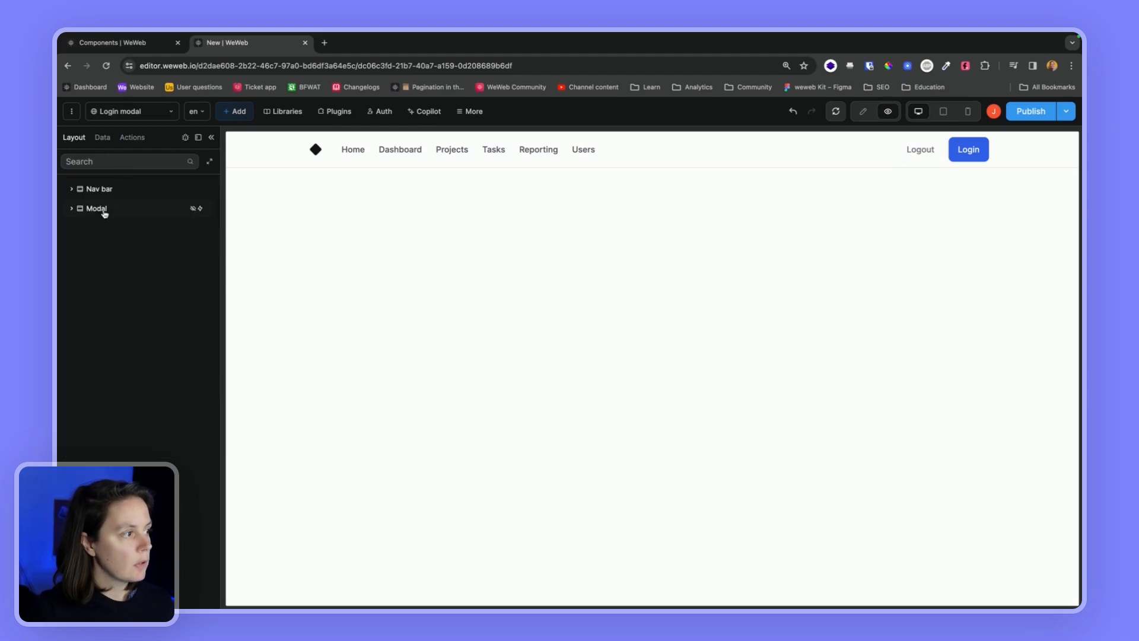
{"action": "left_click", "coordinate": [71, 209]}
{"action": "left_click", "coordinate": [79, 227]}
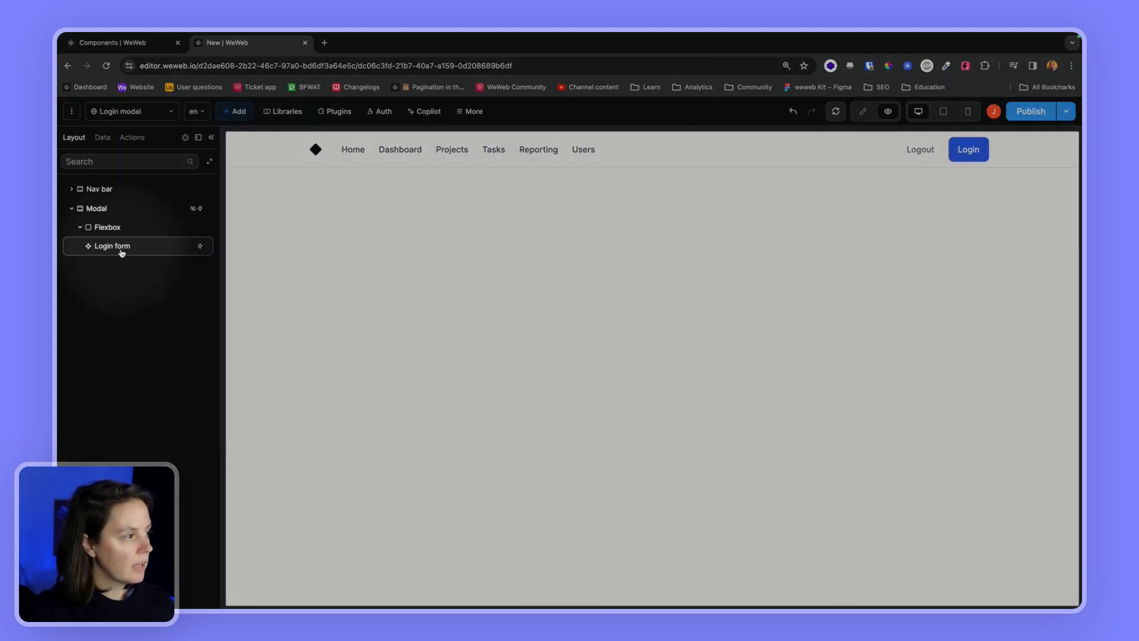
{"action": "left_click", "coordinate": [118, 112]}
{"action": "left_click", "coordinate": [101, 224]}
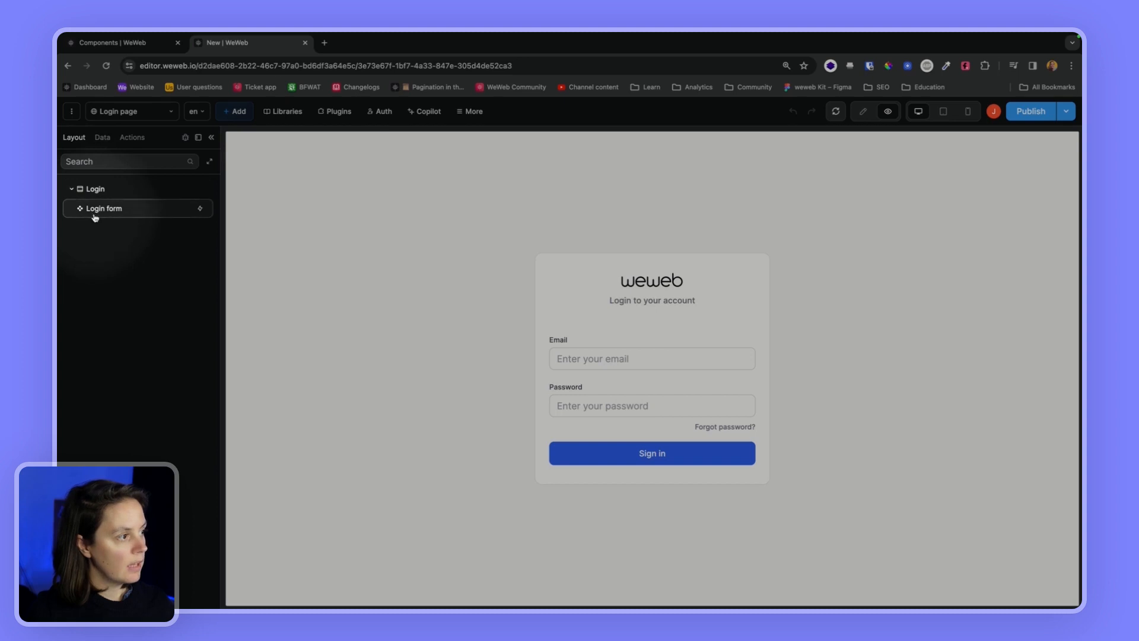
Check the project's library components, then return to edit mode with the Login form selected
{"action": "left_click", "coordinate": [283, 112]}
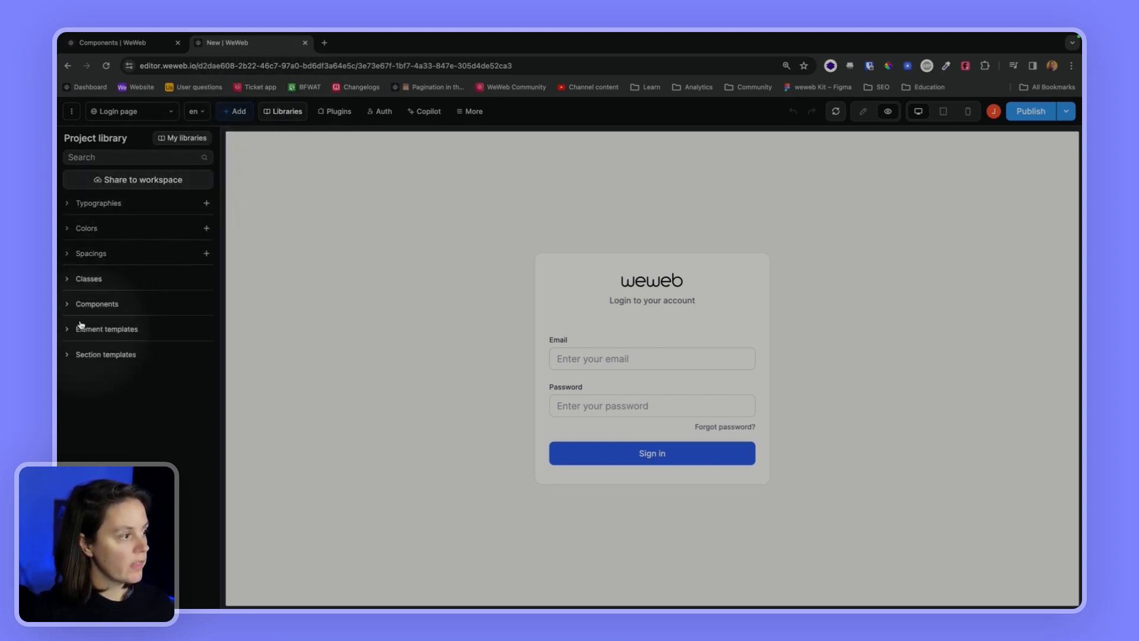
{"action": "left_click", "coordinate": [83, 304]}
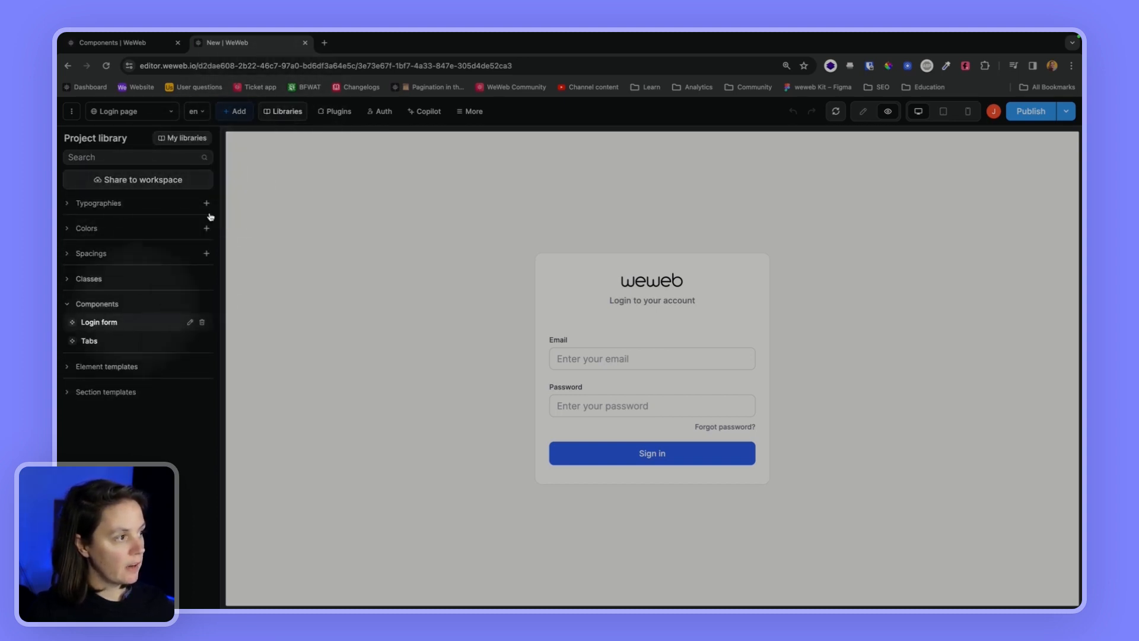
{"action": "left_click", "coordinate": [235, 111]}
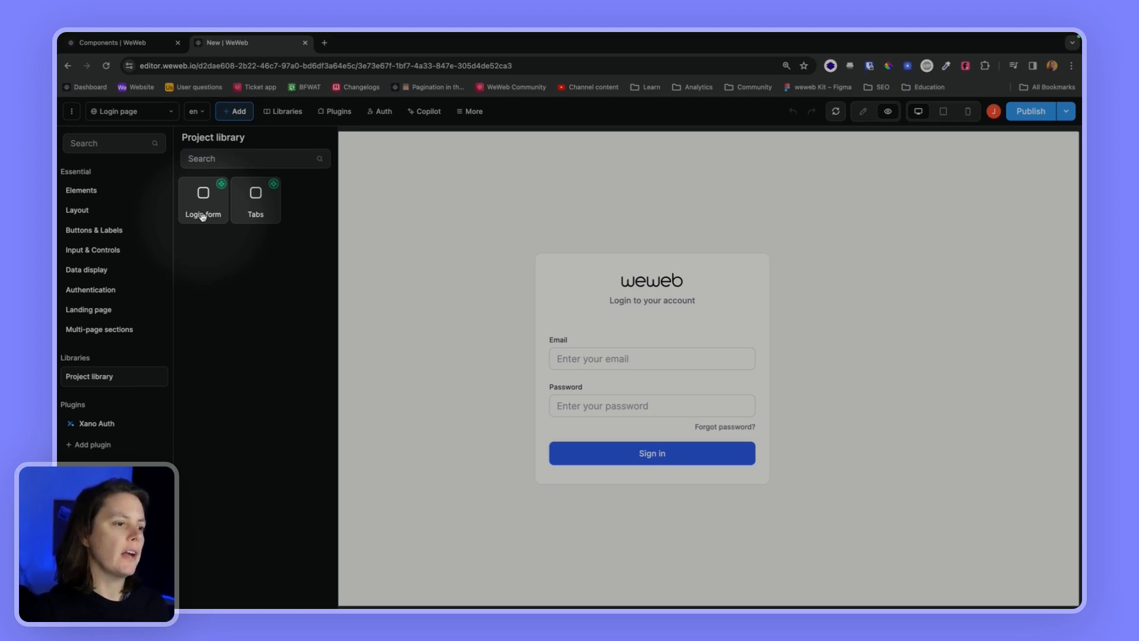
{"action": "left_click", "coordinate": [861, 114]}
{"action": "left_click", "coordinate": [507, 314]}
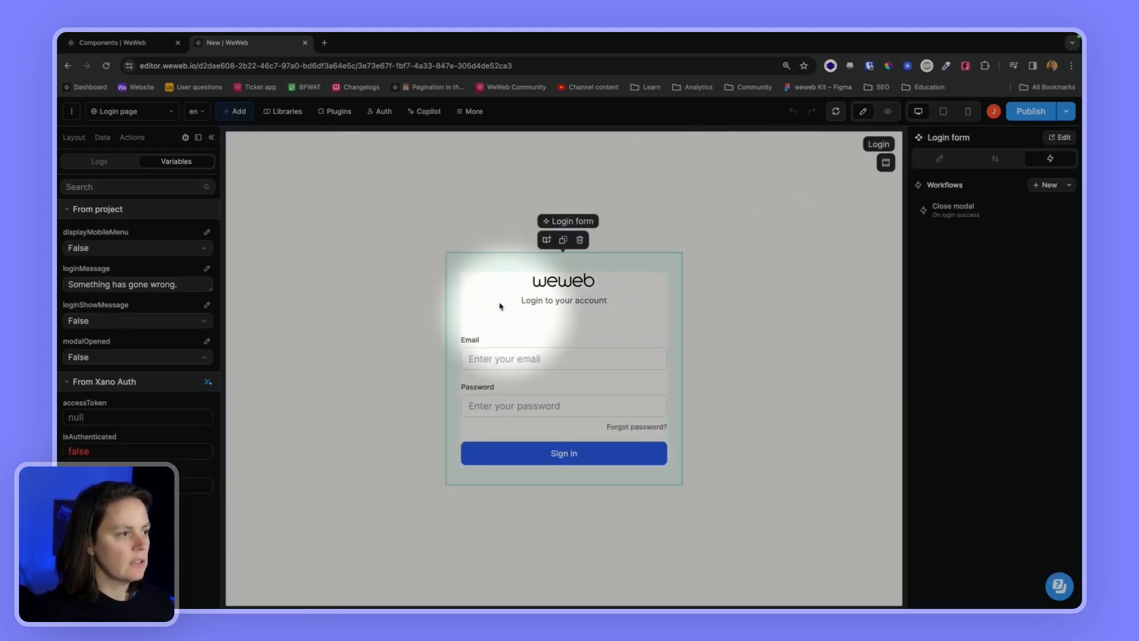
In the Login form's Login workflow, set the login-success event value to 'Yipee you successfully logged in!'
{"action": "left_click", "coordinate": [1059, 137]}
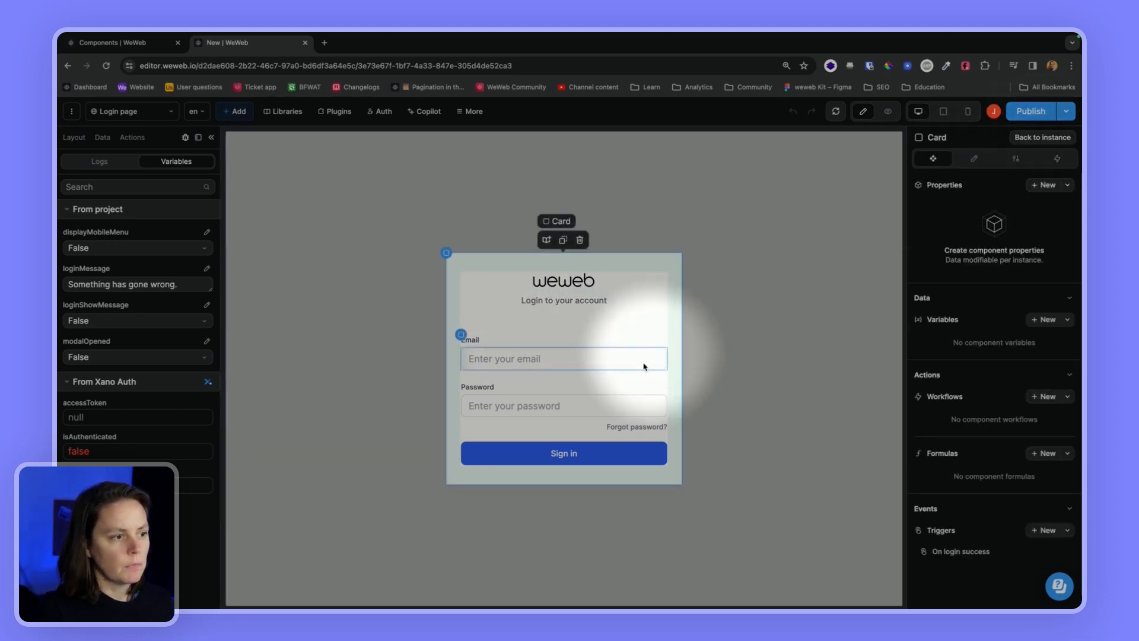
{"action": "left_click", "coordinate": [634, 379]}
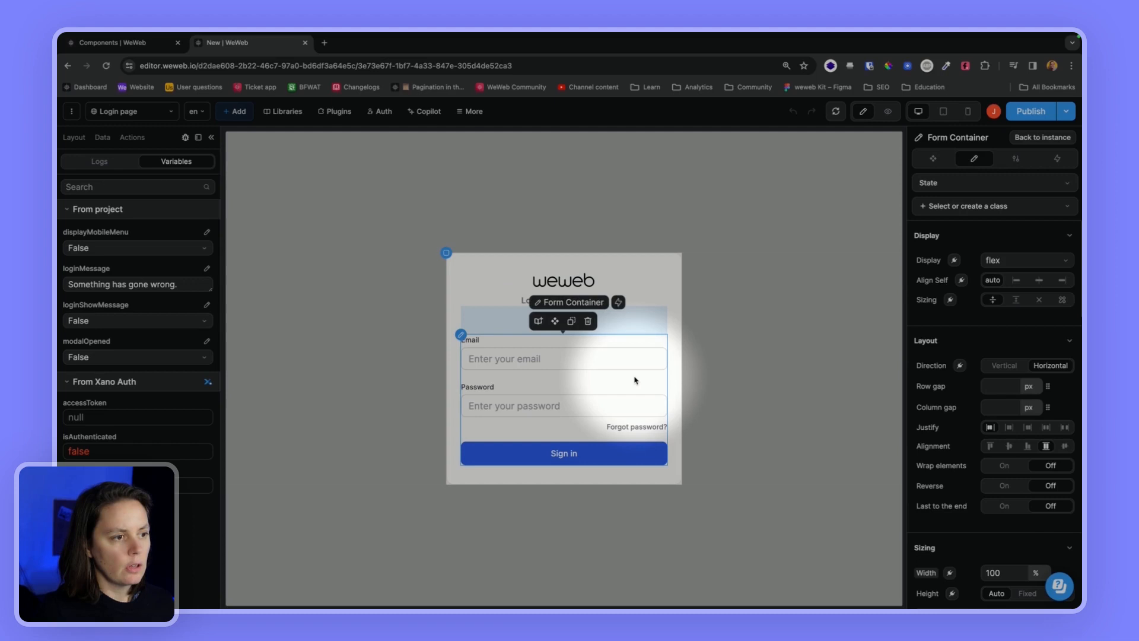
{"action": "left_click", "coordinate": [1057, 158]}
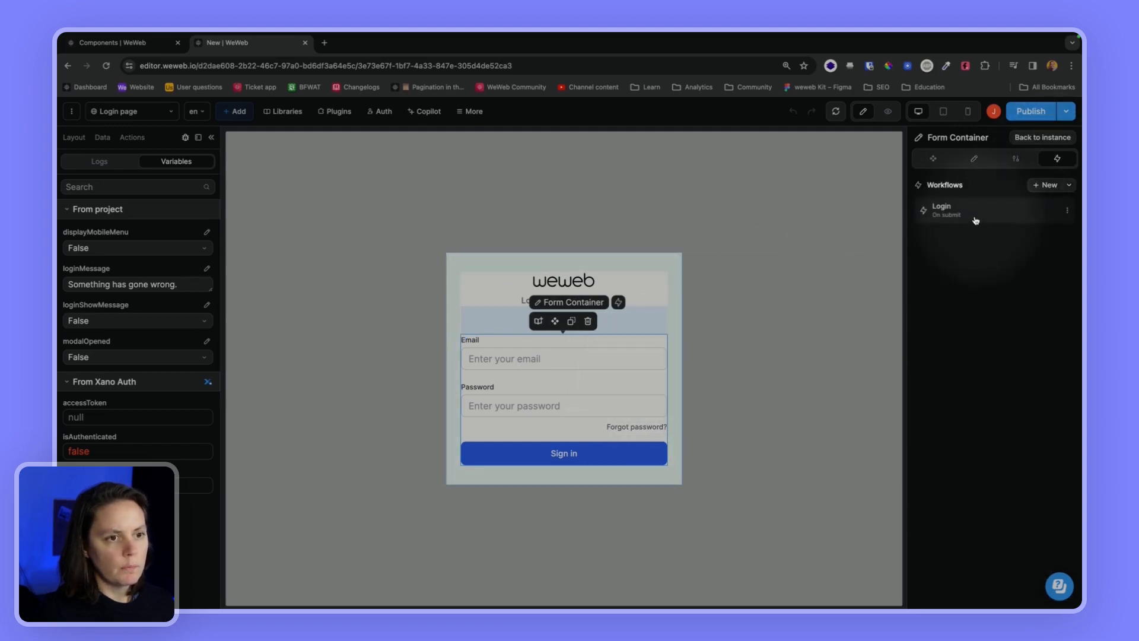
{"action": "left_click", "coordinate": [974, 212]}
{"action": "left_click", "coordinate": [575, 318]}
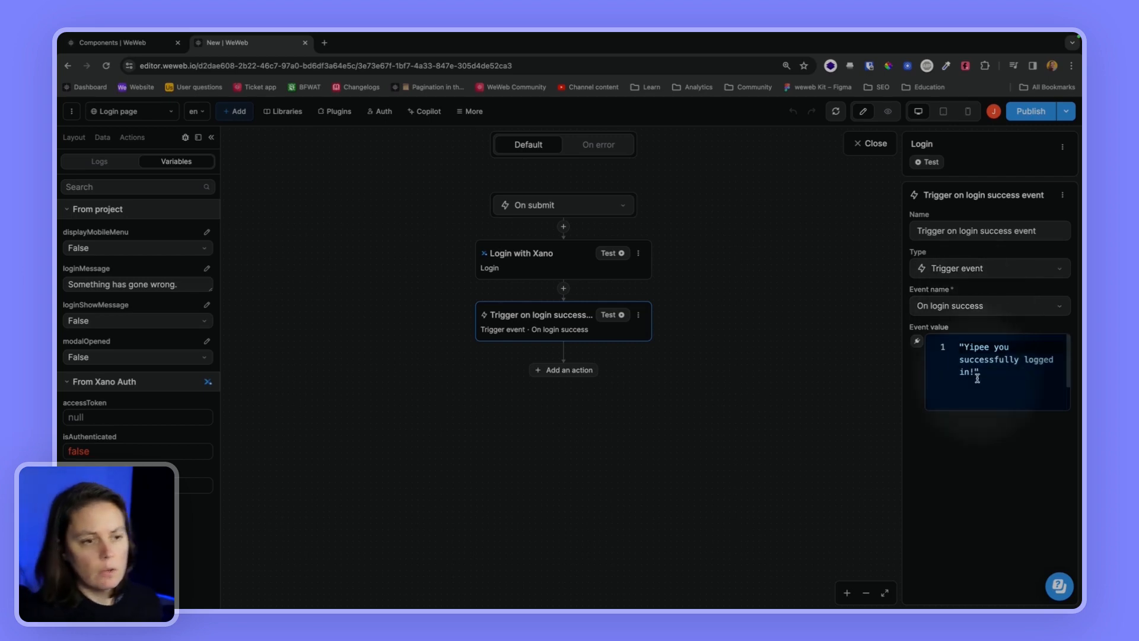
{"action": "left_click_drag", "start_coordinate": [981, 369], "coordinate": [954, 346]}
{"action": "key", "text": "ctrl+c"}
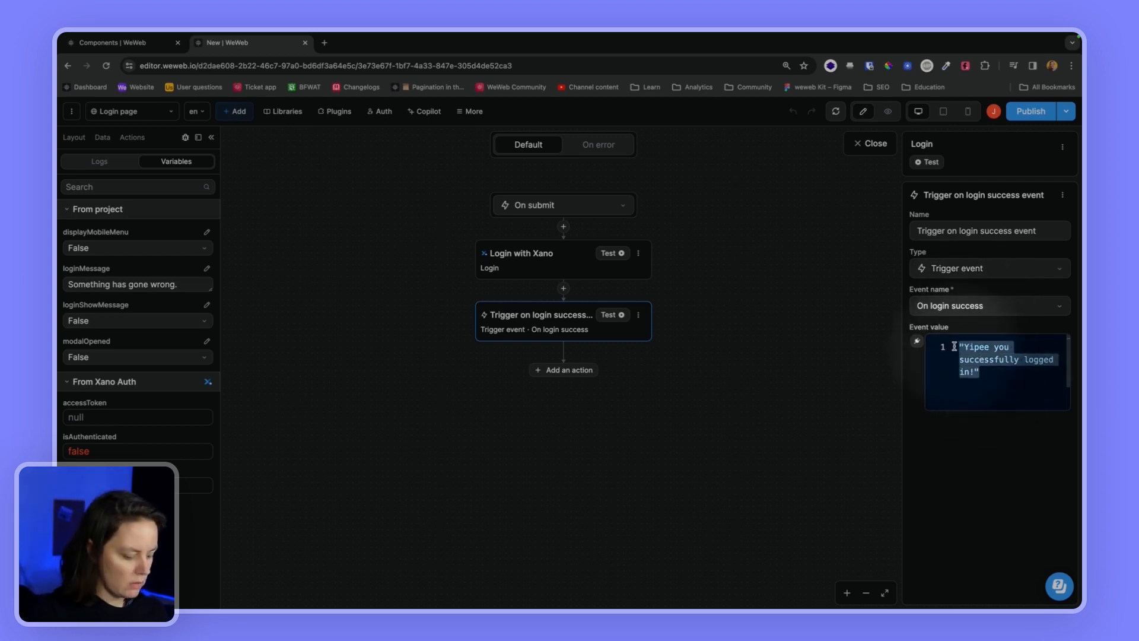
{"action": "key", "text": "BackSpace"}
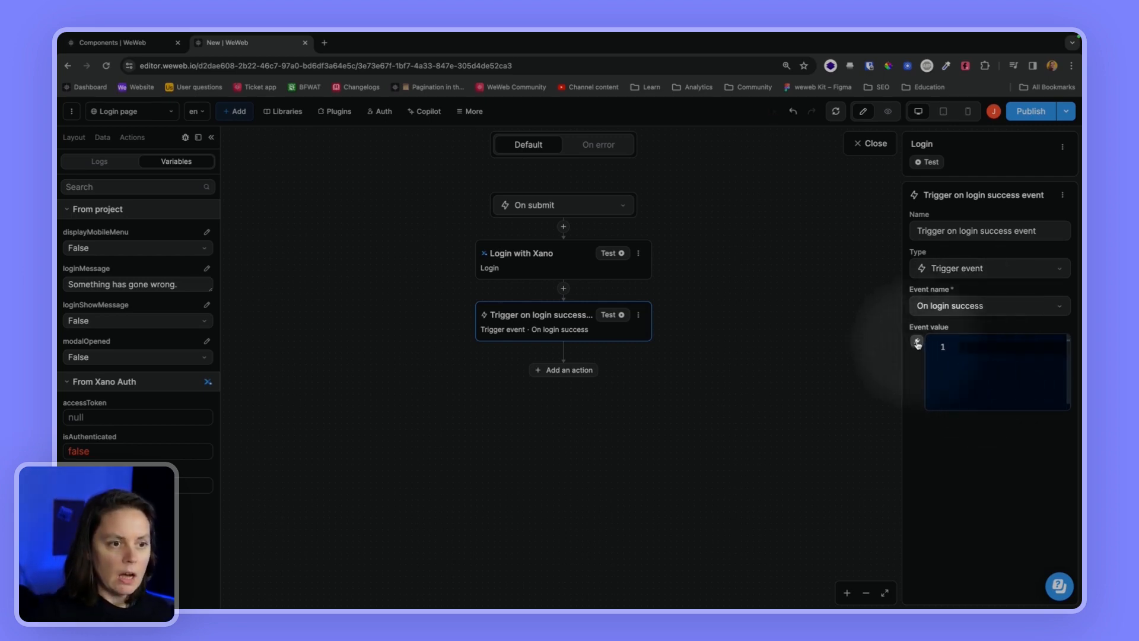
{"action": "key", "text": "ctrl+v"}
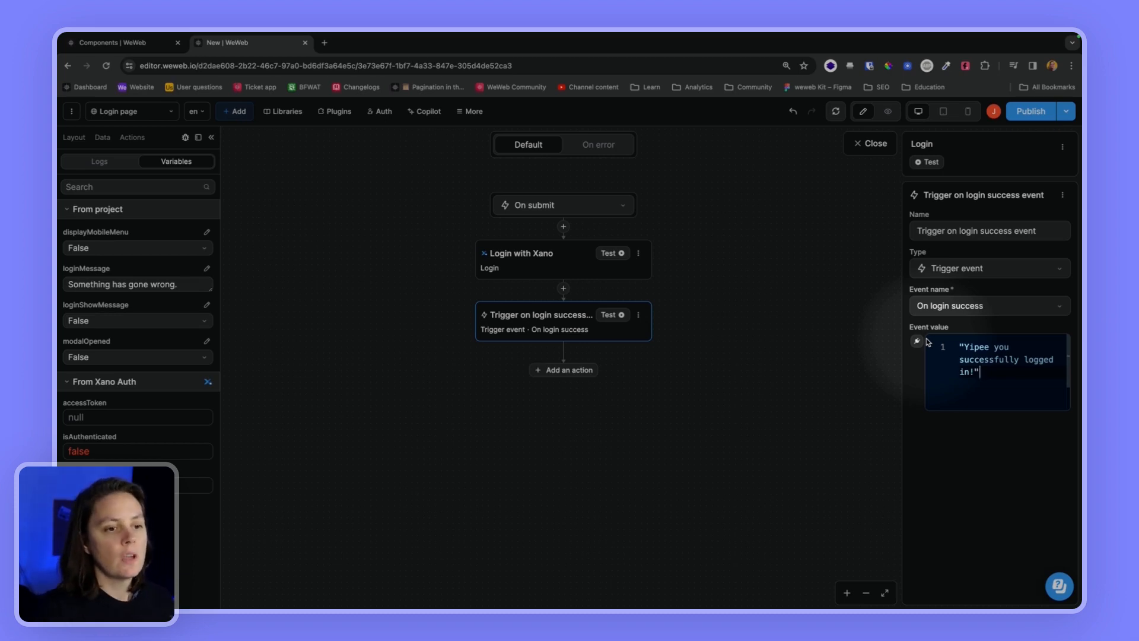
{"action": "left_click", "coordinate": [884, 143]}
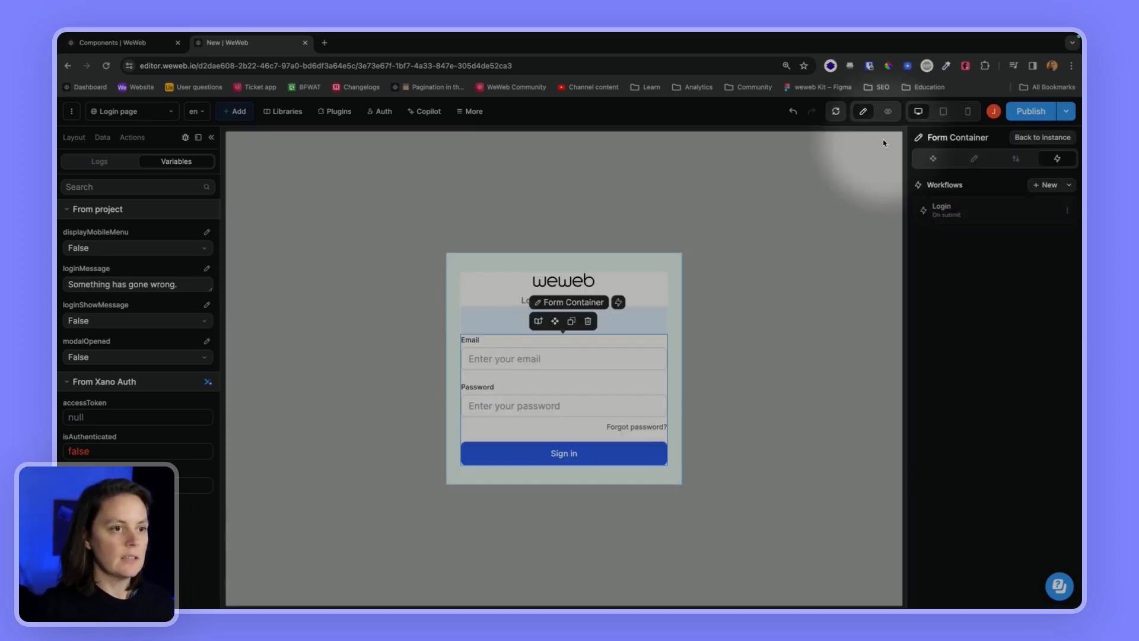
{"action": "left_click", "coordinate": [343, 178]}
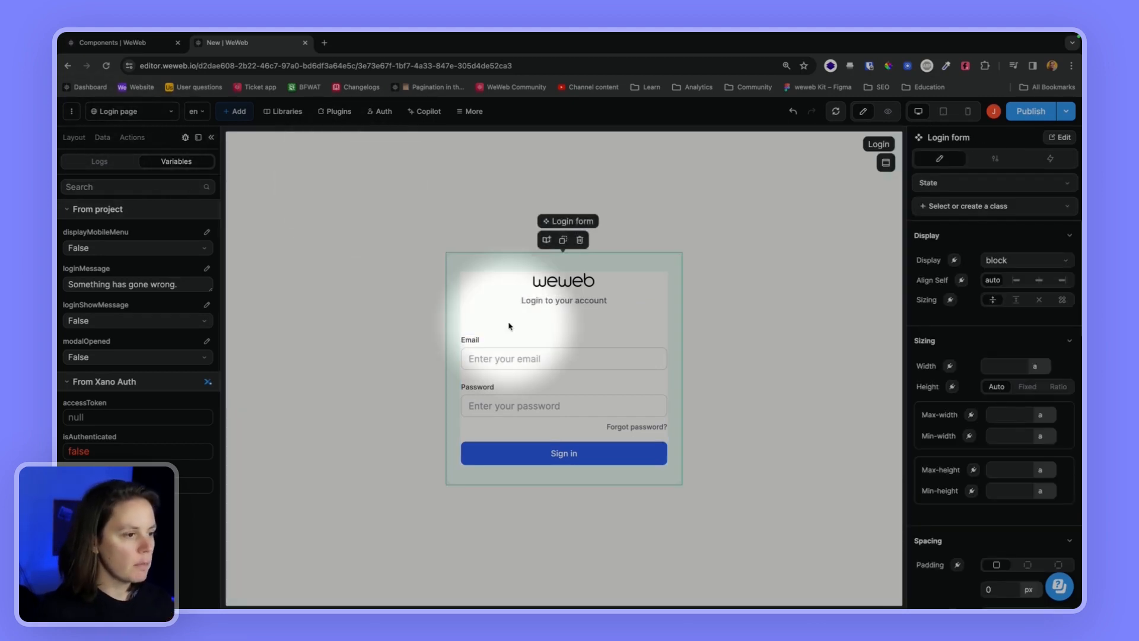
Add a Change variable value action named 'Update event info' to the Close modal workflow
{"action": "left_click", "coordinate": [1066, 164]}
{"action": "left_click", "coordinate": [949, 209]}
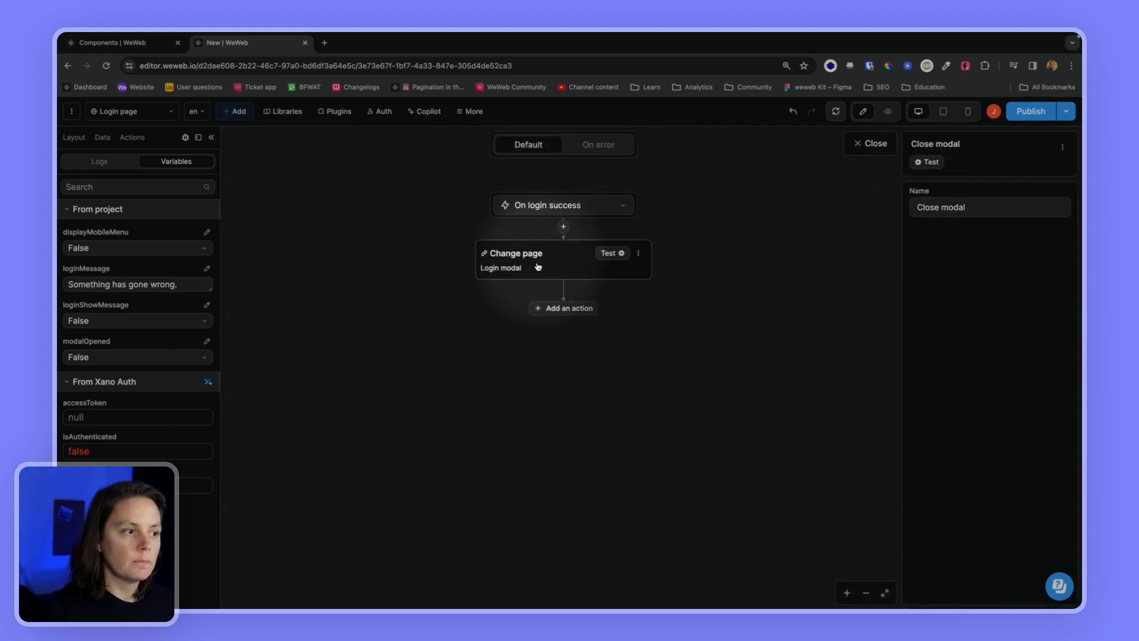
{"action": "left_click", "coordinate": [553, 309]}
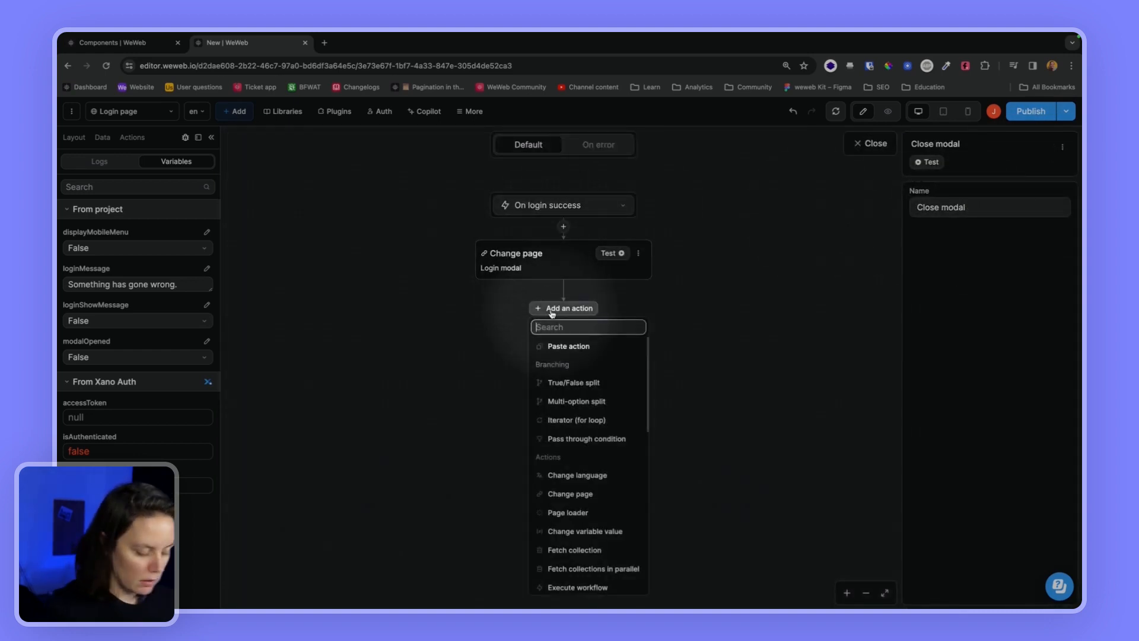
{"action": "type", "text": "change"}
{"action": "left_click", "coordinate": [574, 401]}
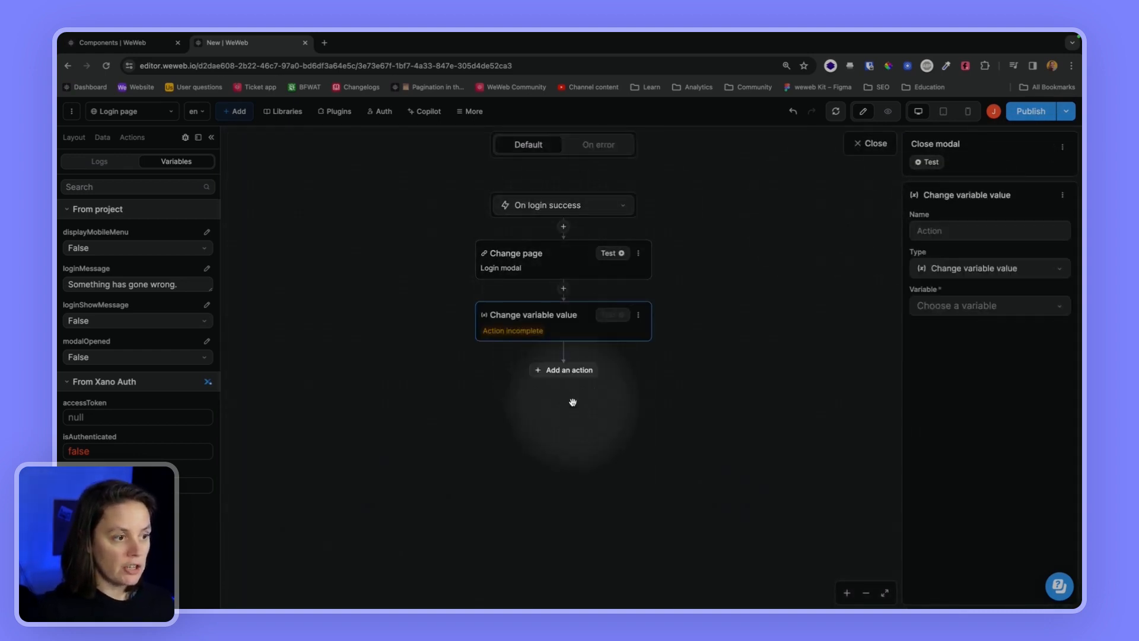
{"action": "left_click", "coordinate": [926, 229]}
{"action": "type", "text": "Update"}
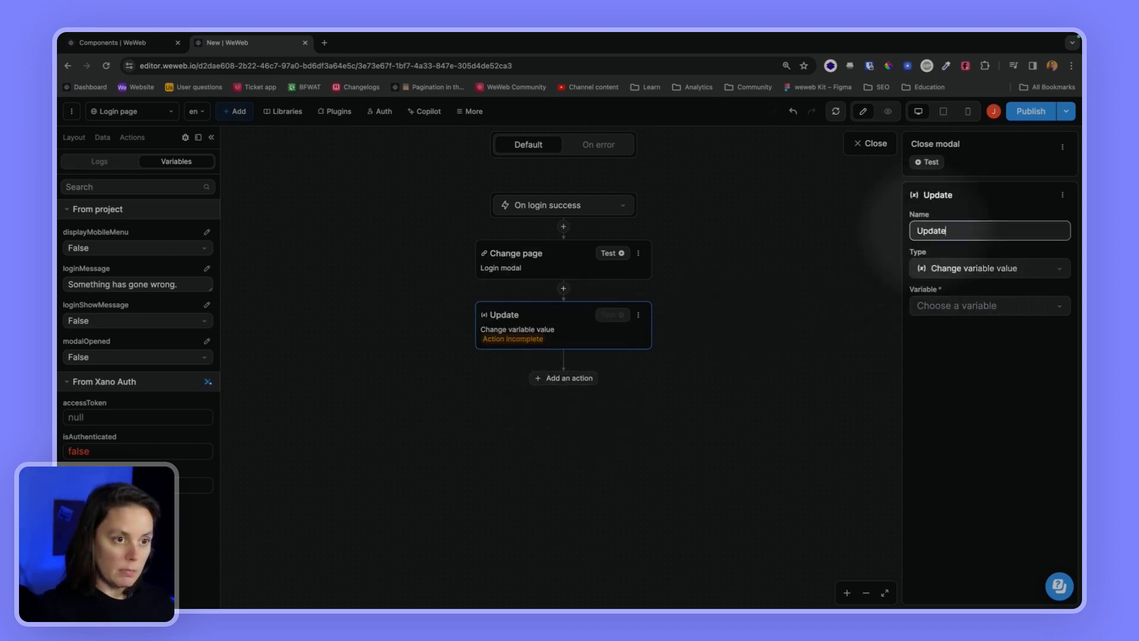
{"action": "type", "text": " event info"}
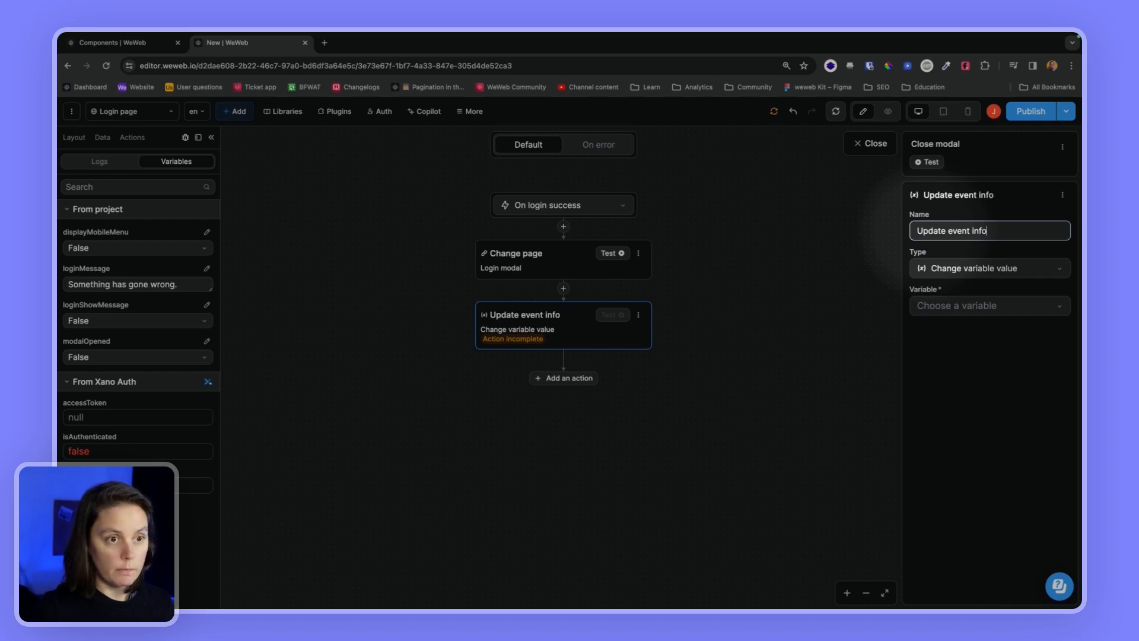
Create a new global Text variable named Event info
{"action": "left_click", "coordinate": [970, 306]}
{"action": "left_click", "coordinate": [948, 415]}
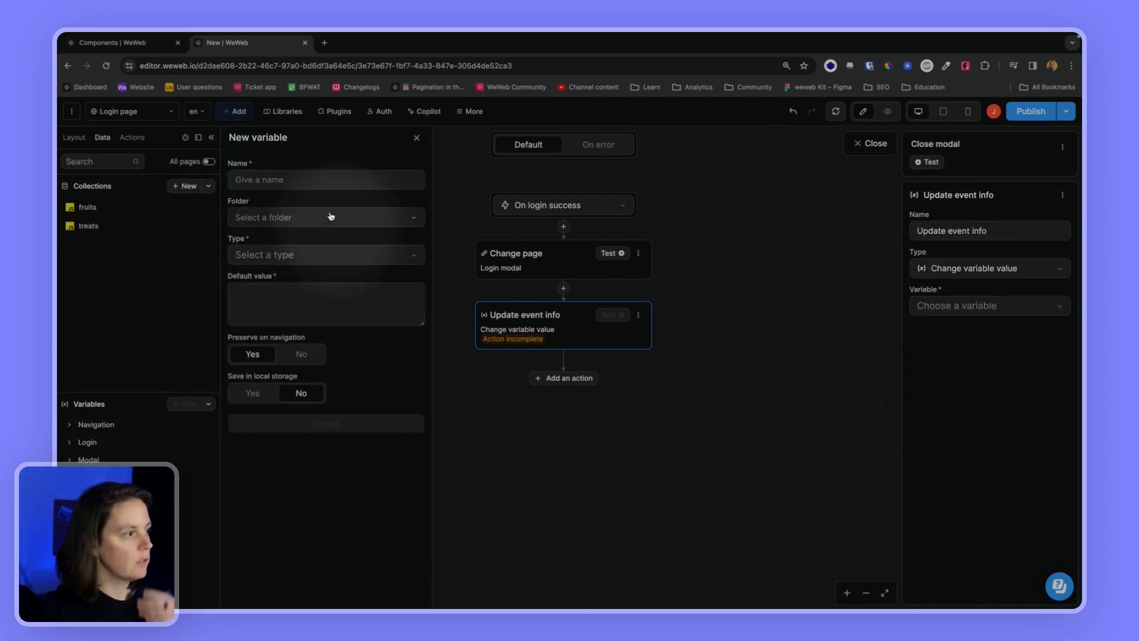
{"action": "left_click", "coordinate": [261, 180]}
{"action": "type", "text": "Event info"}
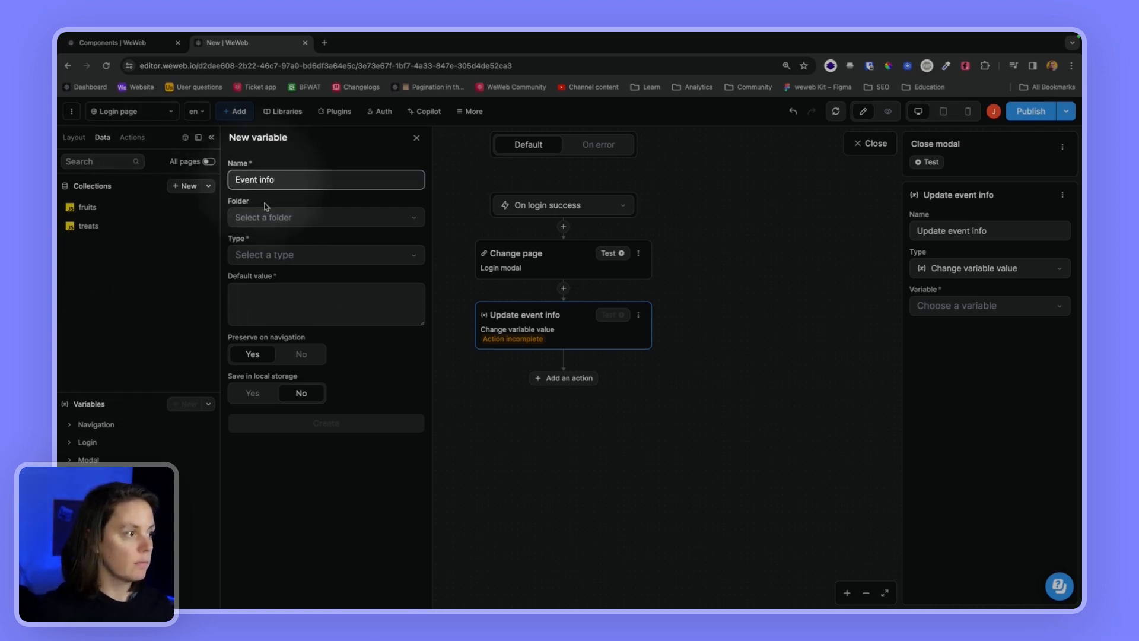
{"action": "left_click", "coordinate": [264, 255]}
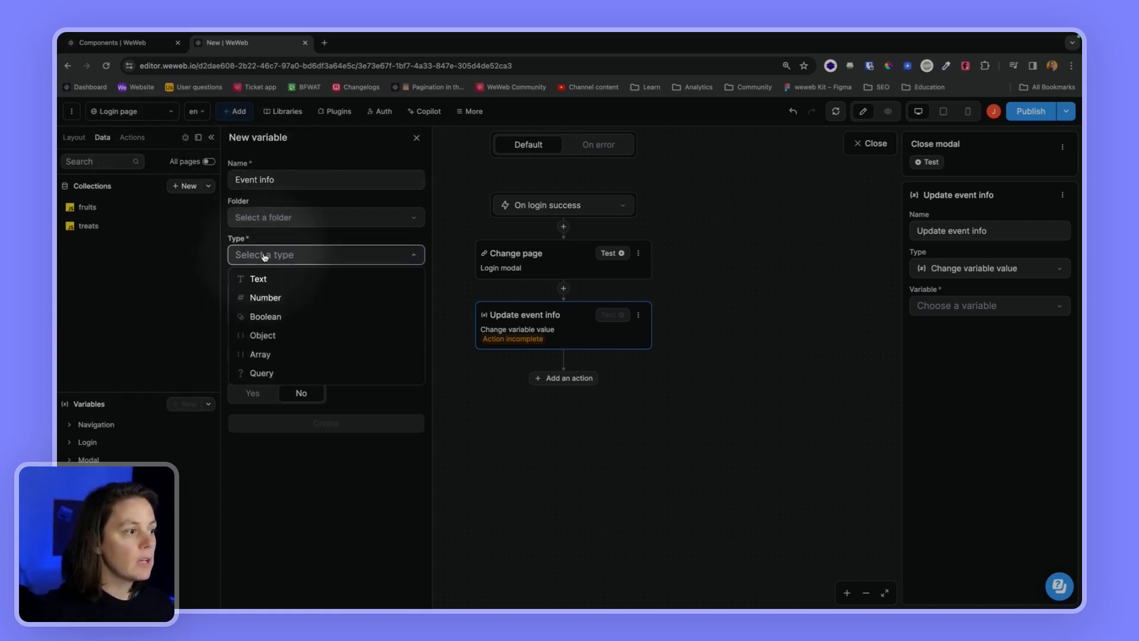
{"action": "left_click", "coordinate": [263, 280]}
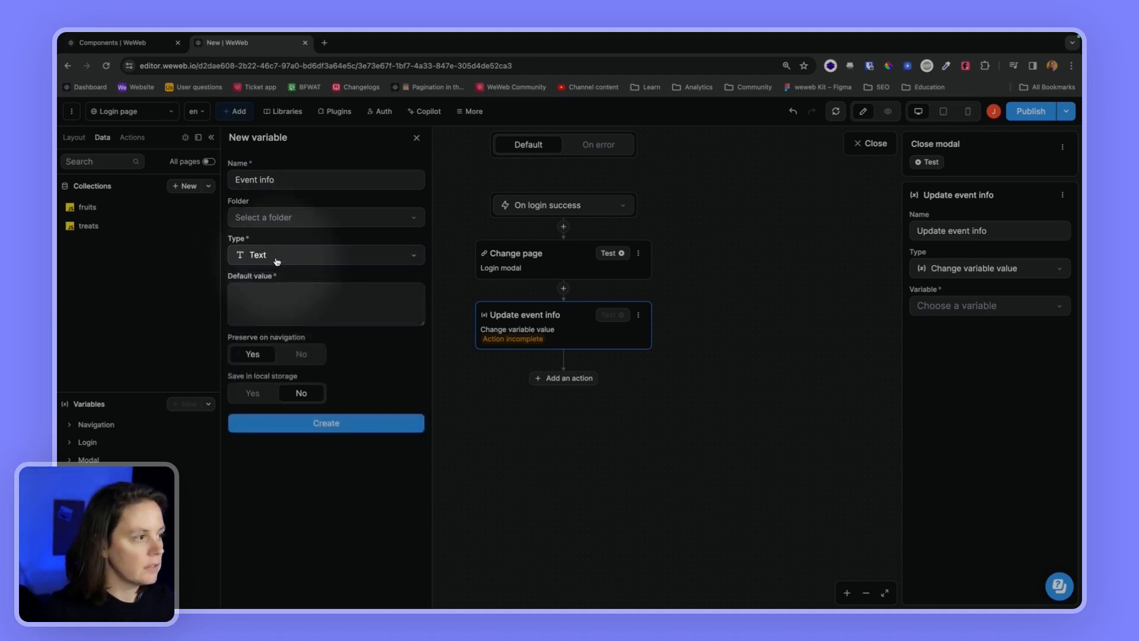
{"action": "left_click", "coordinate": [335, 424]}
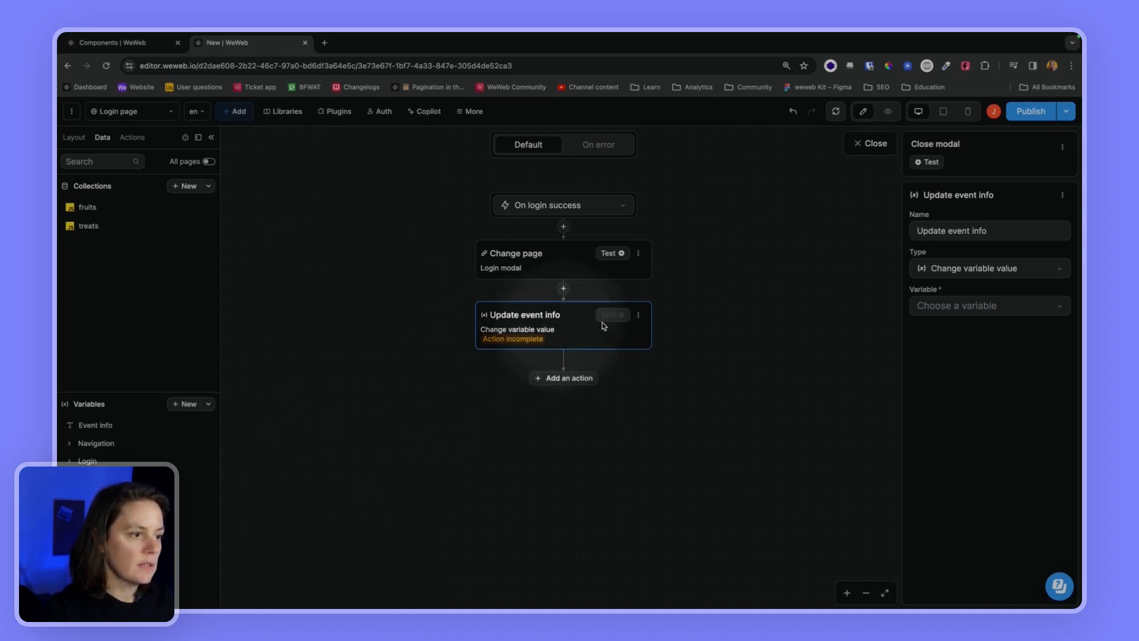
Point the action at Event info and bind its value to the login-success Event
{"action": "left_click", "coordinate": [946, 310]}
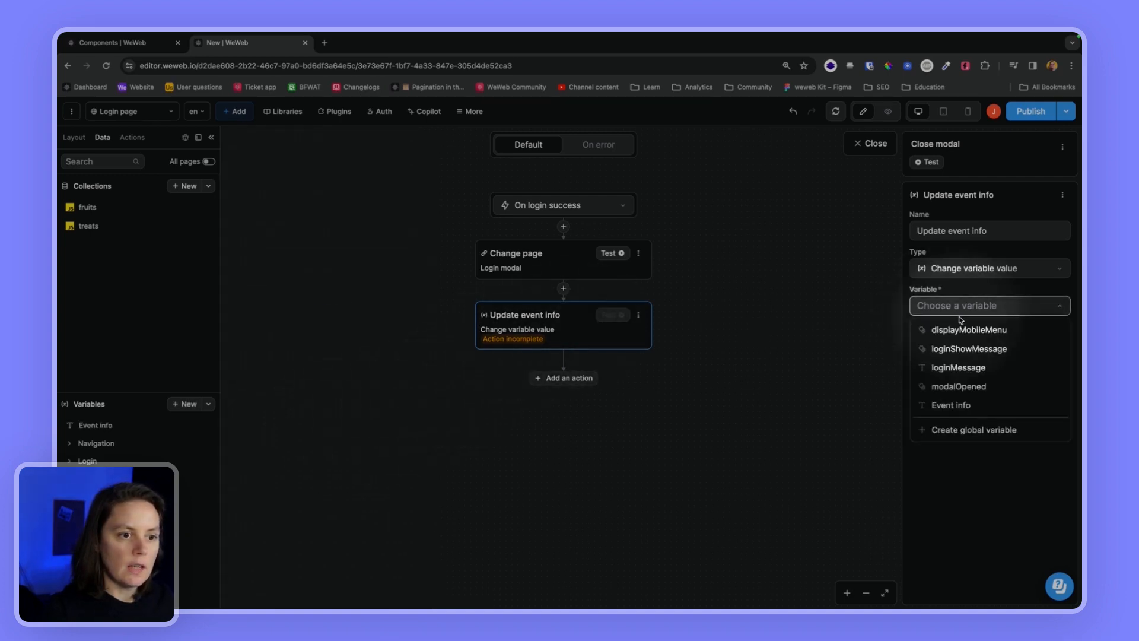
{"action": "left_click", "coordinate": [951, 406]}
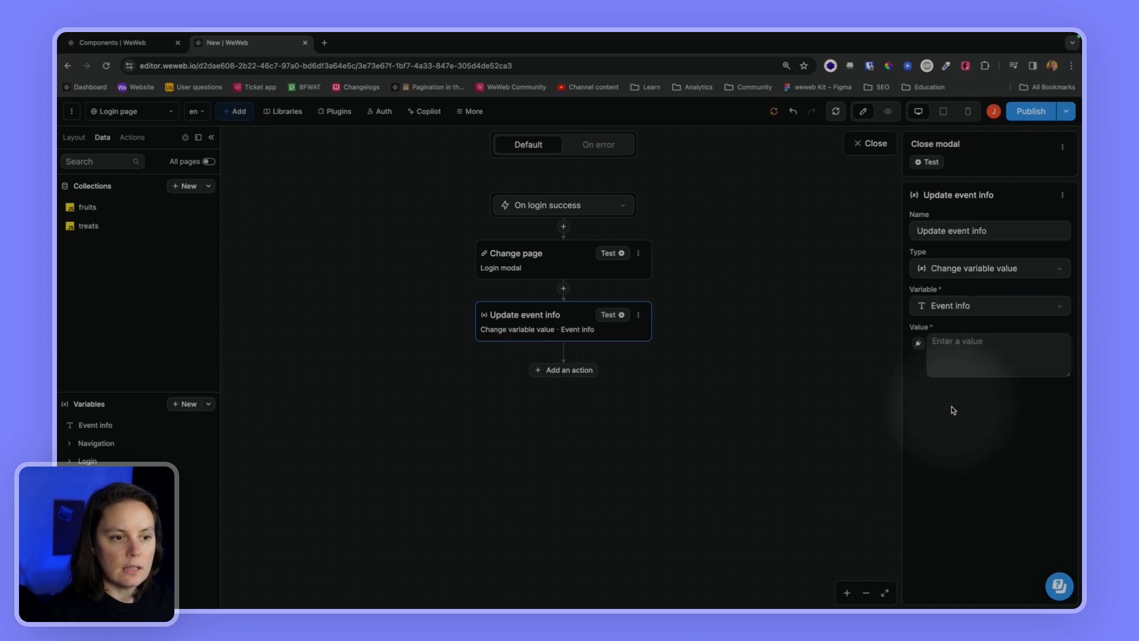
{"action": "left_click", "coordinate": [921, 344]}
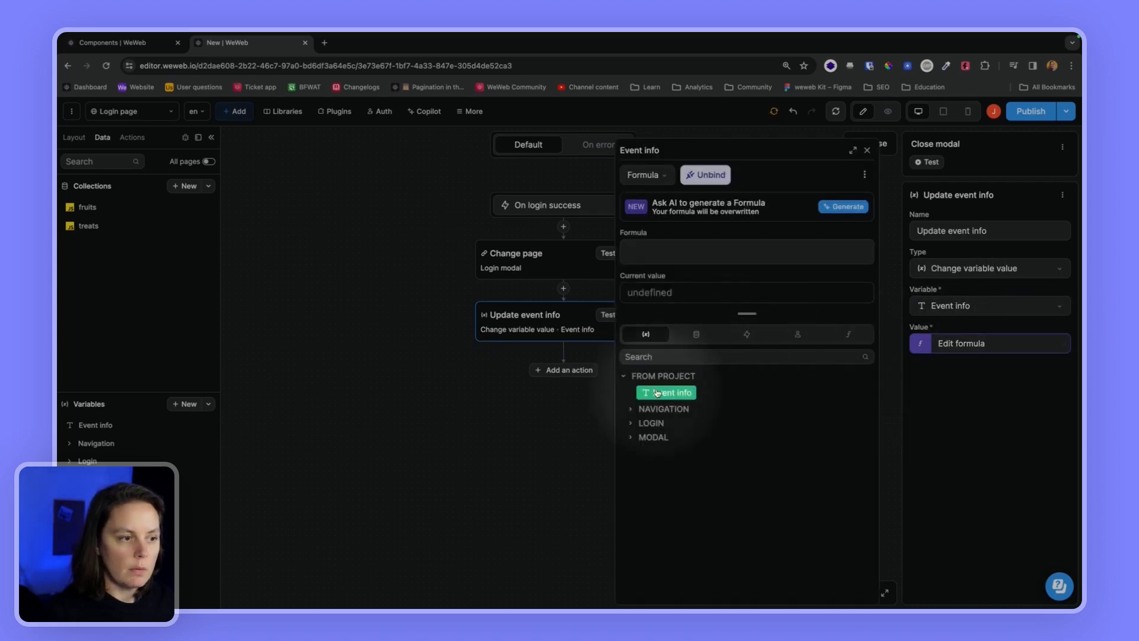
{"action": "left_click", "coordinate": [745, 334]}
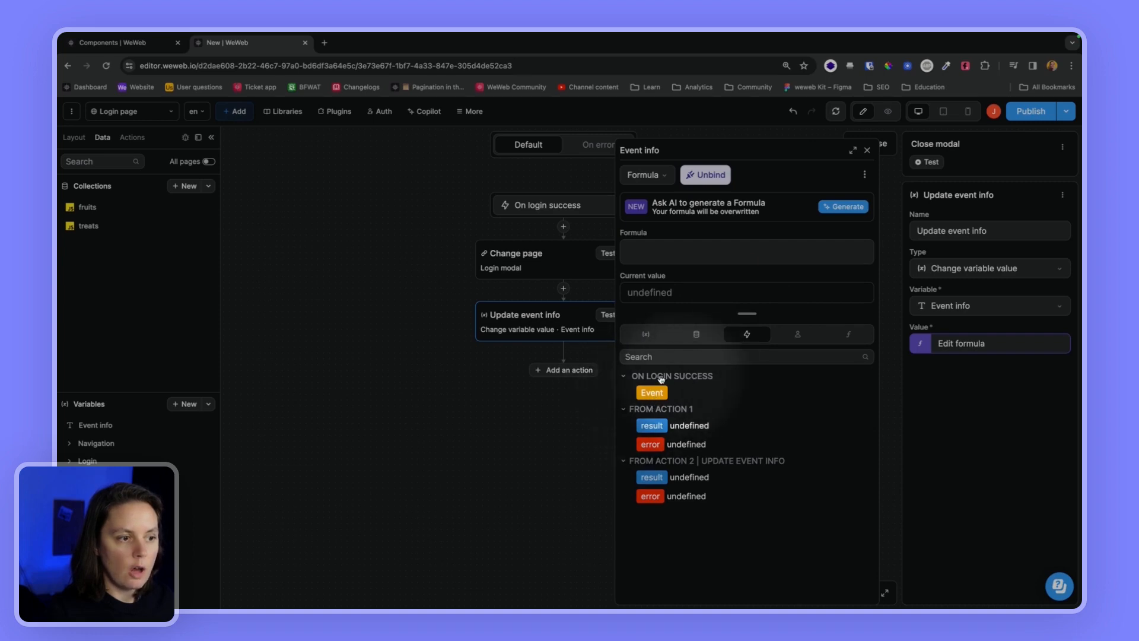
{"action": "left_click", "coordinate": [654, 394]}
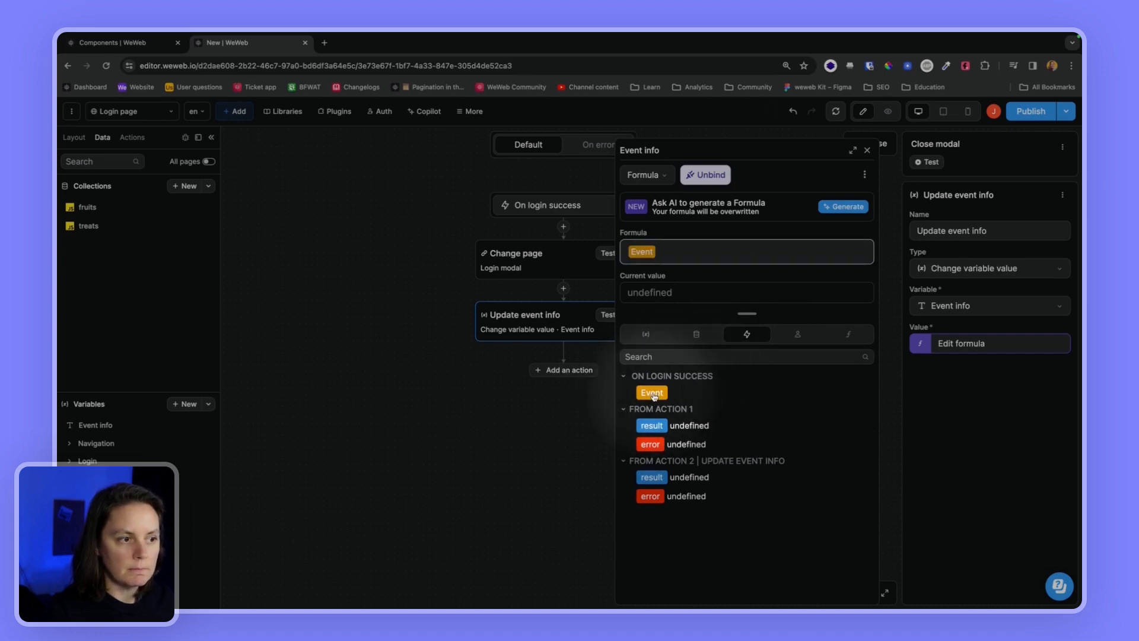
{"action": "left_click", "coordinate": [868, 151]}
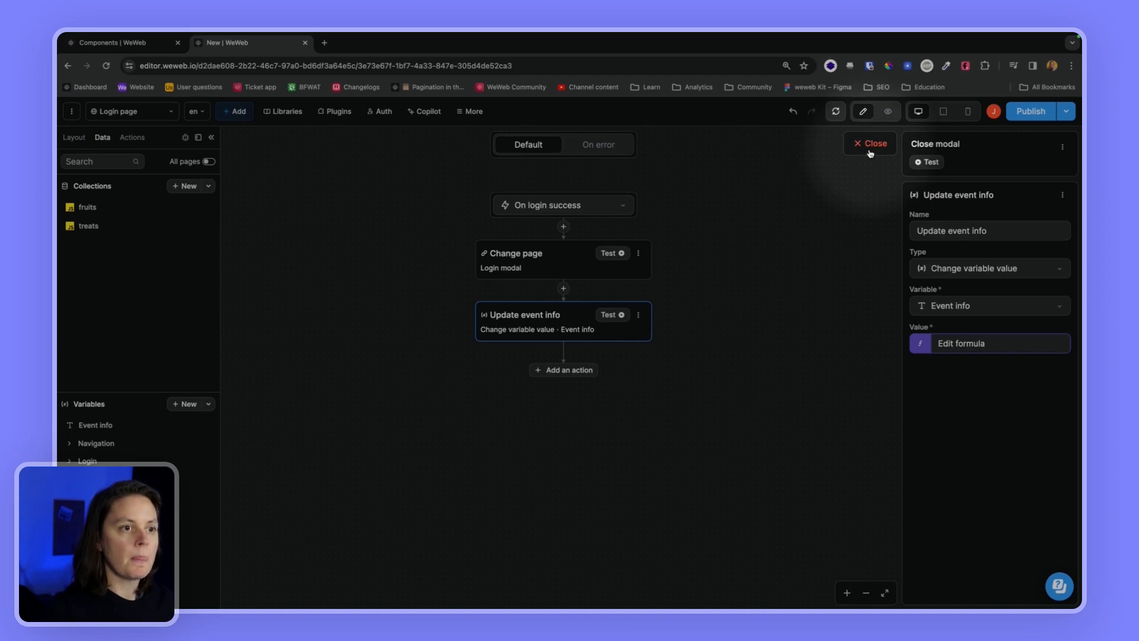
{"action": "left_click", "coordinate": [870, 149]}
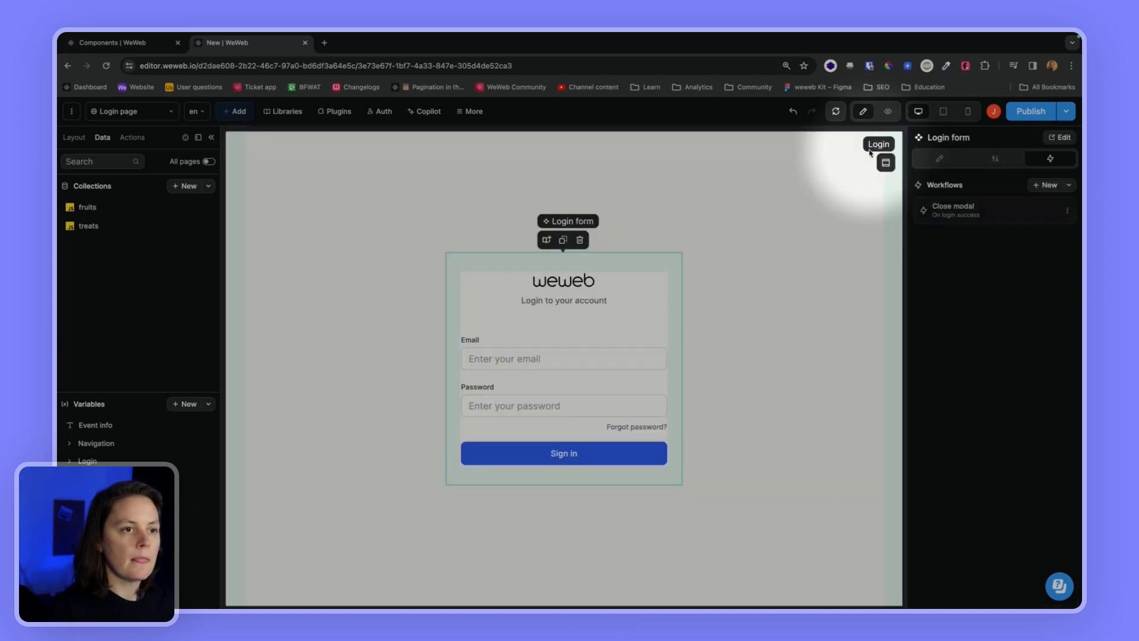
Preview with the Variables debug panel open, sign in with the account's email and password, and check Event info
{"action": "left_click", "coordinate": [888, 114]}
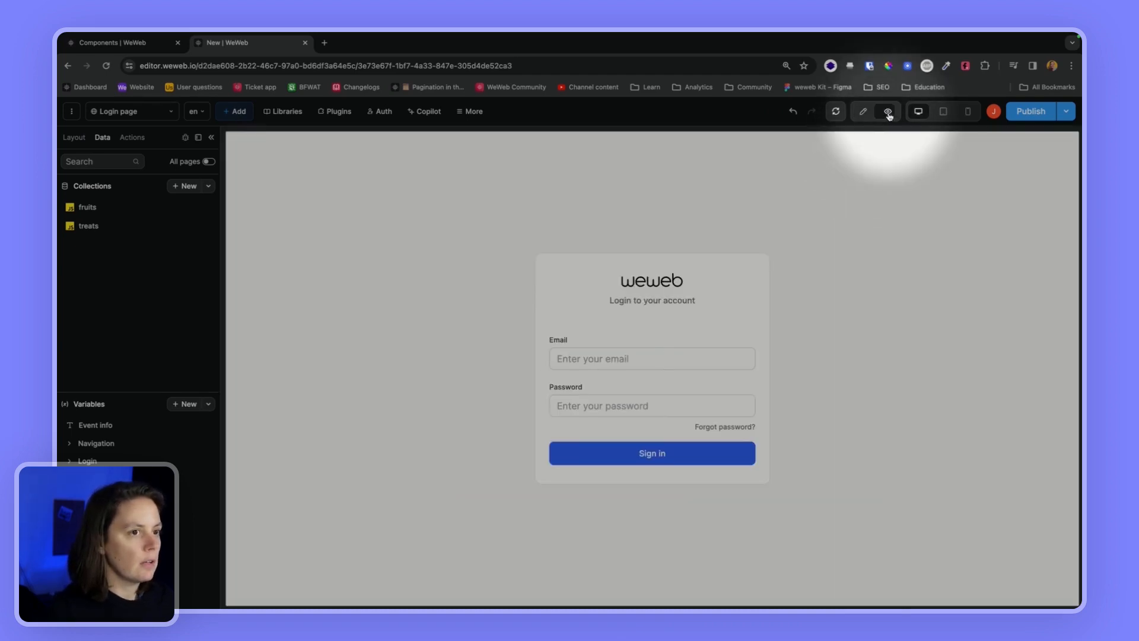
{"action": "left_click", "coordinate": [186, 139]}
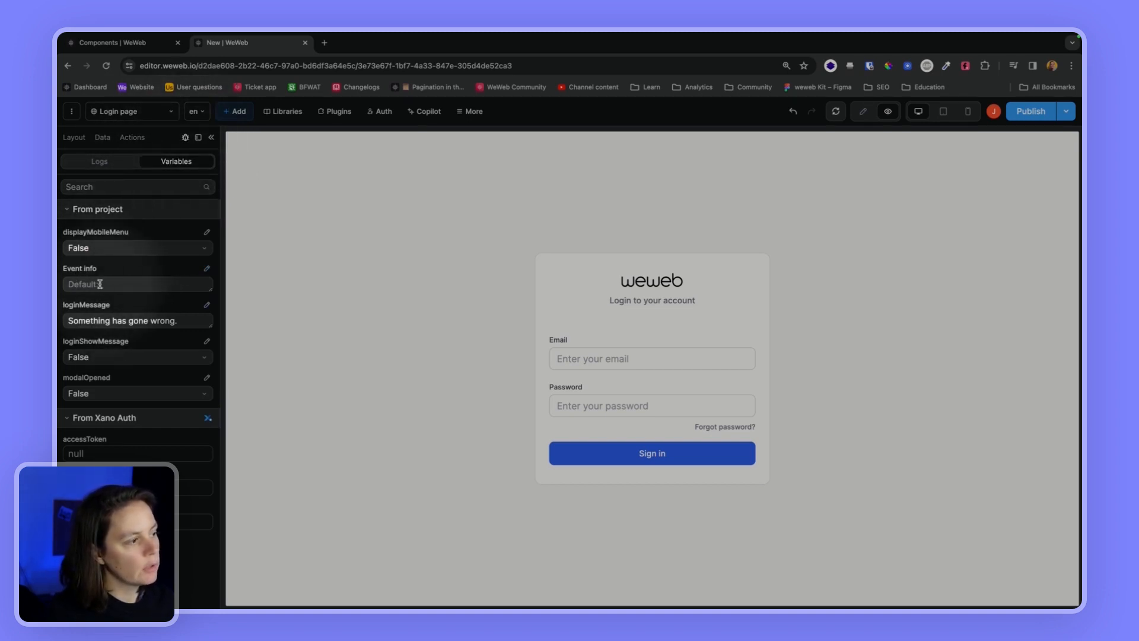
{"action": "left_click", "coordinate": [561, 359]}
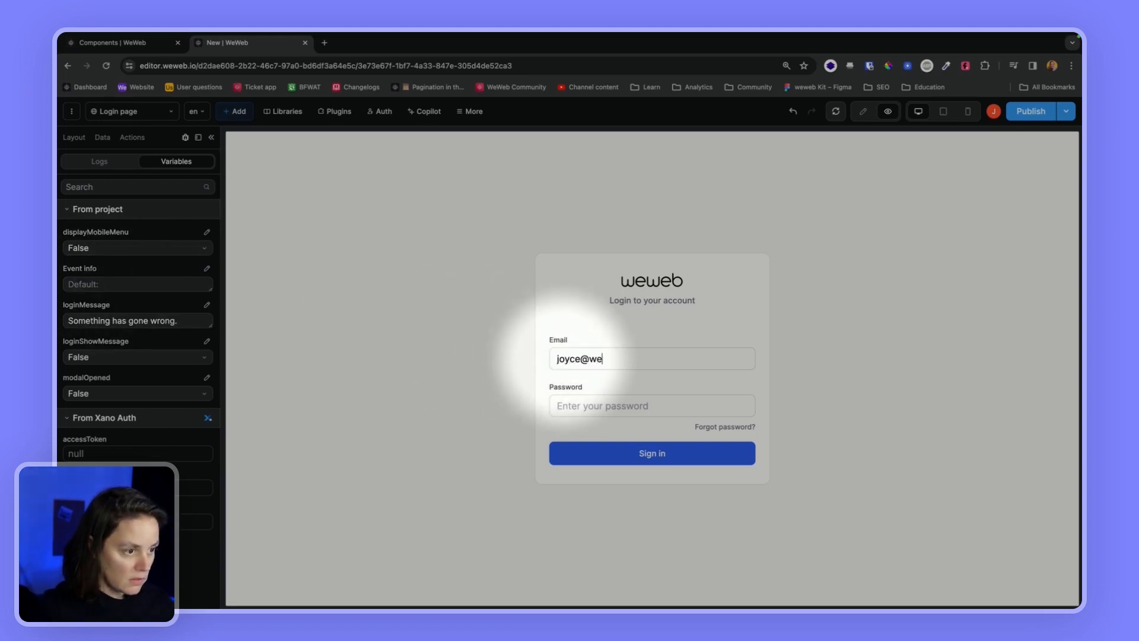
{"action": "type", "text": "•"}
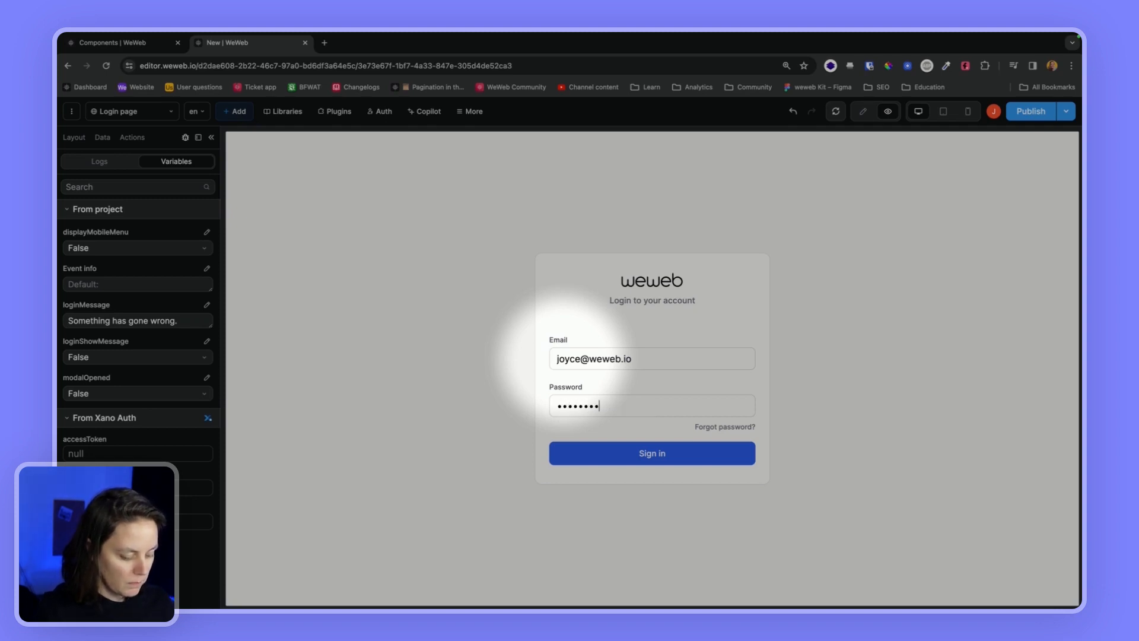
{"action": "left_click", "coordinate": [616, 453]}
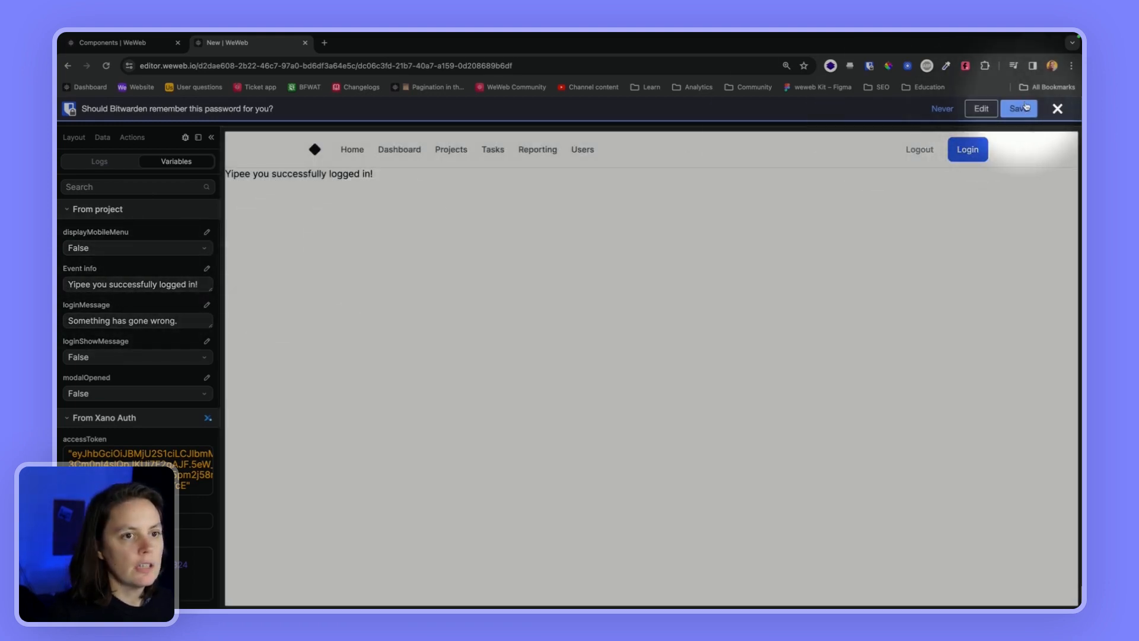
{"action": "left_click", "coordinate": [1058, 108]}
Open the login modal via preview, then select the Login form inside it in edit mode
{"action": "left_click", "coordinate": [865, 111]}
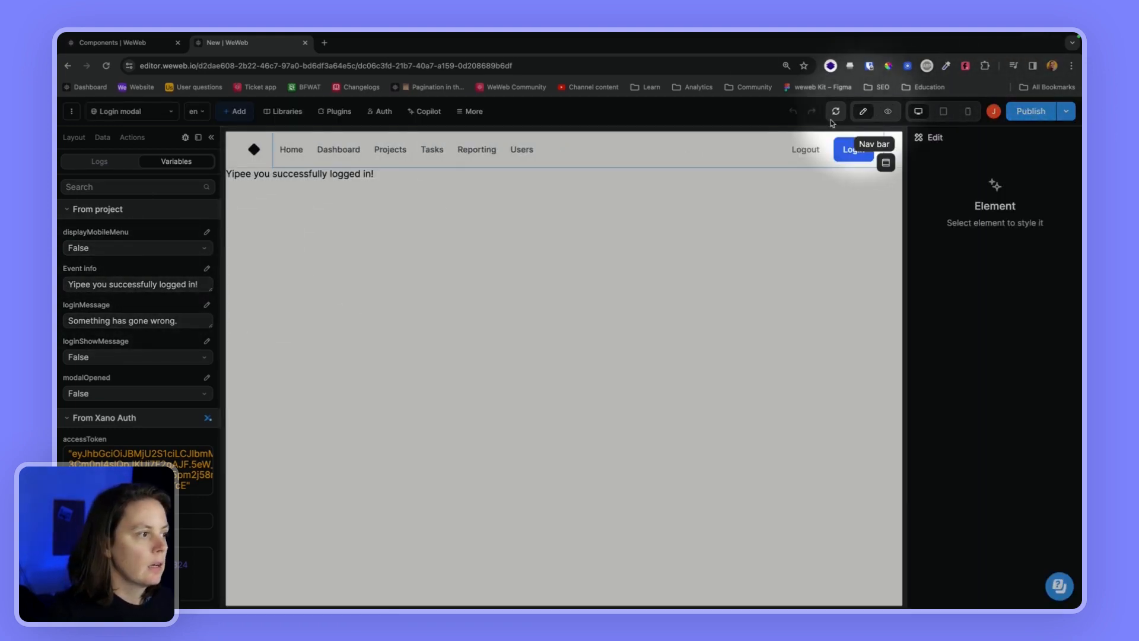
{"action": "left_click", "coordinate": [888, 112]}
{"action": "left_click", "coordinate": [969, 149]}
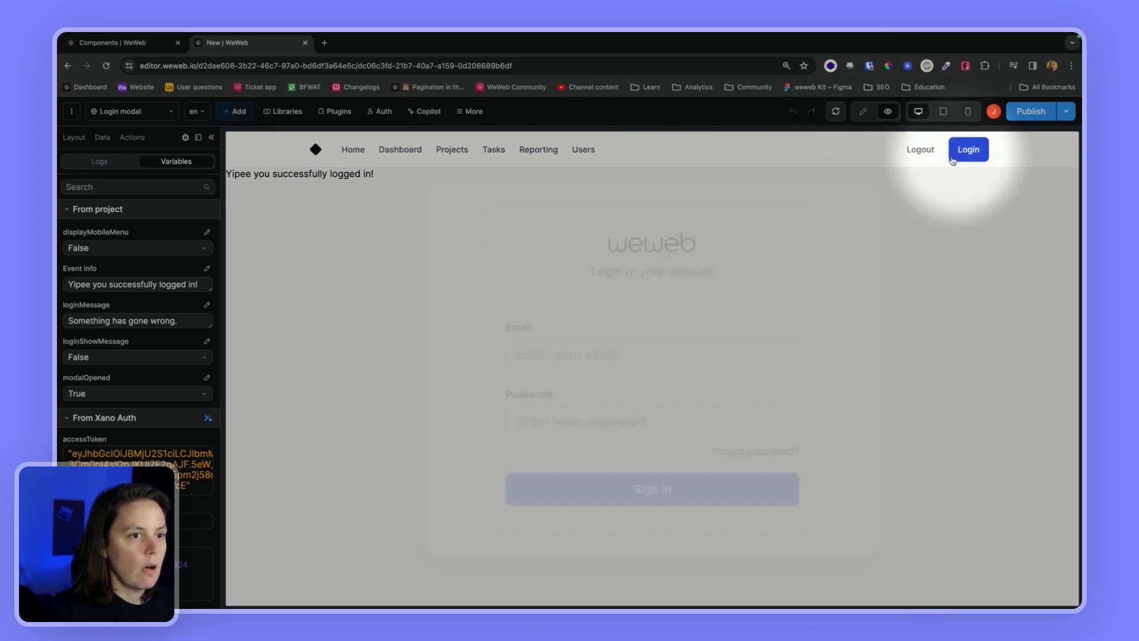
{"action": "left_click", "coordinate": [864, 112]}
{"action": "left_click", "coordinate": [644, 327]}
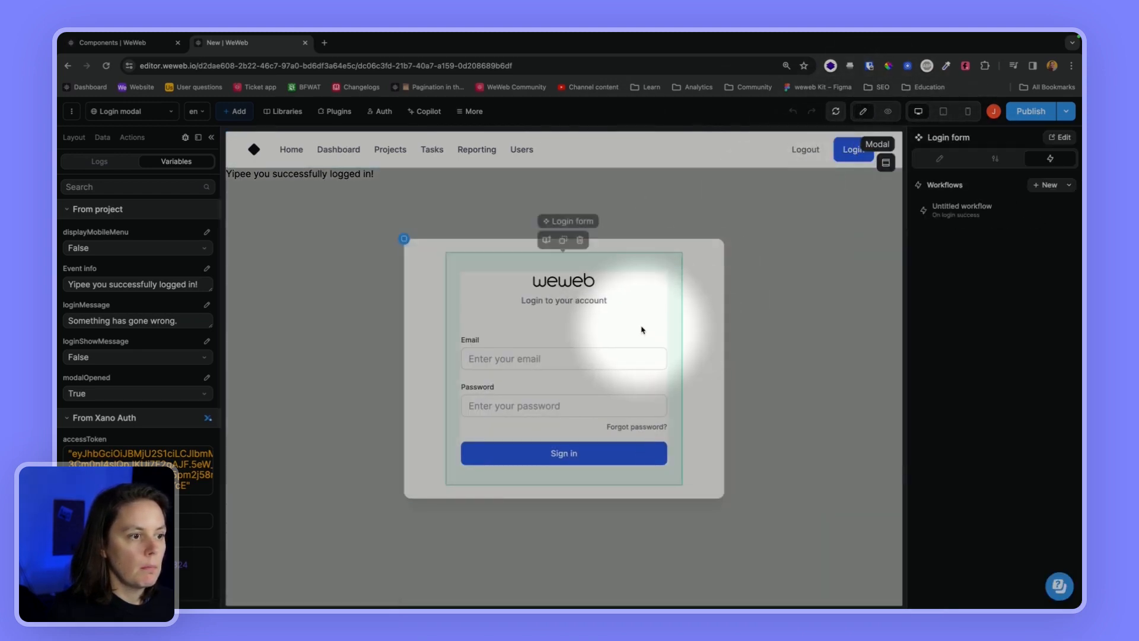
Remove the event value text from the Login workflow's Trigger on login success action
{"action": "left_click", "coordinate": [1060, 137]}
{"action": "left_click", "coordinate": [1057, 158]}
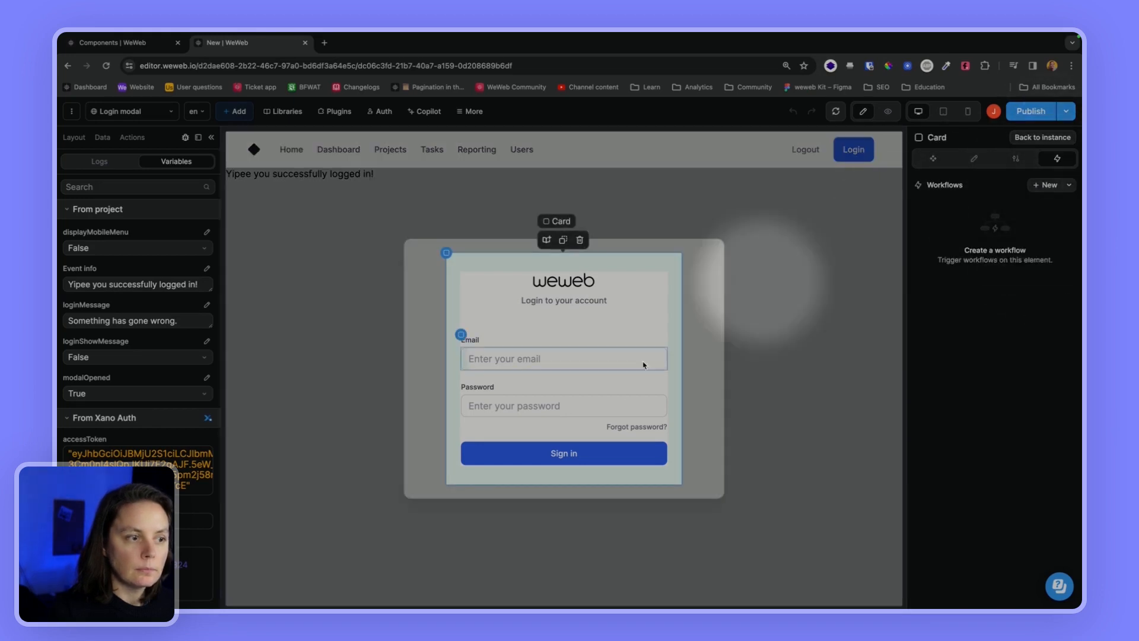
{"action": "left_click", "coordinate": [620, 383]}
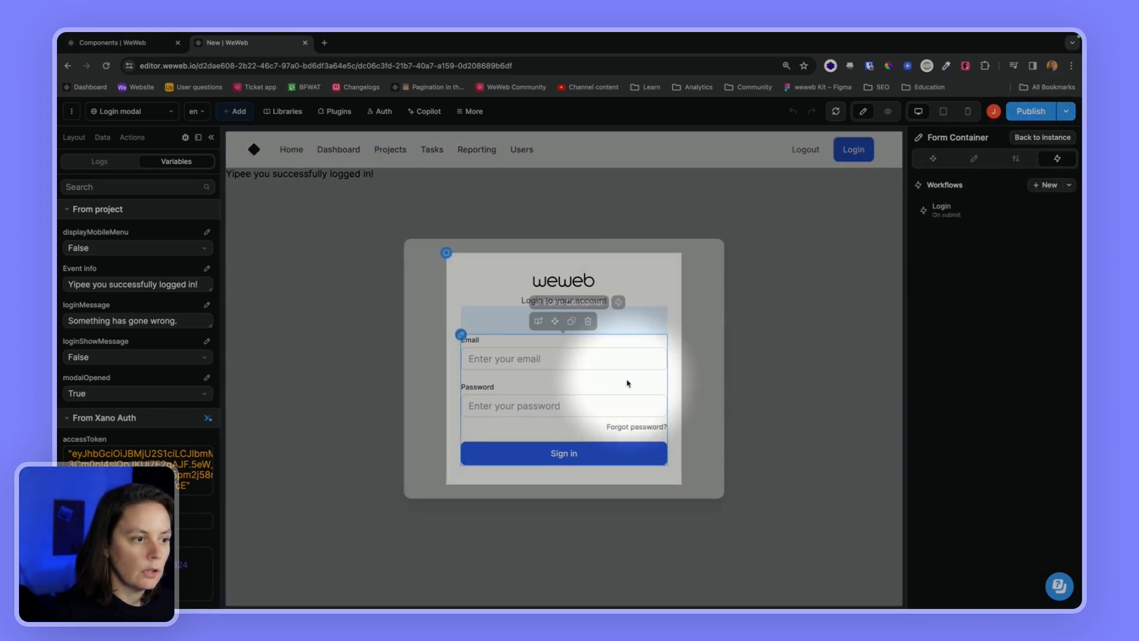
{"action": "left_click", "coordinate": [949, 212]}
{"action": "left_click", "coordinate": [541, 318]}
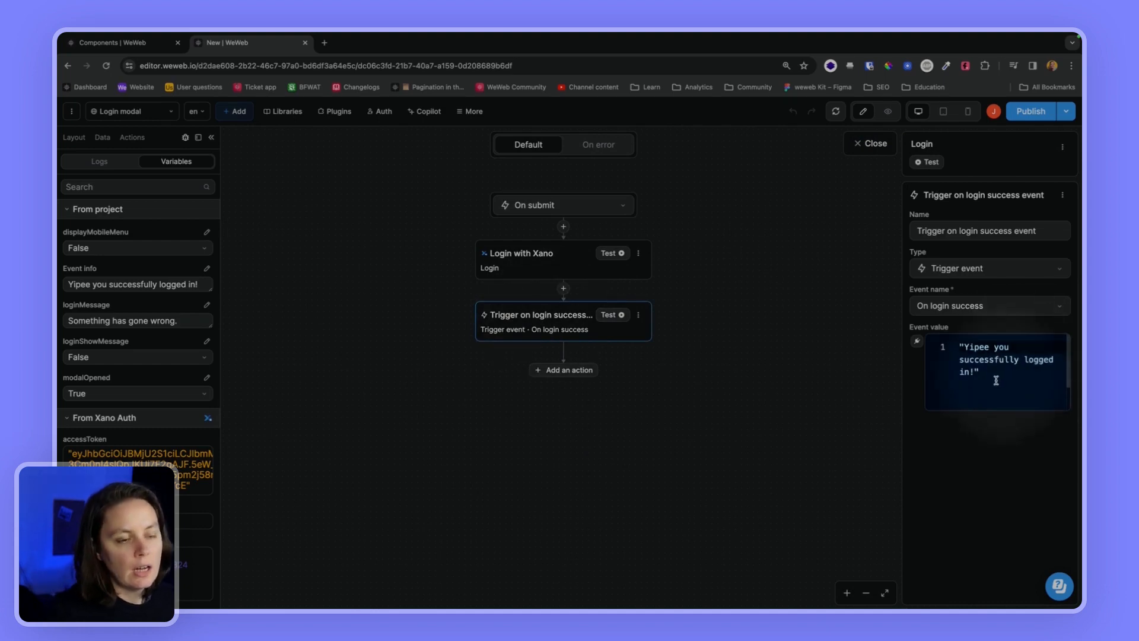
{"action": "left_click_drag", "start_coordinate": [980, 372], "coordinate": [948, 338]}
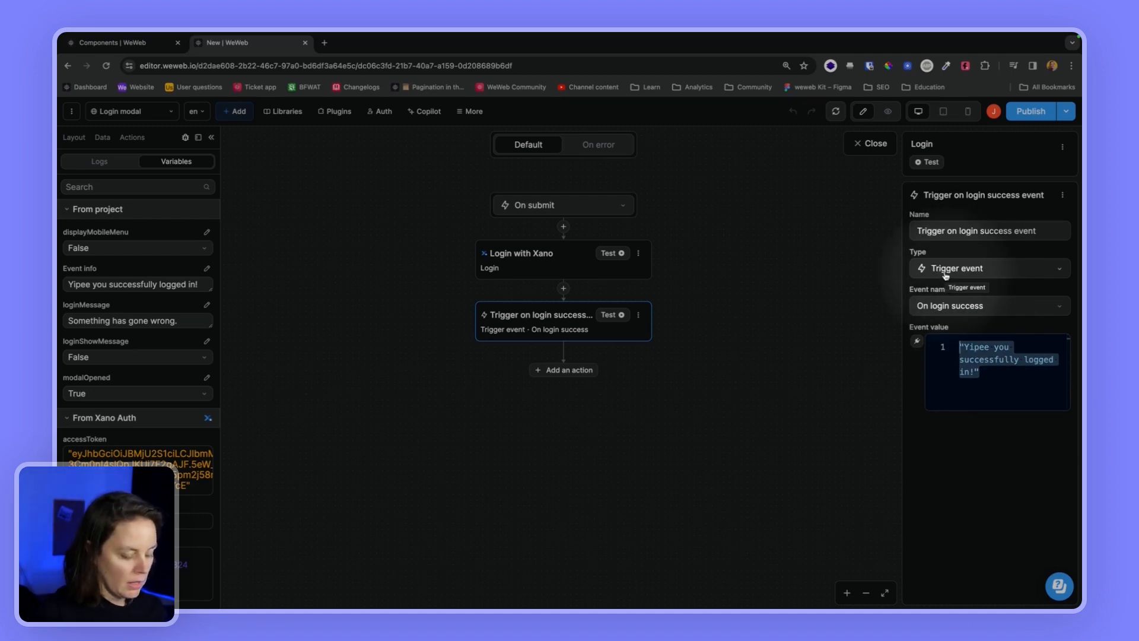
{"action": "left_click", "coordinate": [871, 143]}
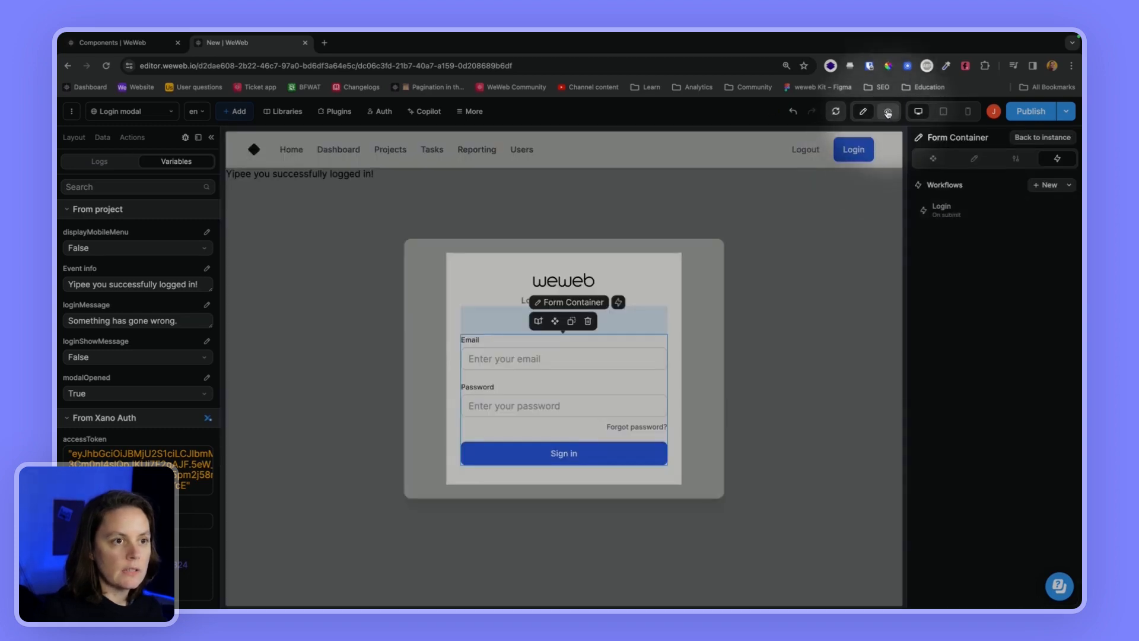
Log out of the app in preview mode
{"action": "left_click", "coordinate": [887, 113]}
{"action": "left_click", "coordinate": [882, 252]}
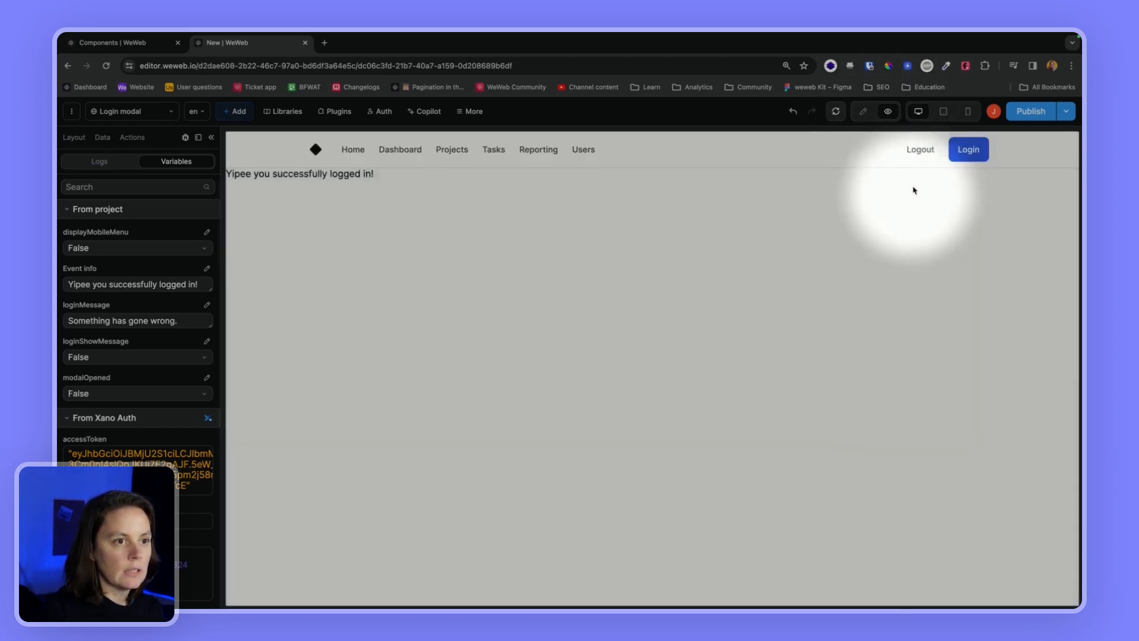
{"action": "left_click", "coordinate": [922, 150]}
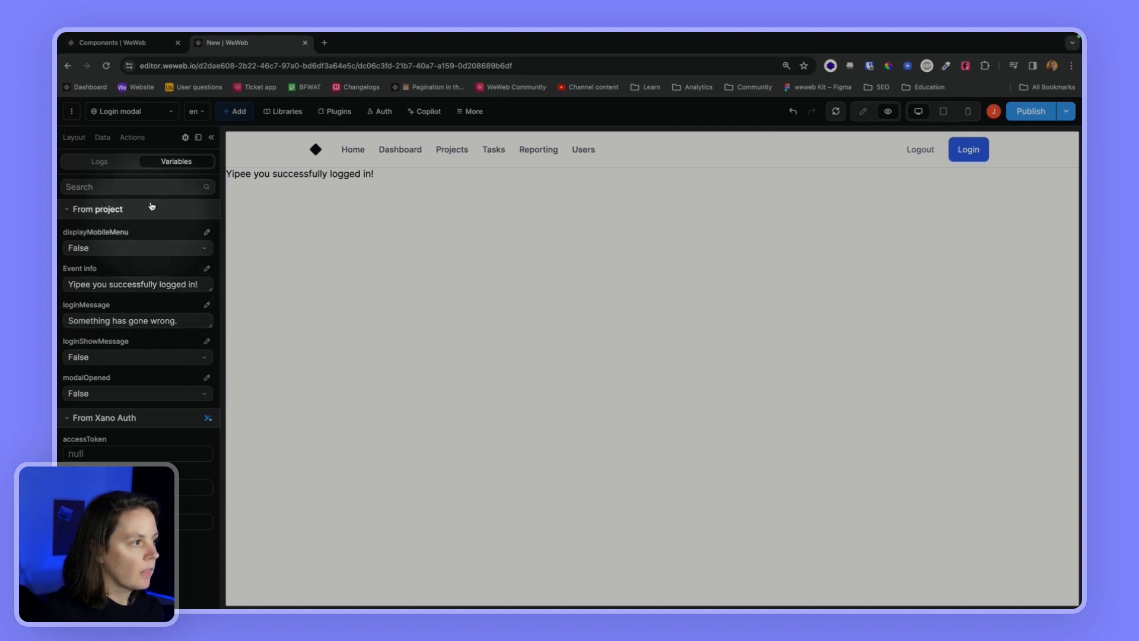
Change the Event info variable's type to Object with an empty {} default
{"action": "left_click", "coordinate": [207, 268]}
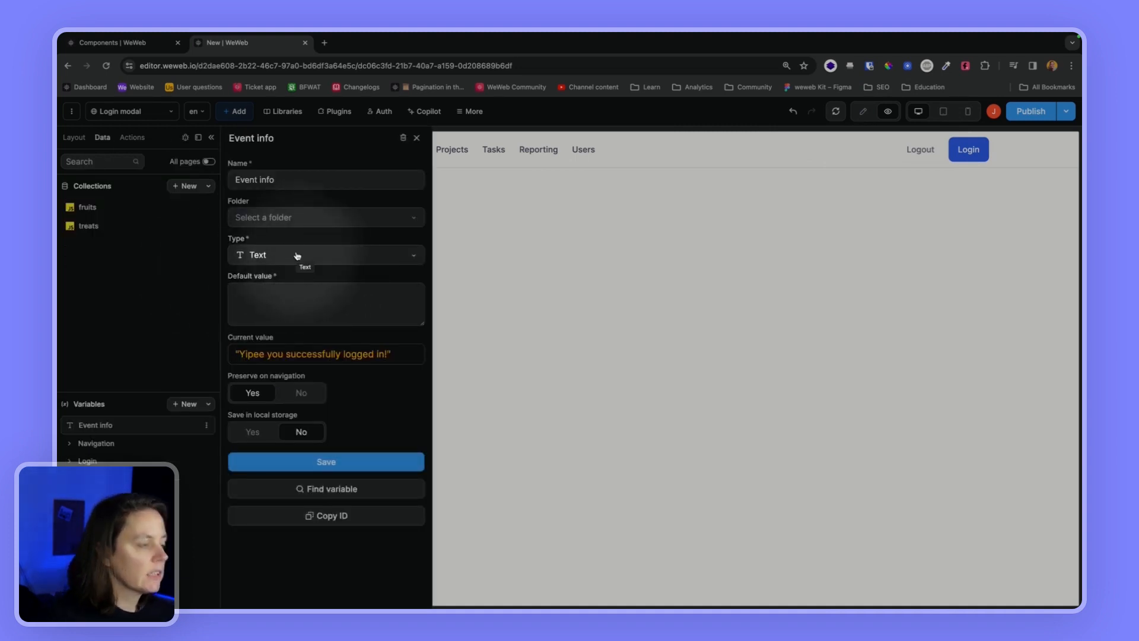
{"action": "left_click", "coordinate": [278, 257]}
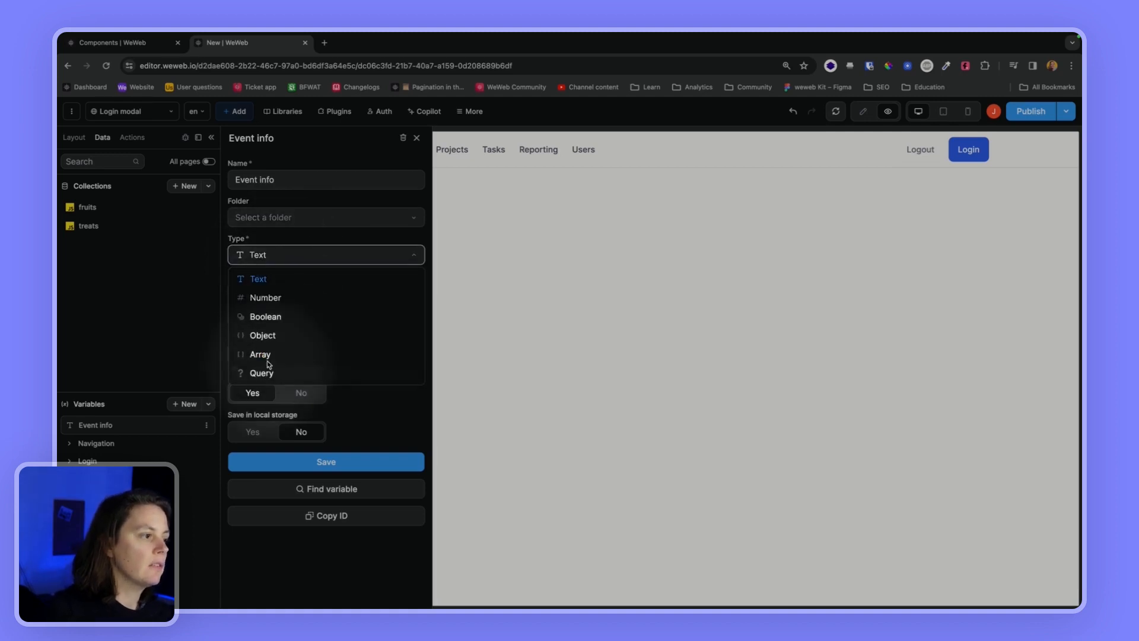
{"action": "left_click", "coordinate": [262, 335]}
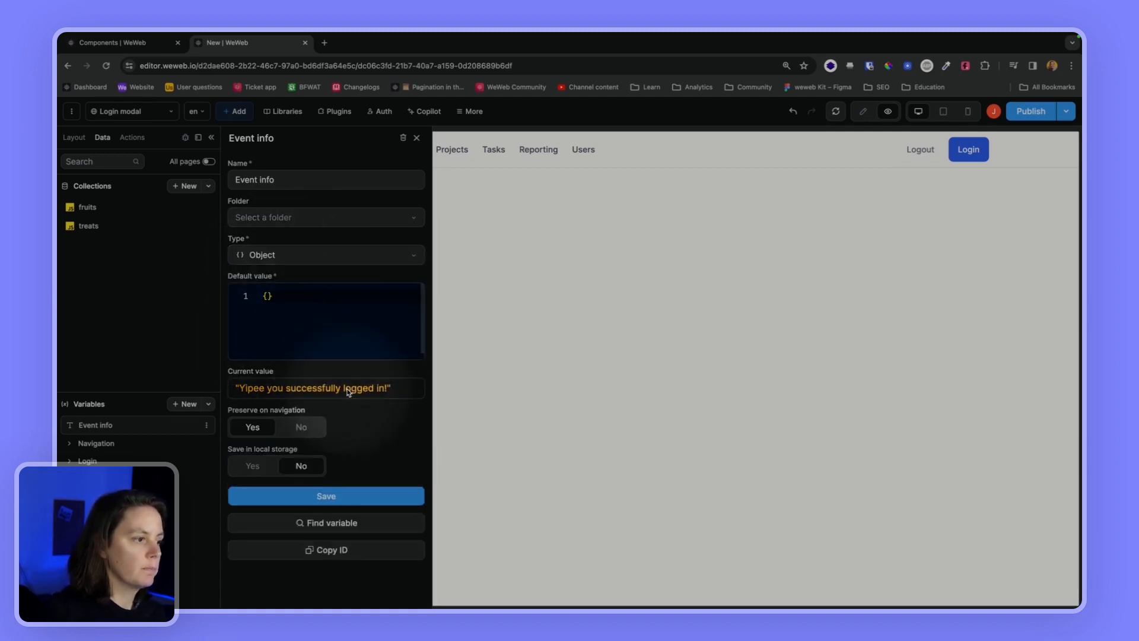
{"action": "key", "text": "Escape"}
{"action": "left_click", "coordinate": [132, 110]}
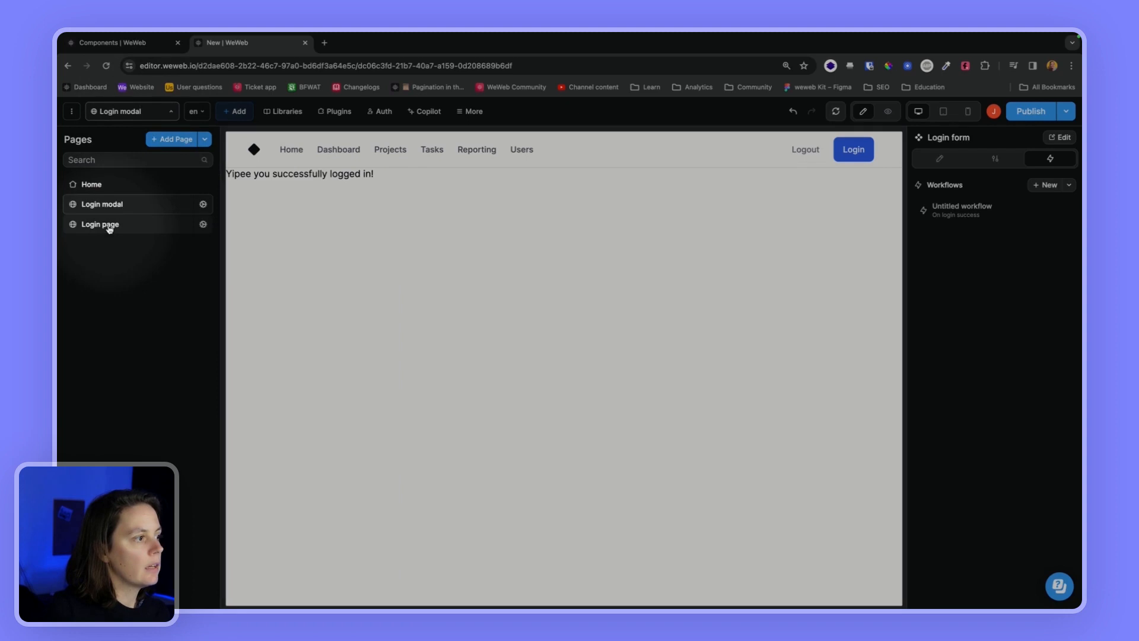
On the Login page, set the Close modal workflow's Update event info value to Event, then preview
{"action": "left_click", "coordinate": [110, 229]}
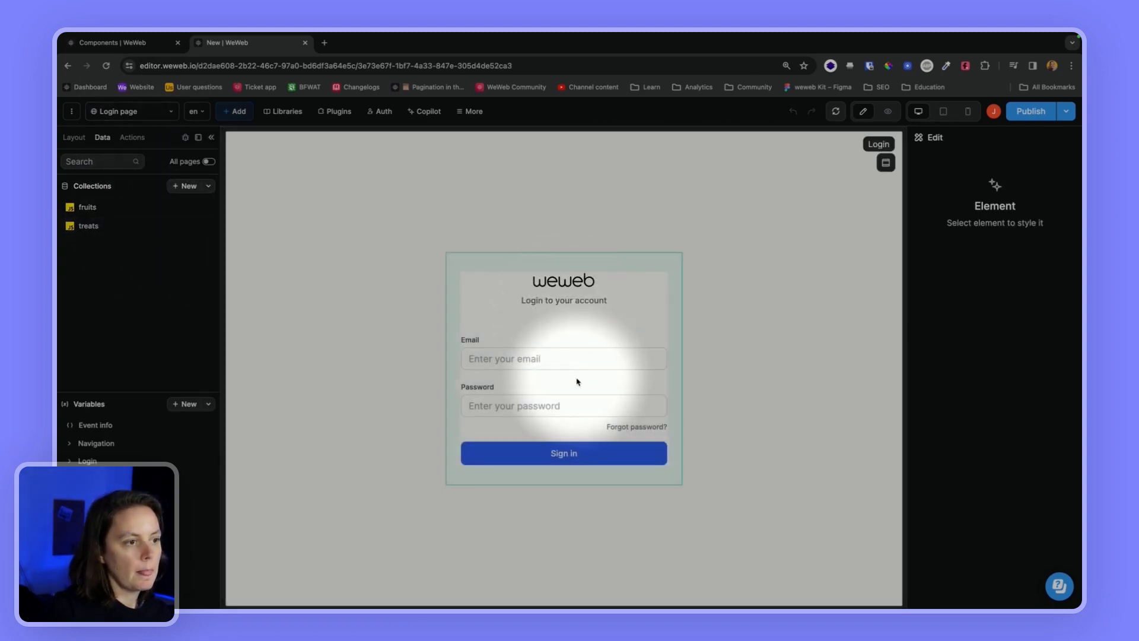
{"action": "left_click", "coordinate": [592, 331]}
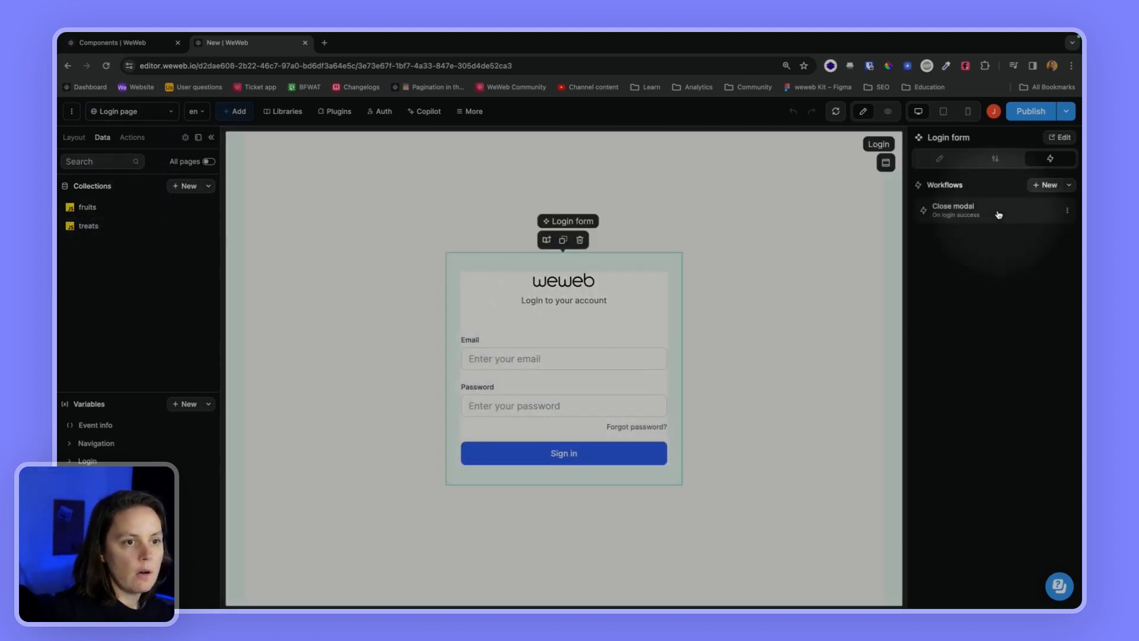
{"action": "left_click", "coordinate": [999, 215]}
{"action": "left_click", "coordinate": [500, 324]}
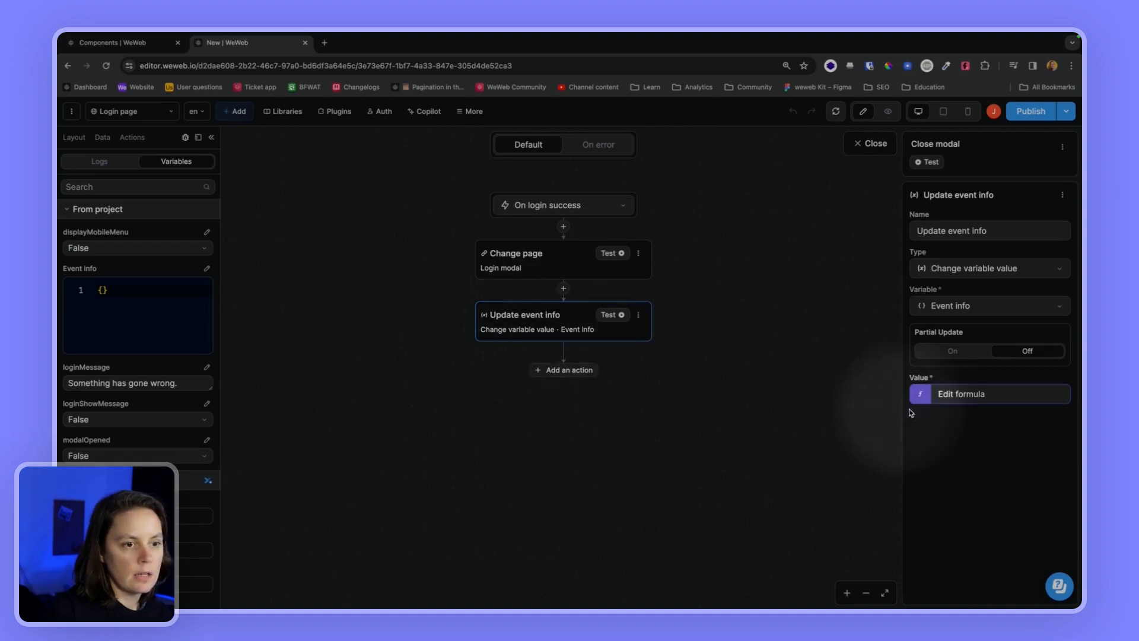
{"action": "left_click", "coordinate": [961, 394]}
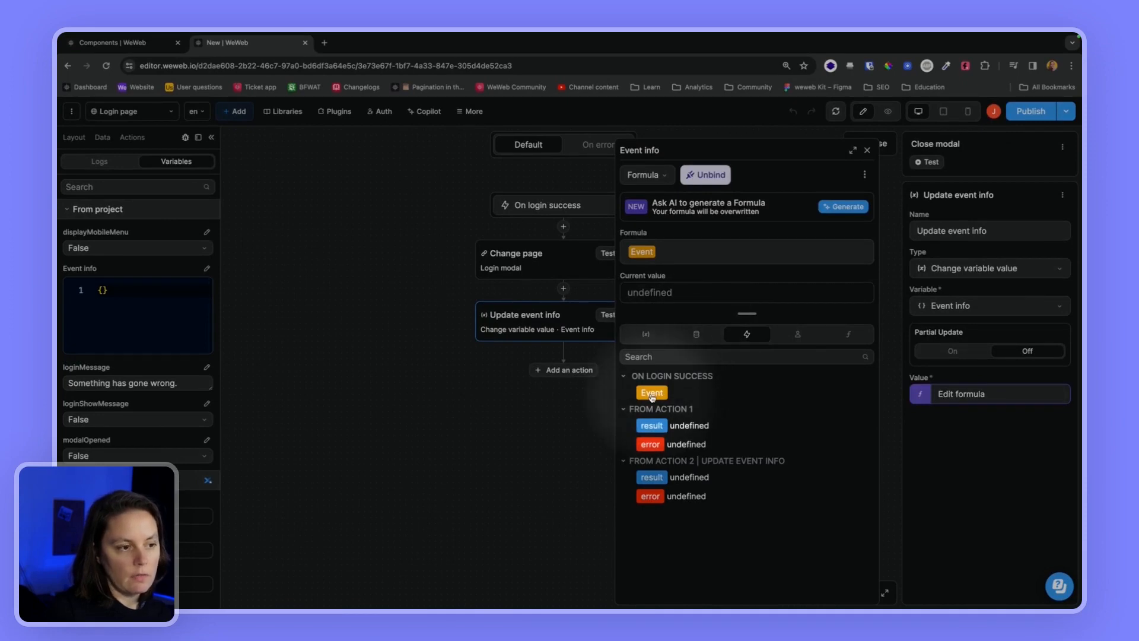
{"action": "left_click", "coordinate": [867, 151]}
{"action": "left_click", "coordinate": [875, 146]}
{"action": "left_click", "coordinate": [887, 112]}
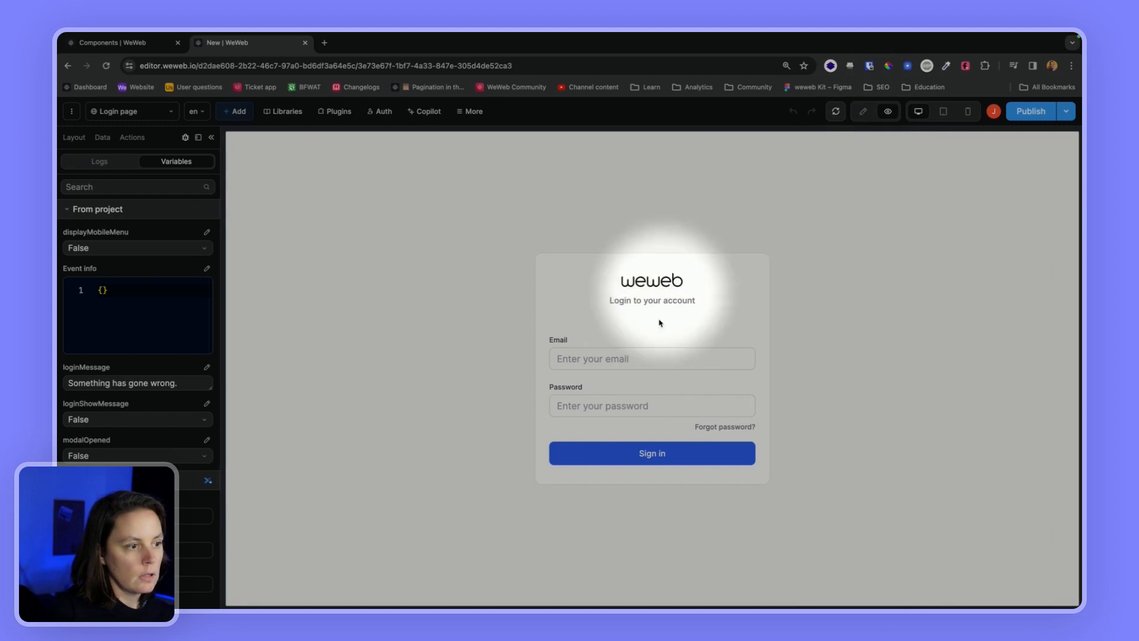
Sign in with the account email and password, check Event info is null, and dismiss the save-password prompt
{"action": "left_click", "coordinate": [626, 359]}
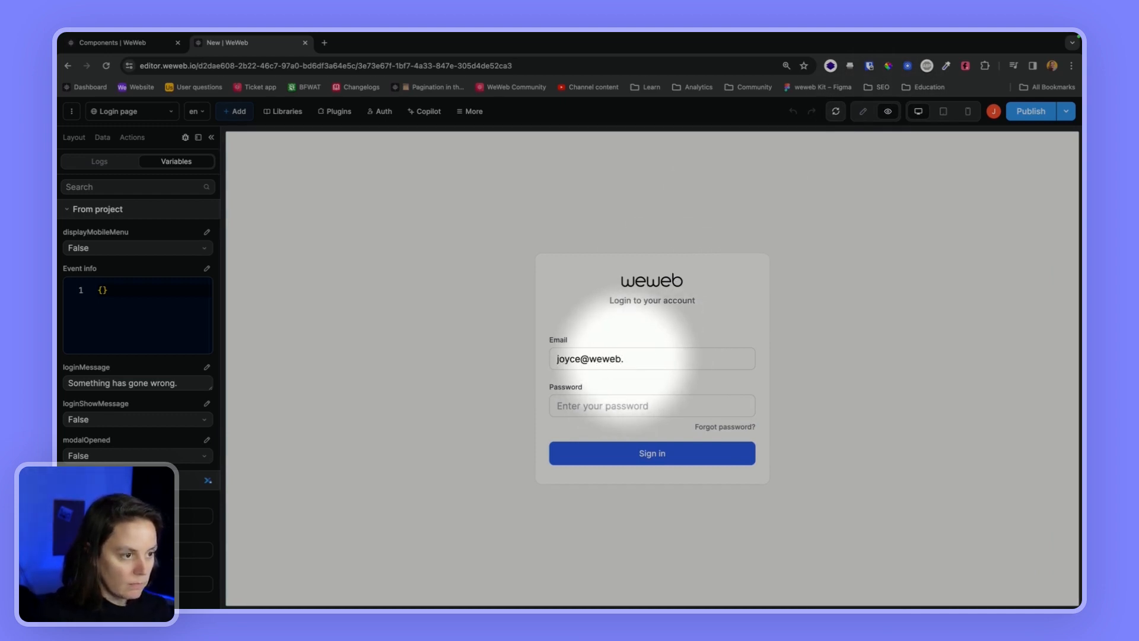
{"action": "type", "text": "p••••••••••"}
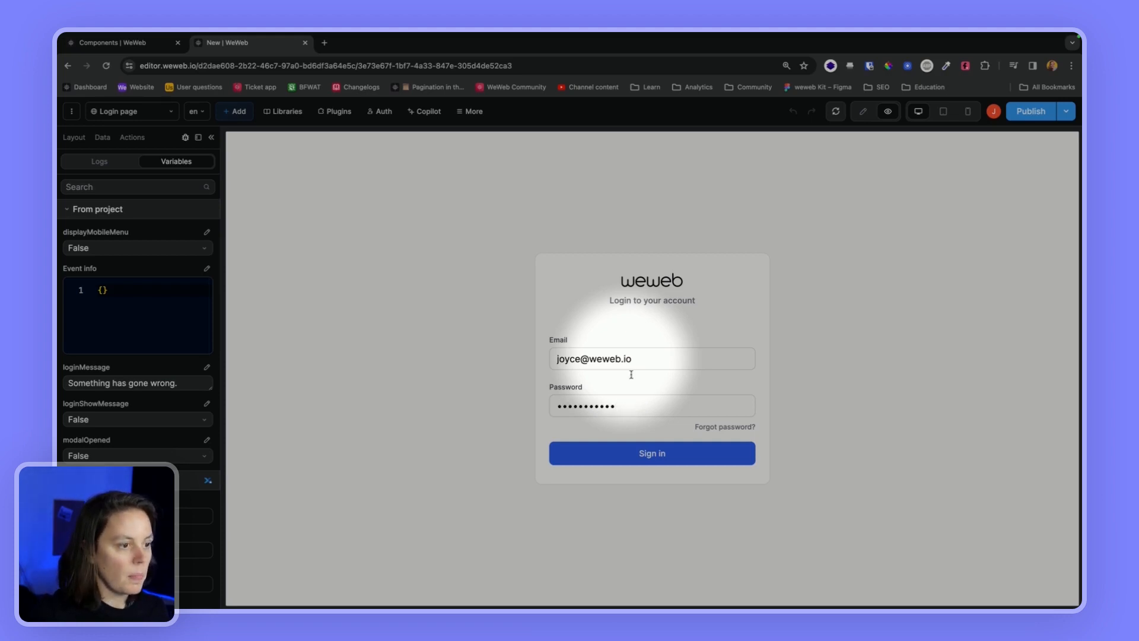
{"action": "left_click", "coordinate": [649, 452]}
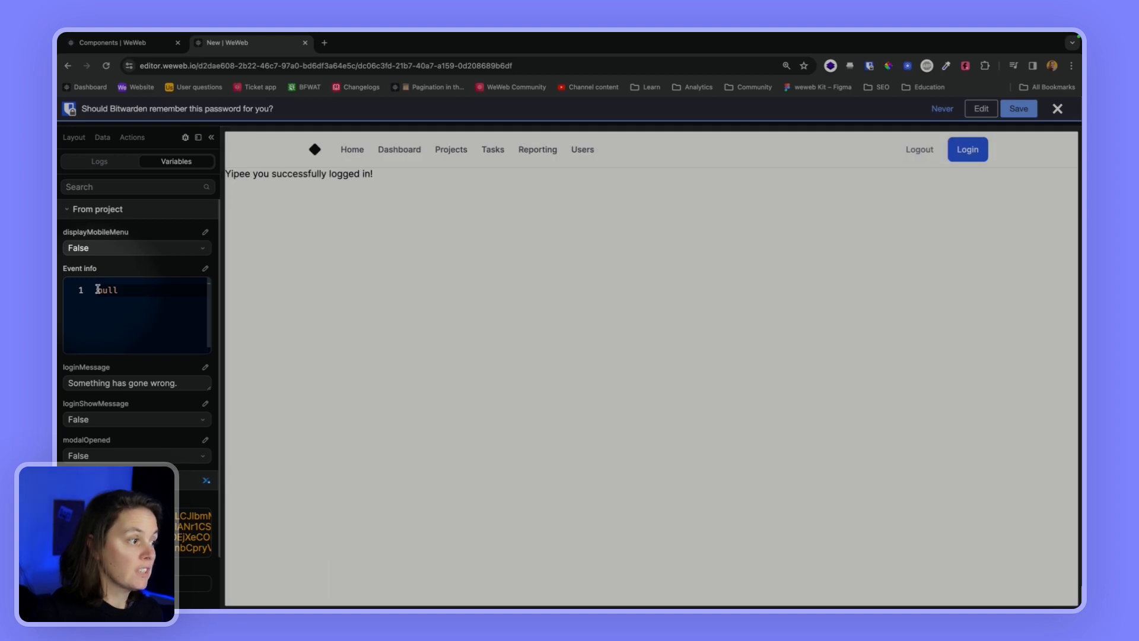
{"action": "double_click", "coordinate": [102, 291]}
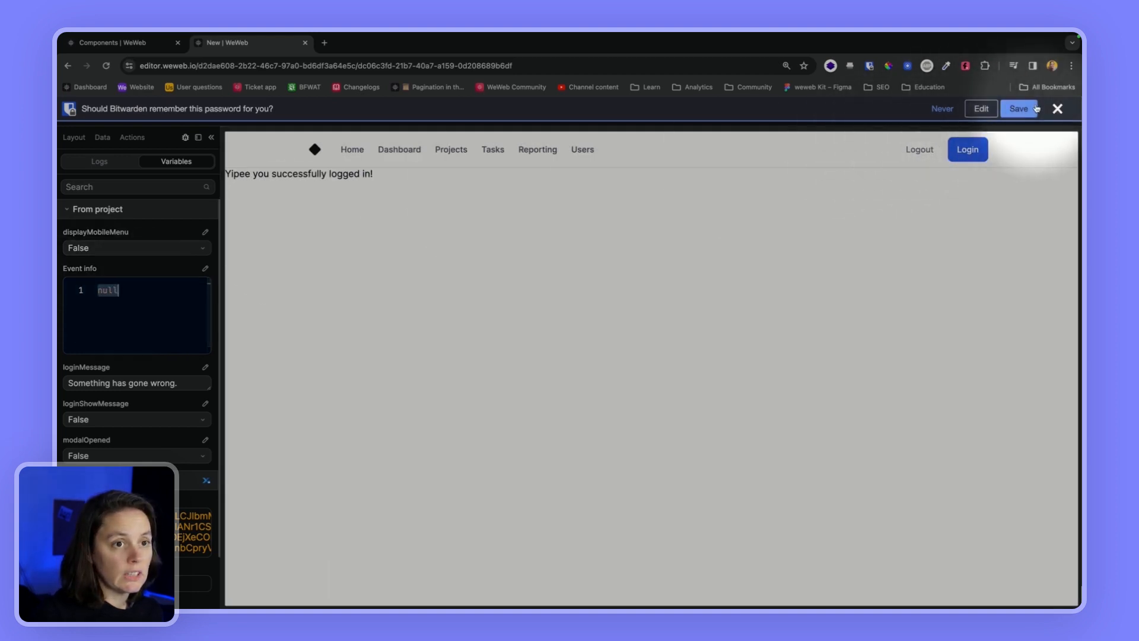
{"action": "left_click", "coordinate": [1057, 109]}
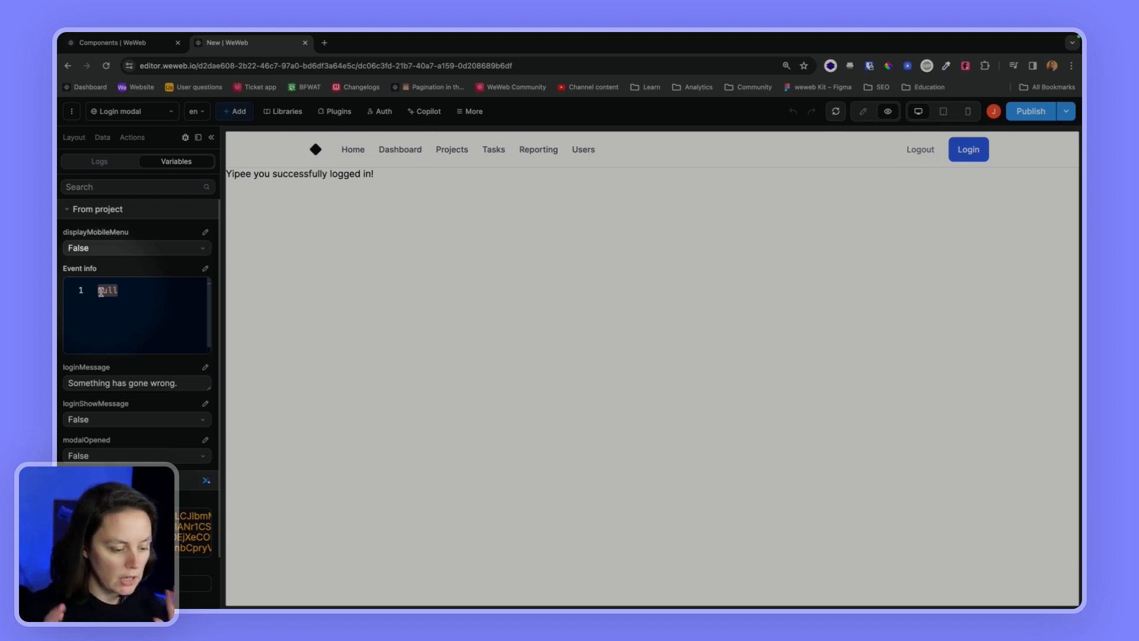
Back in edit mode, open the trigger step of the Login form's Form Container Login workflow
{"action": "left_click", "coordinate": [863, 111]}
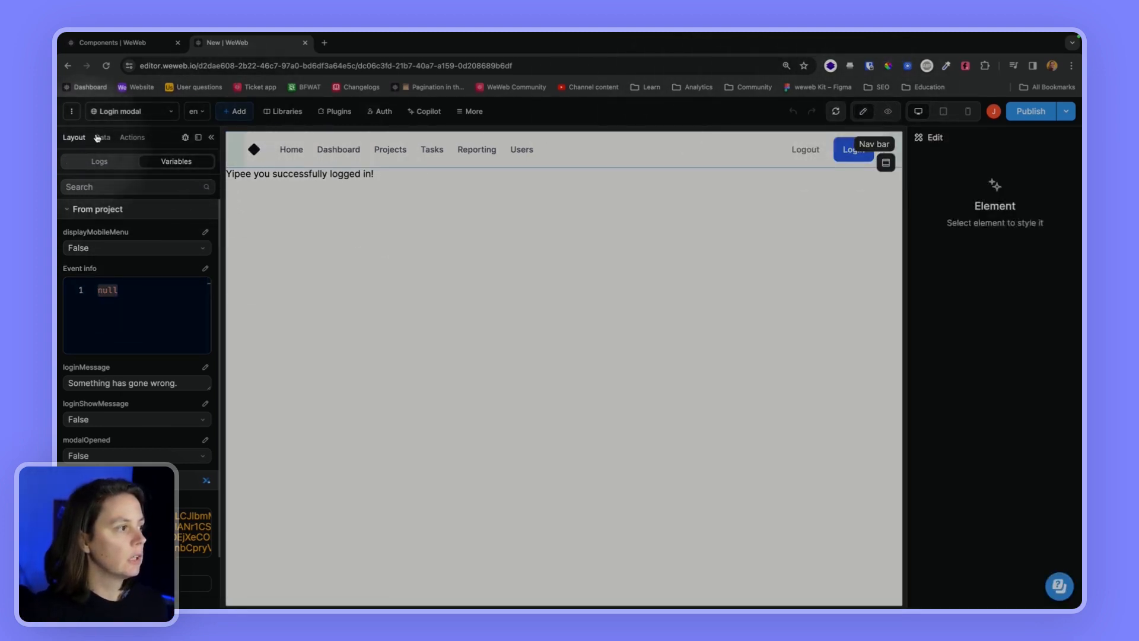
{"action": "left_click", "coordinate": [116, 117]}
{"action": "left_click", "coordinate": [98, 224]}
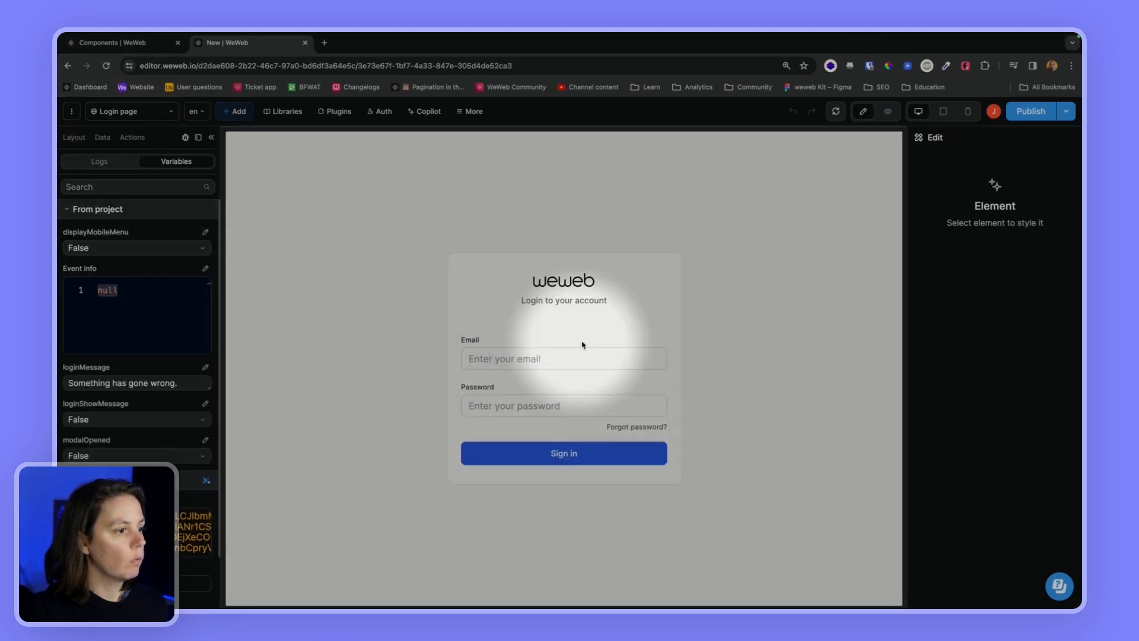
{"action": "left_click", "coordinate": [582, 344]}
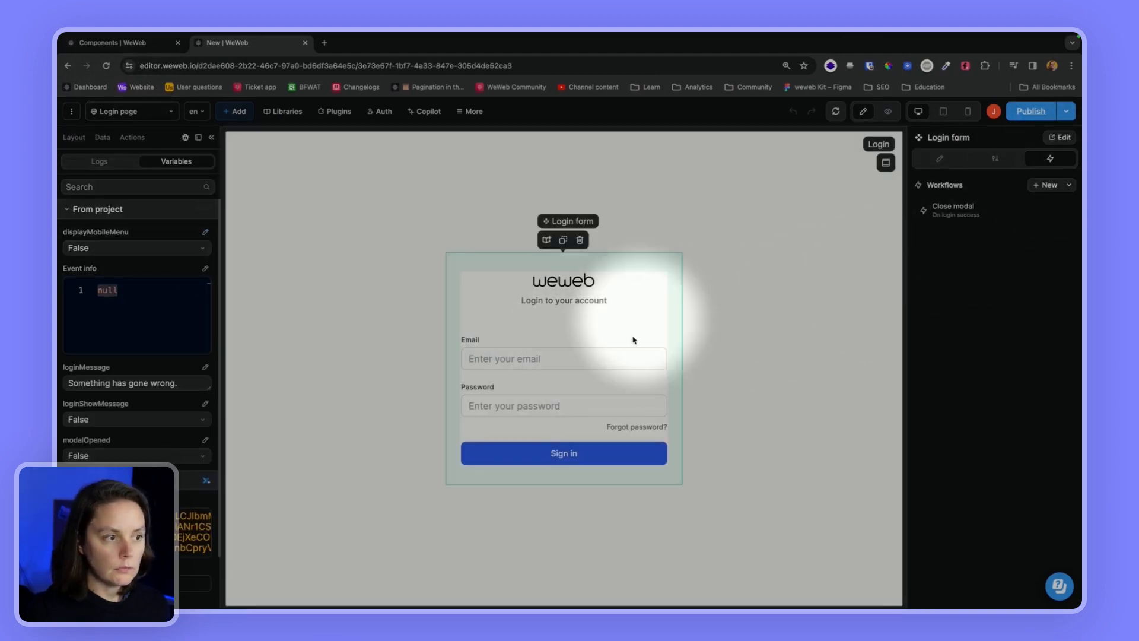
{"action": "left_click", "coordinate": [1059, 137]}
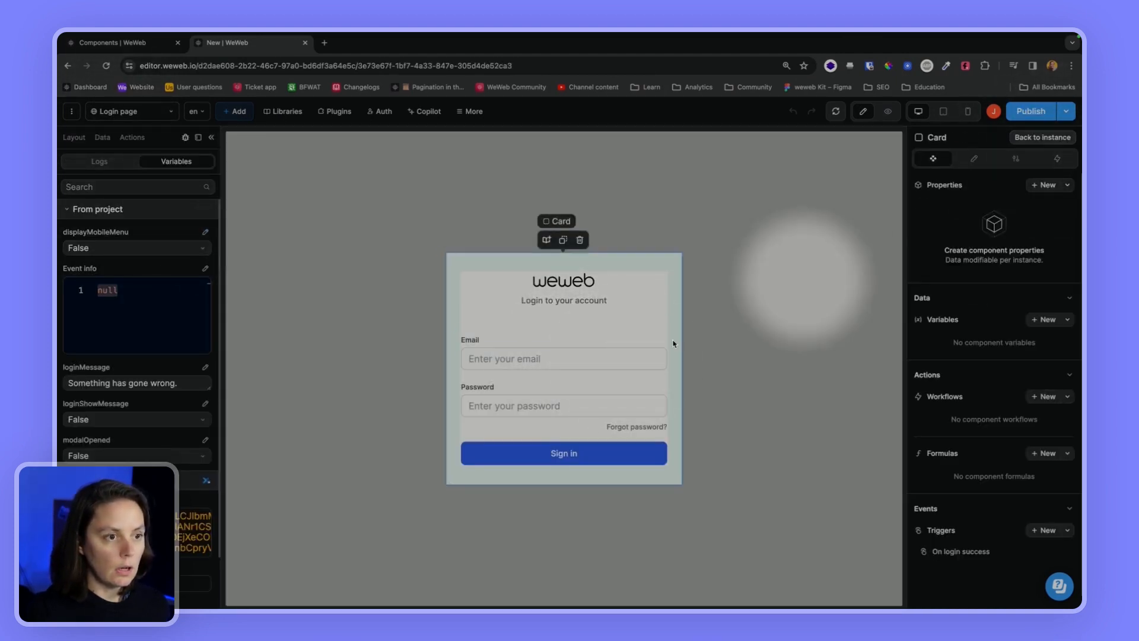
{"action": "left_click", "coordinate": [581, 375]}
{"action": "left_click", "coordinate": [1057, 159]}
{"action": "left_click", "coordinate": [971, 208]}
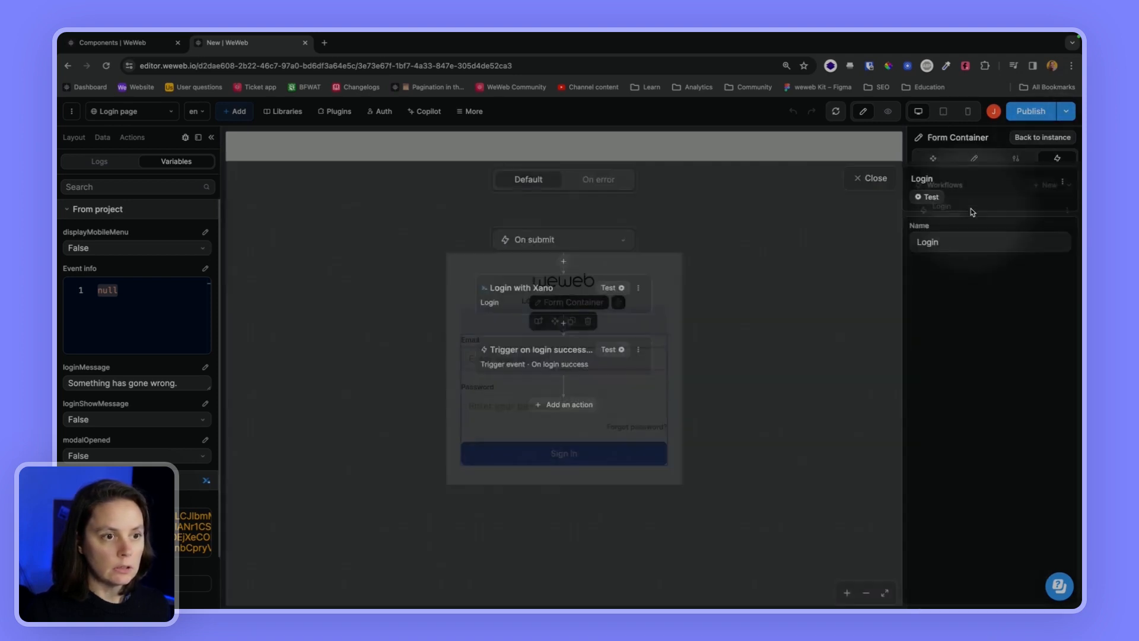
{"action": "left_click", "coordinate": [524, 342]}
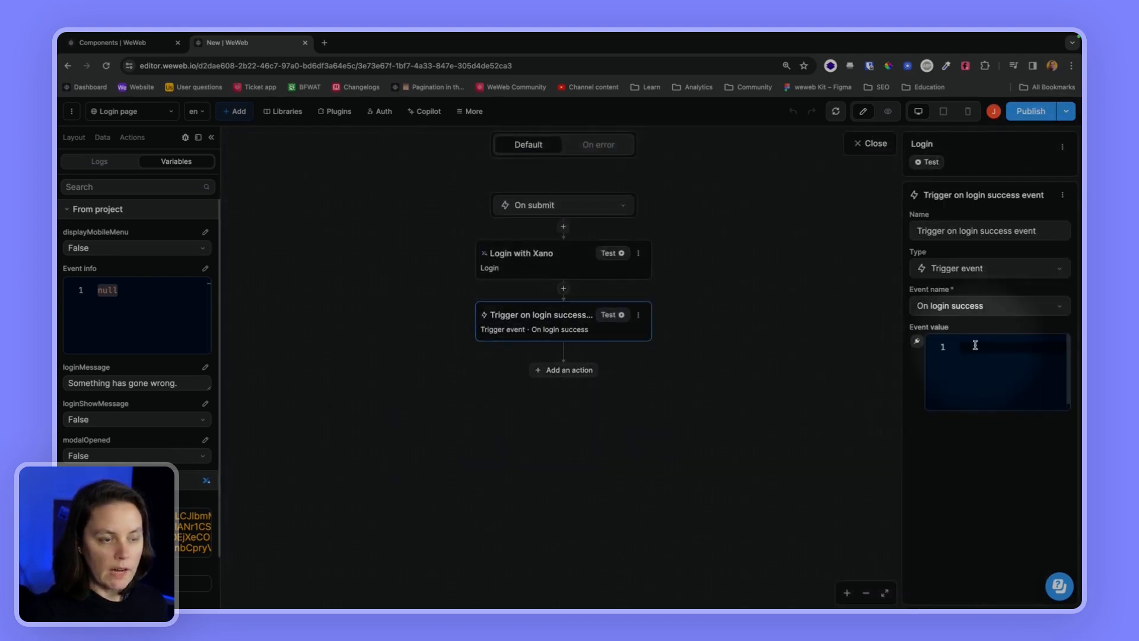